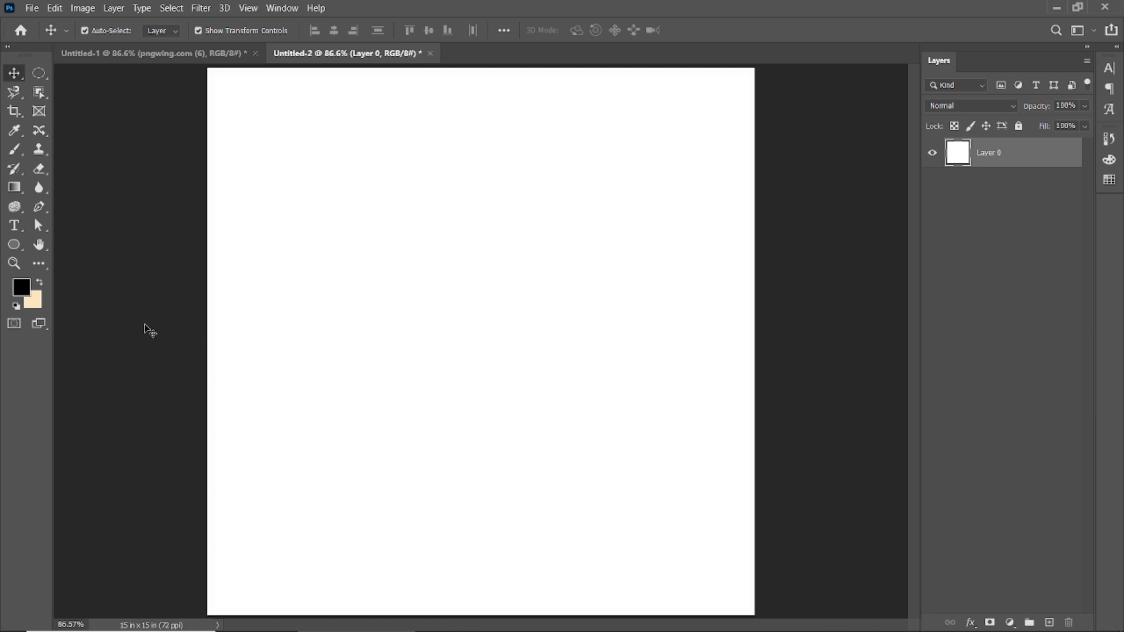
# Set the foreground color to #fce7e7 and fill Layer 0 with it.
pyautogui.click(21, 287)
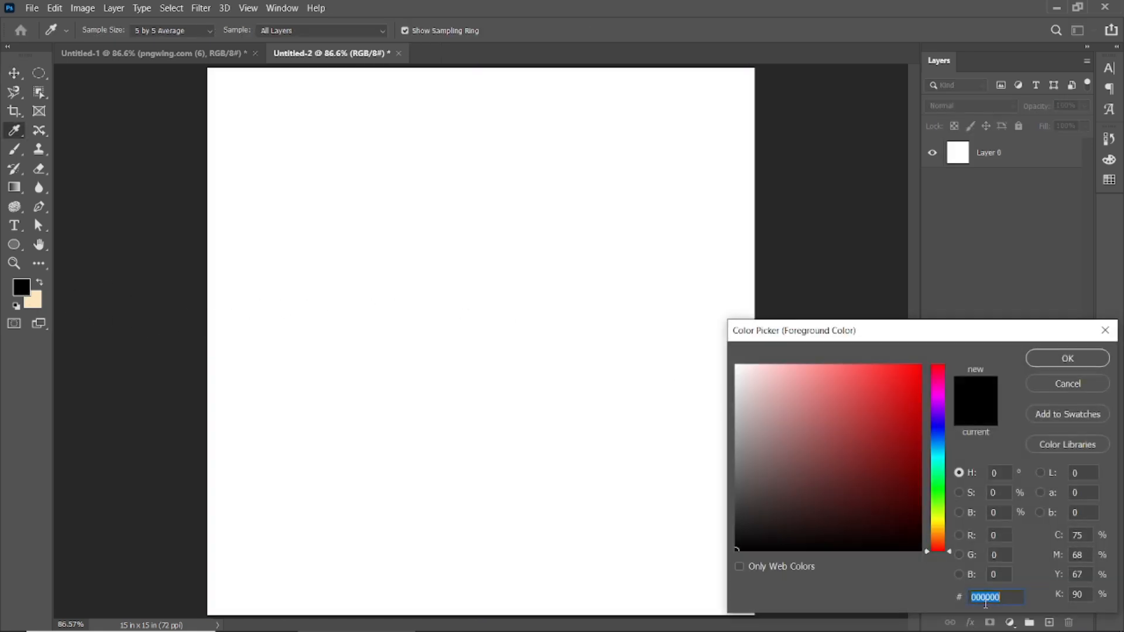
pyautogui.write('fce')
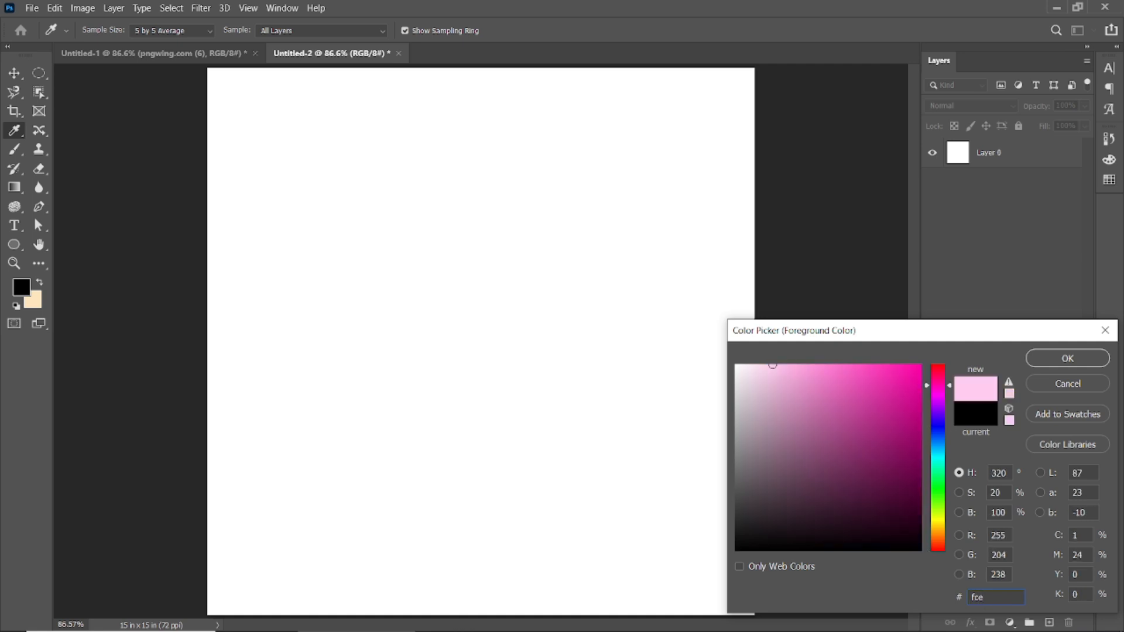
pyautogui.write('7e7')
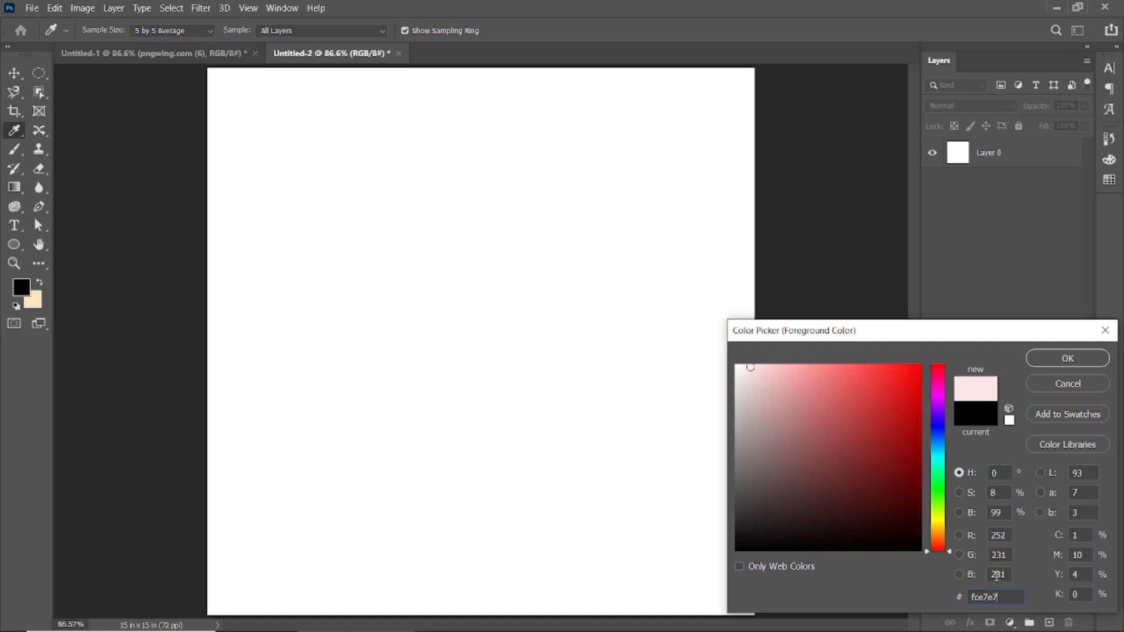
pyautogui.click(1055, 359)
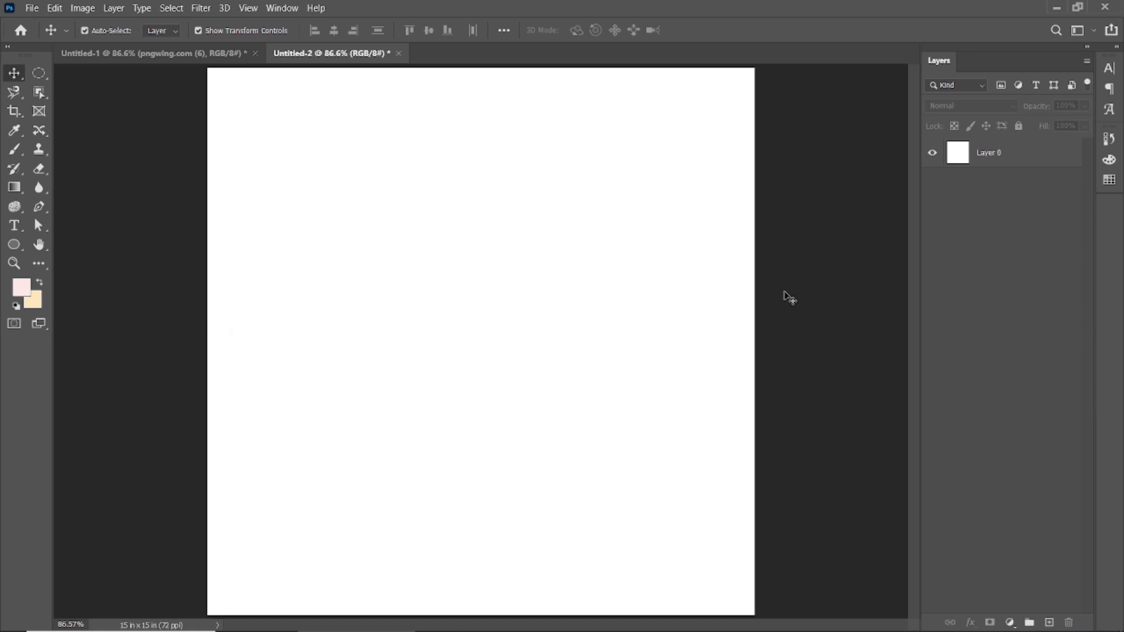
pyautogui.click(1006, 152)
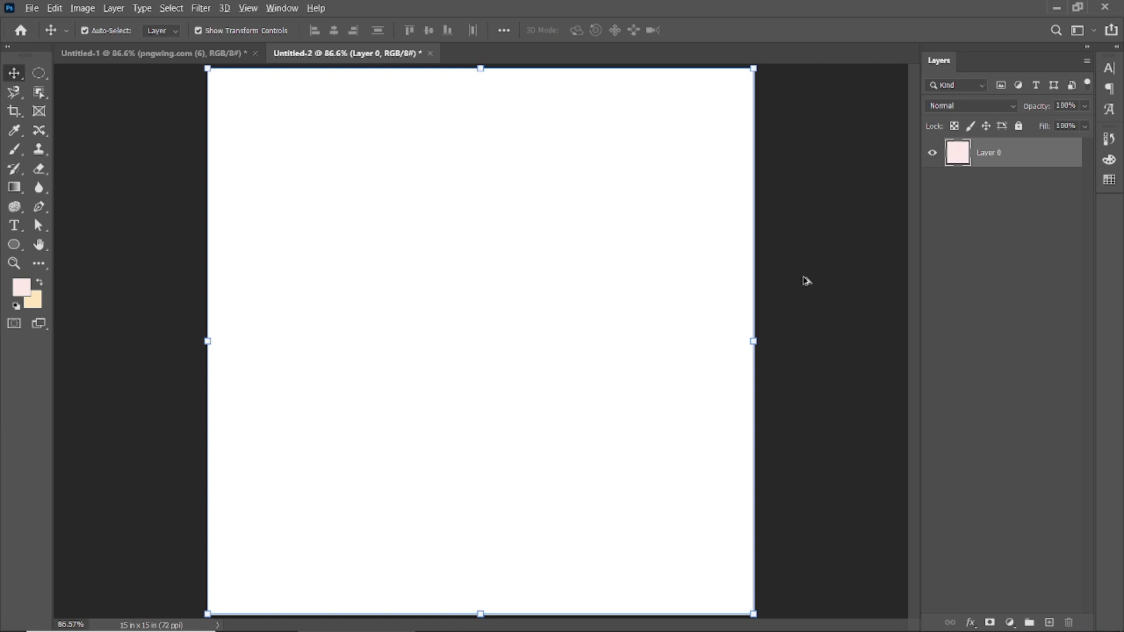
pyautogui.hotkey('alt', 'BackSpace')
pyautogui.click(851, 301)
pyautogui.scroll(-1, 490, 358)
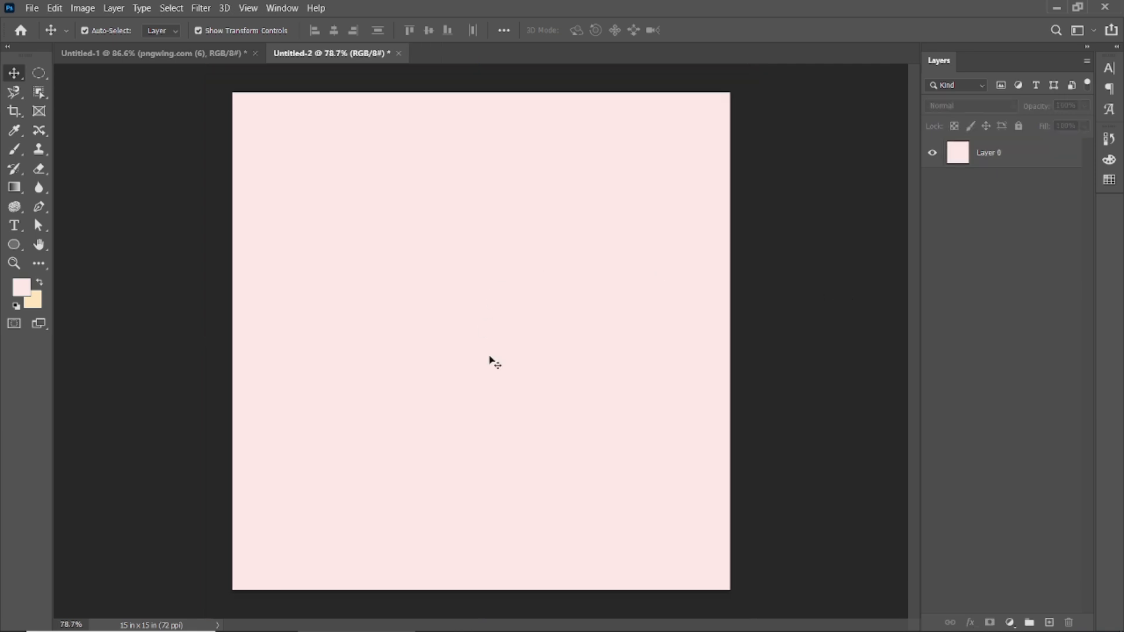
# Bring the red armchair from the Untitled-1 document into Untitled-2, near the middle of the canvas.
pyautogui.click(480, 331)
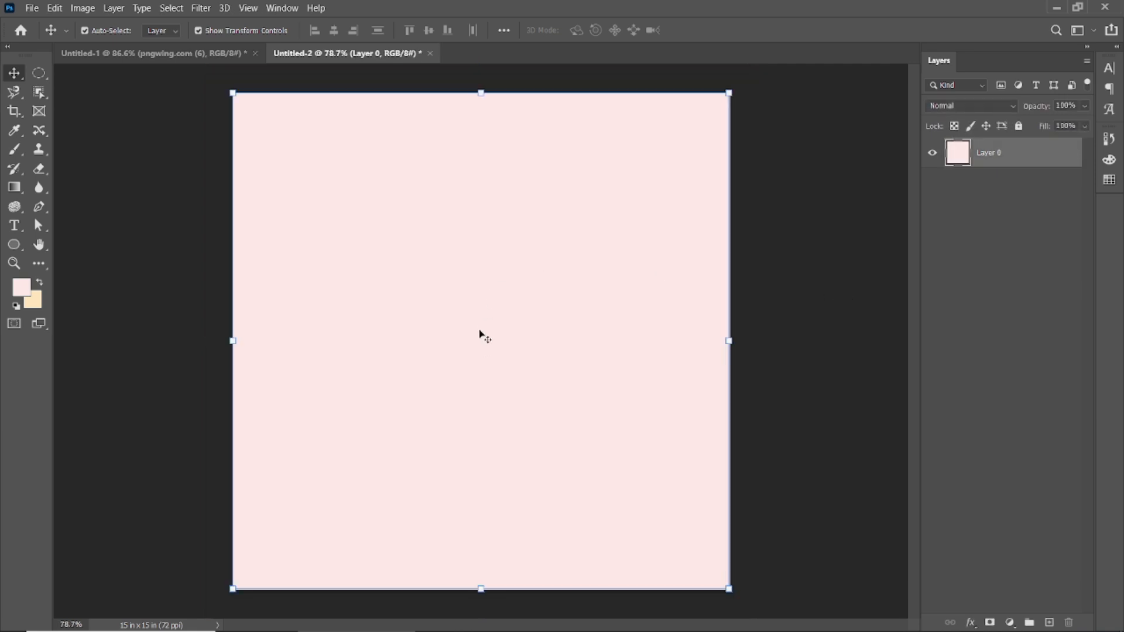
pyautogui.hotkey('ctrl', 'Tab')
pyautogui.moveTo(480, 319)
pyautogui.mouseDown()
pyautogui.moveTo(357, 58)
pyautogui.moveTo(479, 222)
pyautogui.moveTo(489, 333)
pyautogui.mouseUp()
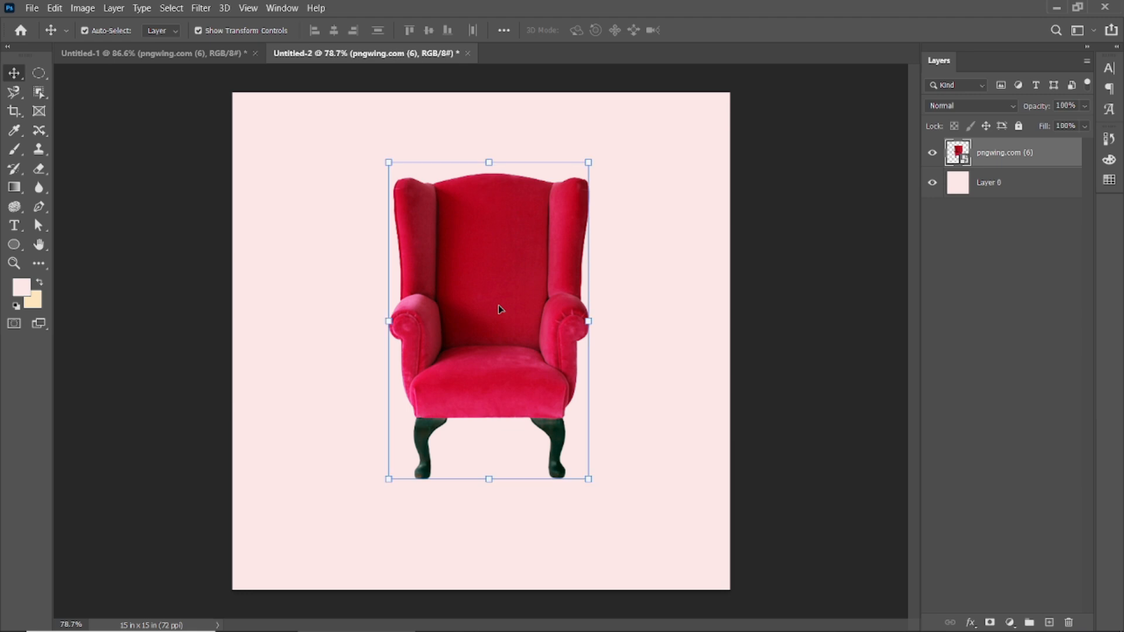
# Center the armchair horizontally against the background layer and move it slightly up.
pyautogui.keyDown('shift'); pyautogui.click(667, 326); pyautogui.keyUp('shift')
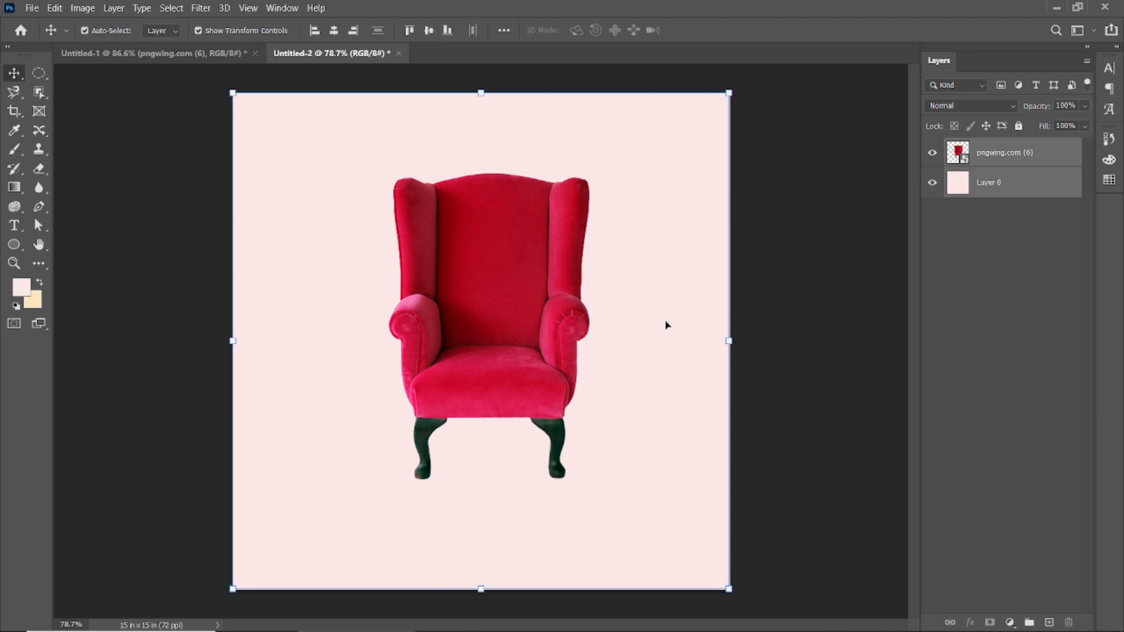
pyautogui.click(334, 30)
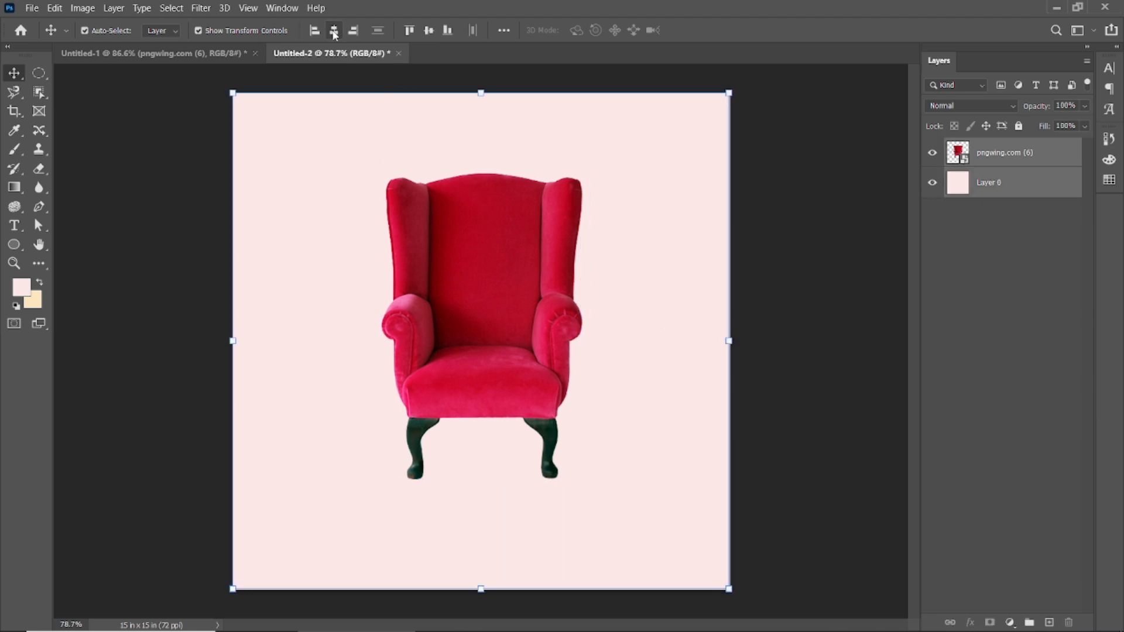
pyautogui.click(811, 337)
pyautogui.click(497, 309)
pyautogui.moveTo(489, 296); pyautogui.dragTo(487, 278)
pyautogui.scroll(1, 487, 279)
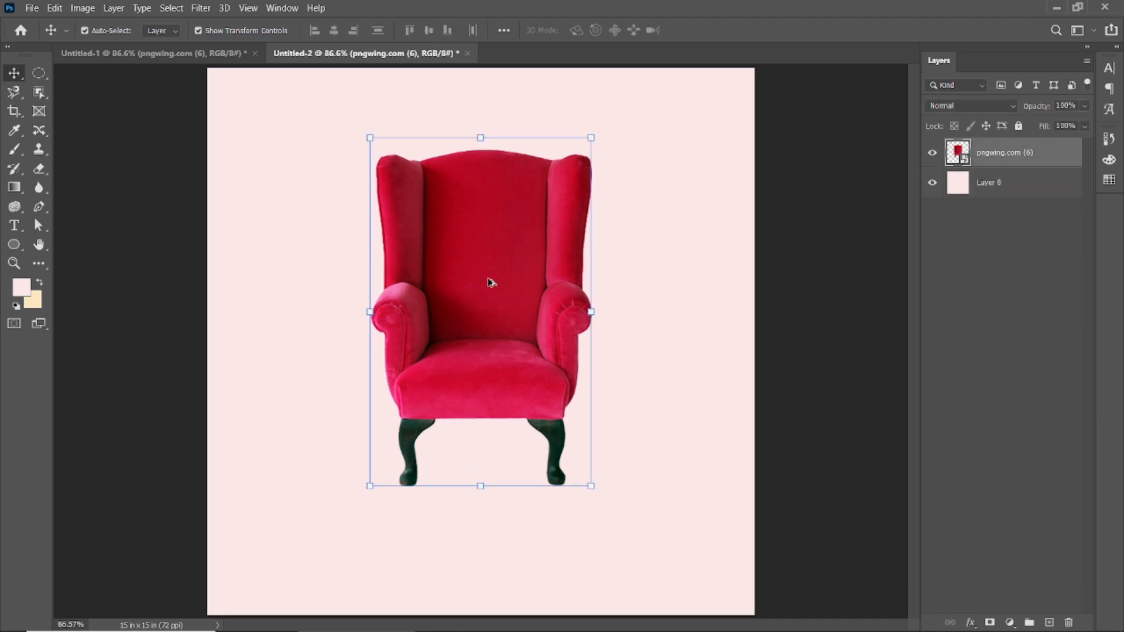
# Apply the Sharpen filter to the armchair layer and inspect the fabric detail up close.
pyautogui.click(203, 8)
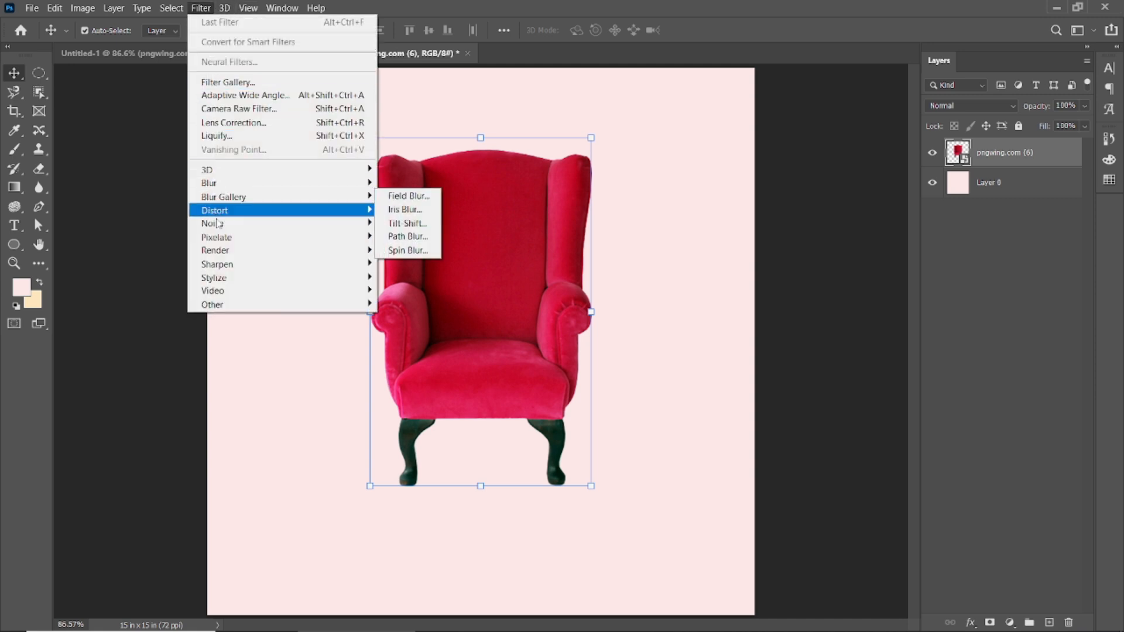
pyautogui.moveTo(329, 270)
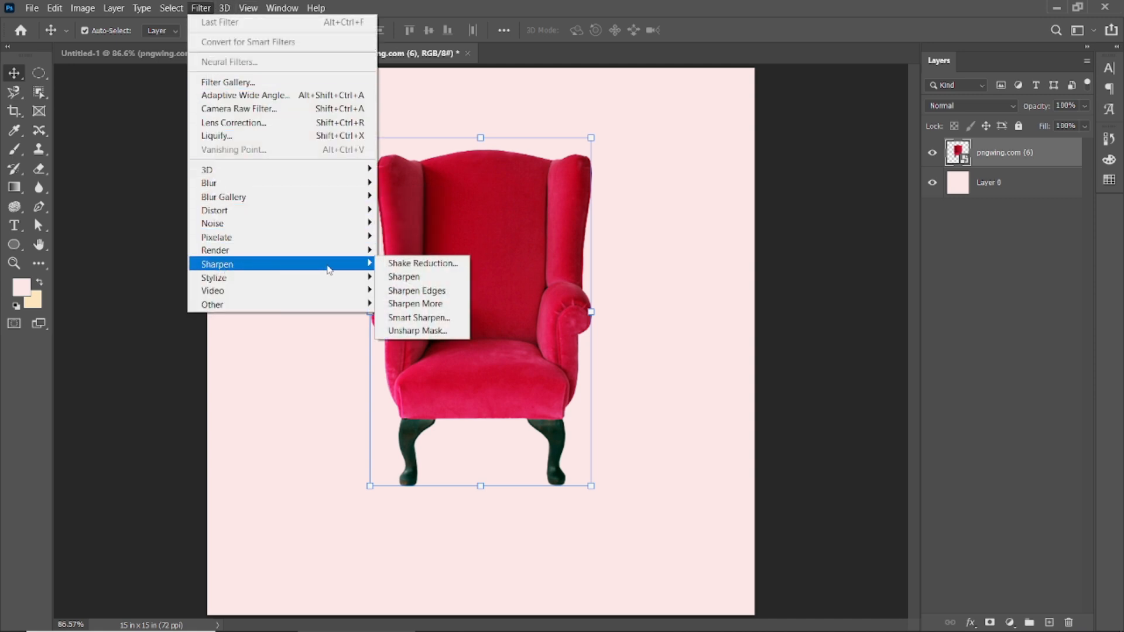
pyautogui.click(414, 278)
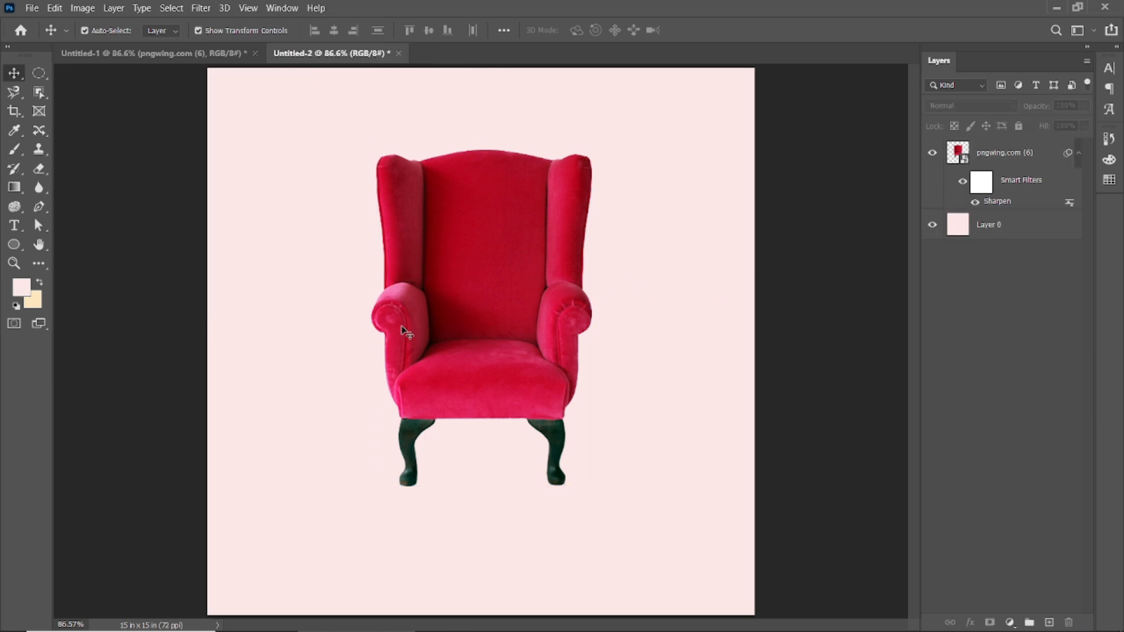
pyautogui.scroll(2, 479, 300)
pyautogui.scroll(2, 479, 300)
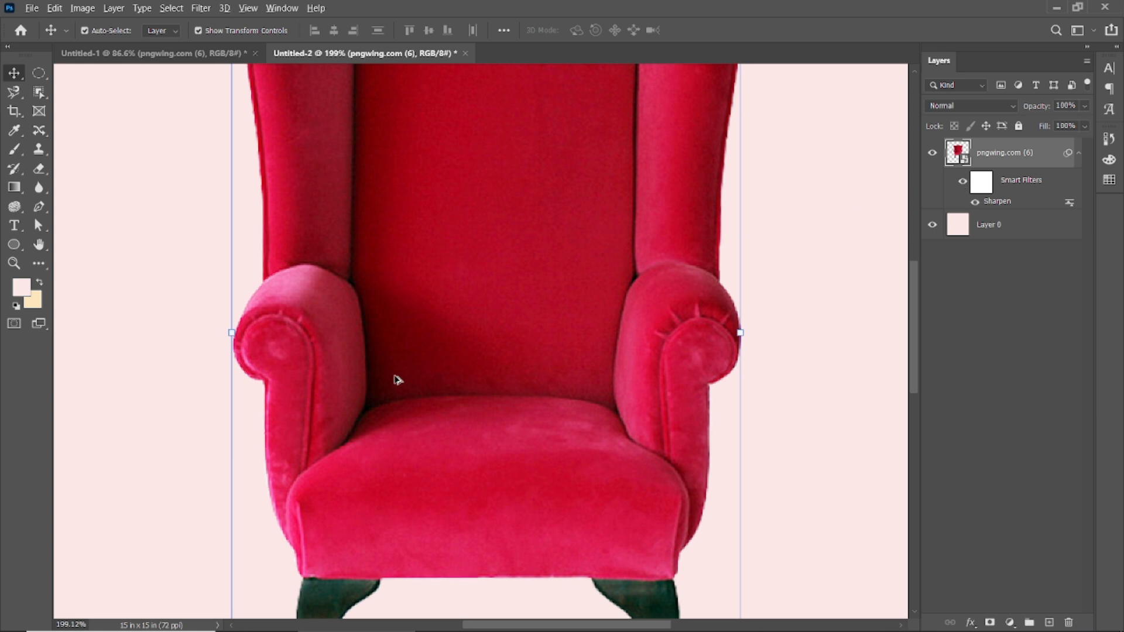
pyautogui.hotkey('ctrl', '0')
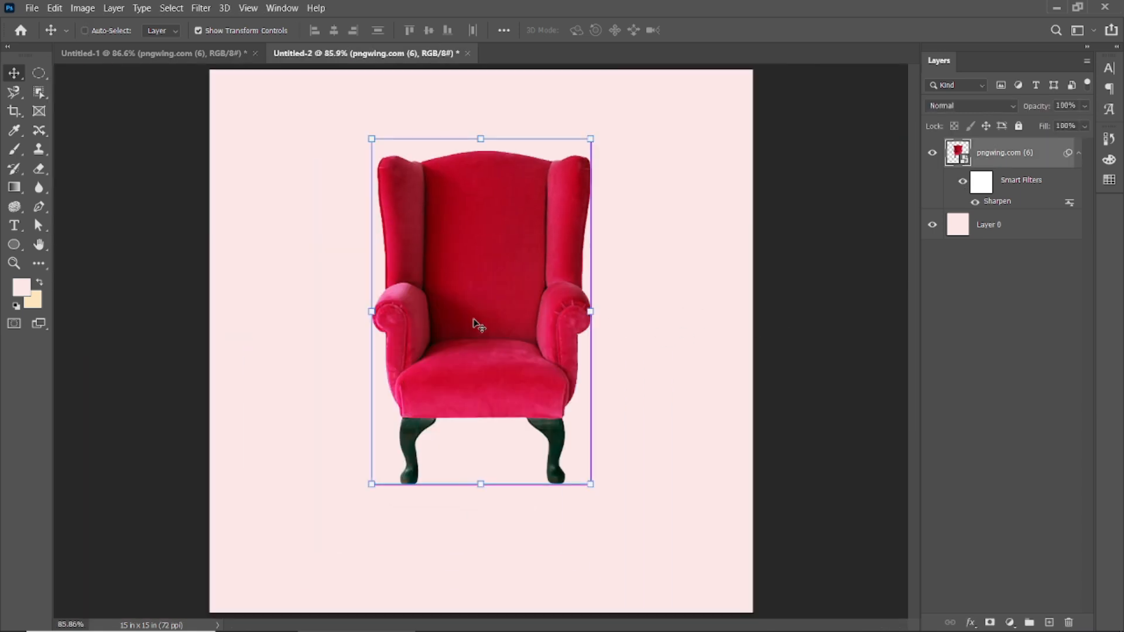
pyautogui.scroll(-1, 476, 321)
pyautogui.click(775, 286)
pyautogui.scroll(1, 779, 285)
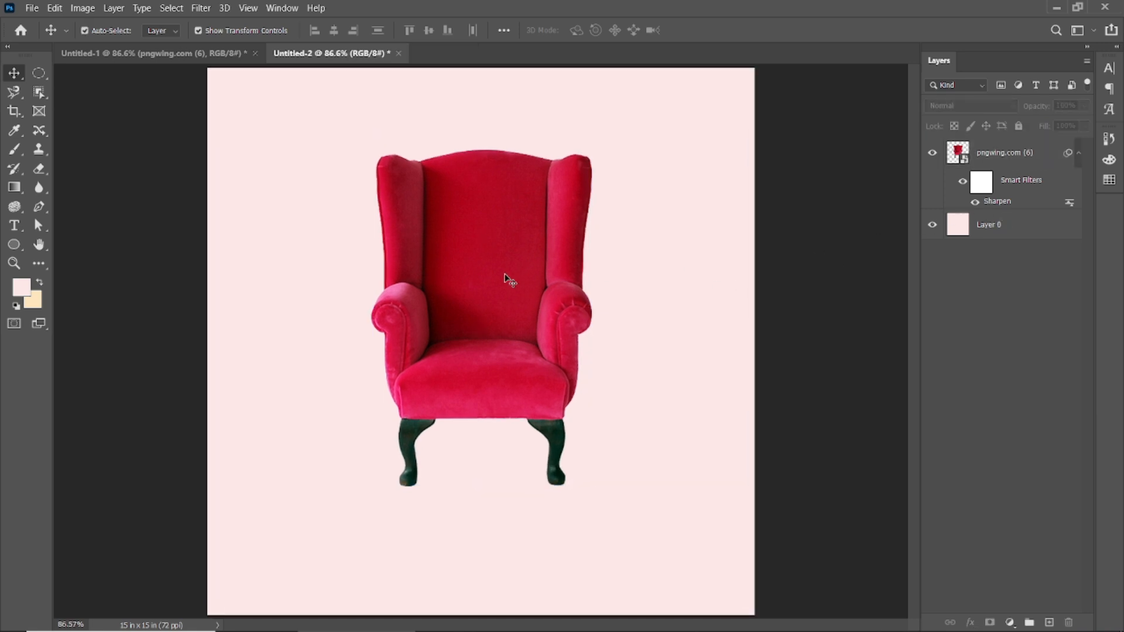
# Move the armchair a little higher on the canvas, keeping it horizontally centered.
pyautogui.scroll(-3, 508, 280)
pyautogui.moveTo(508, 279); pyautogui.dragTo(489, 264)
pyautogui.click(804, 294)
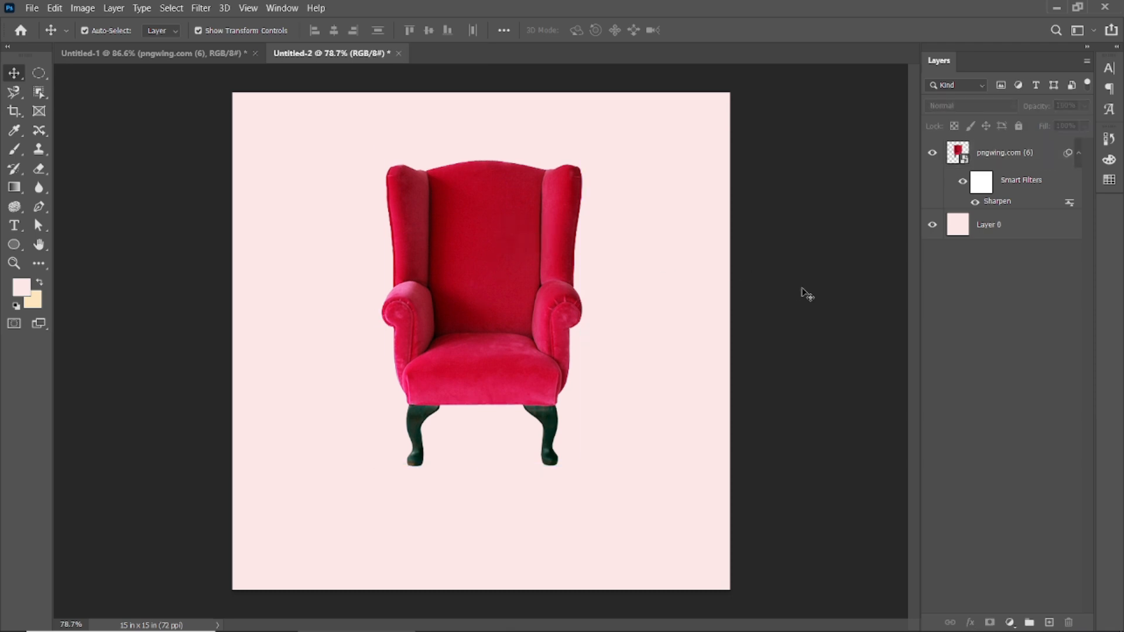
# Undock the panel group containing Layers, close it, and reopen it as a floating group beside the canvas.
pyautogui.moveTo(1017, 47); pyautogui.dragTo(915, 75)
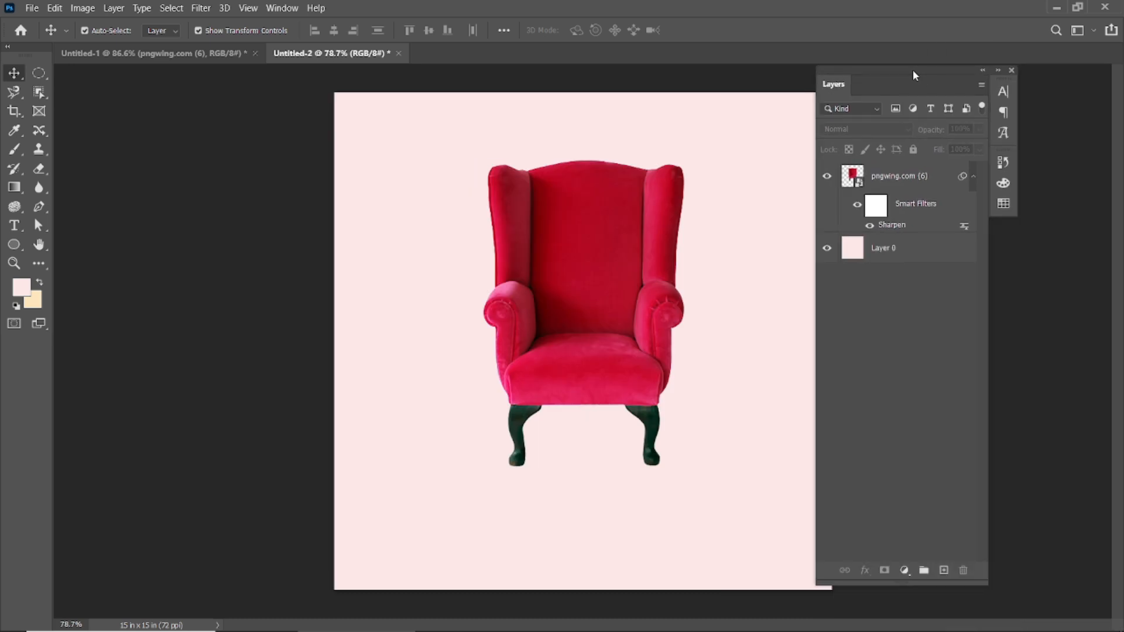
pyautogui.click(1012, 70)
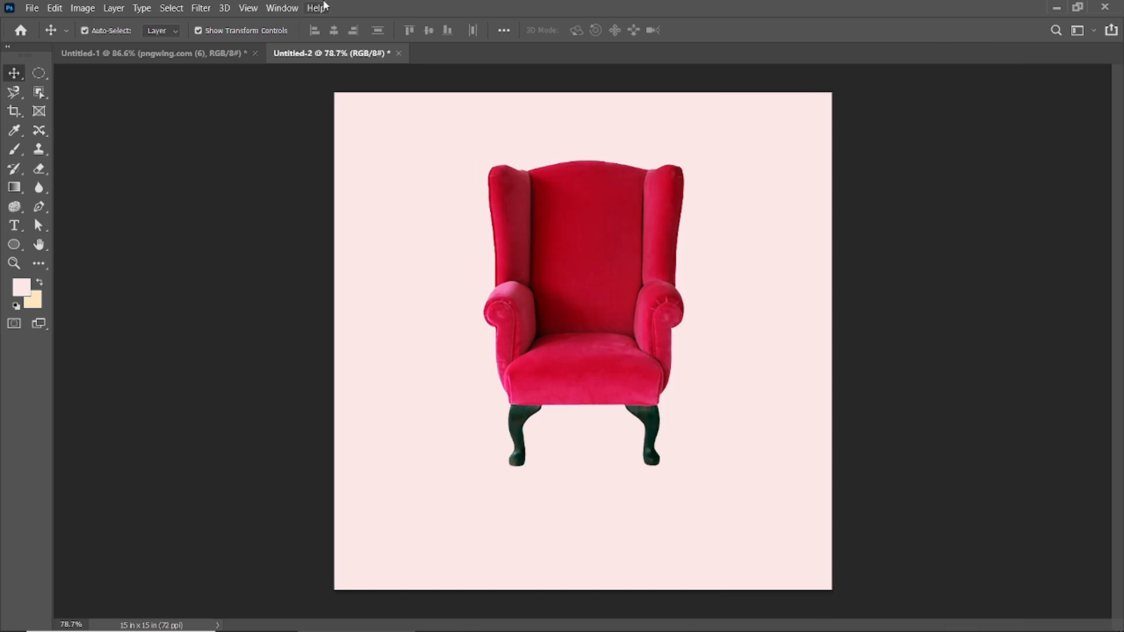
pyautogui.click(282, 9)
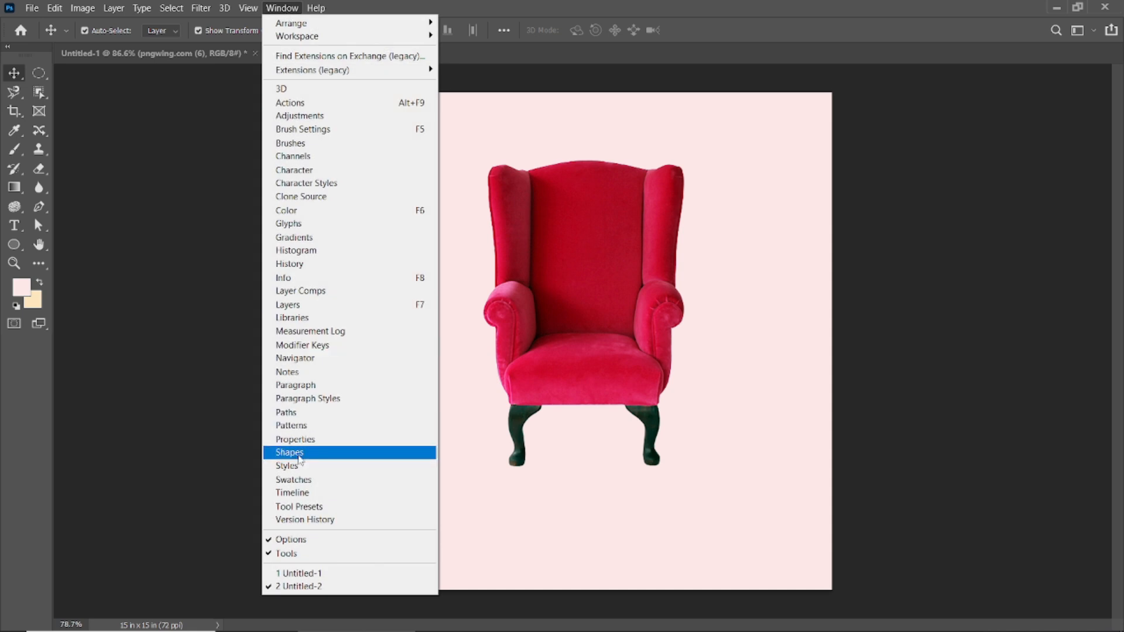
pyautogui.click(314, 304)
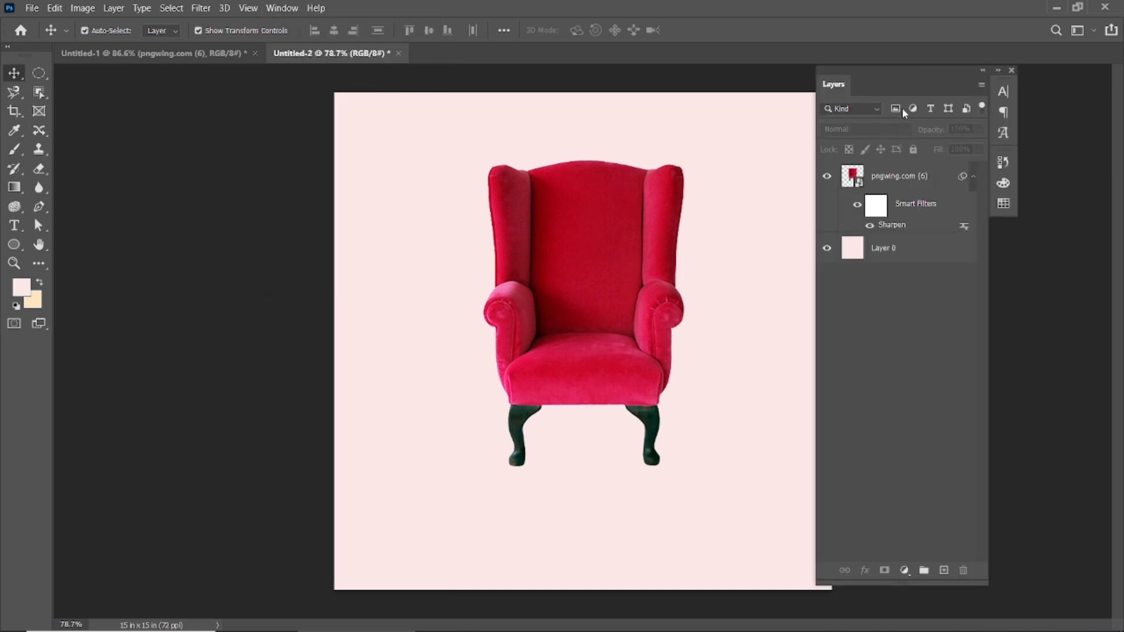
pyautogui.moveTo(942, 85); pyautogui.dragTo(1048, 54)
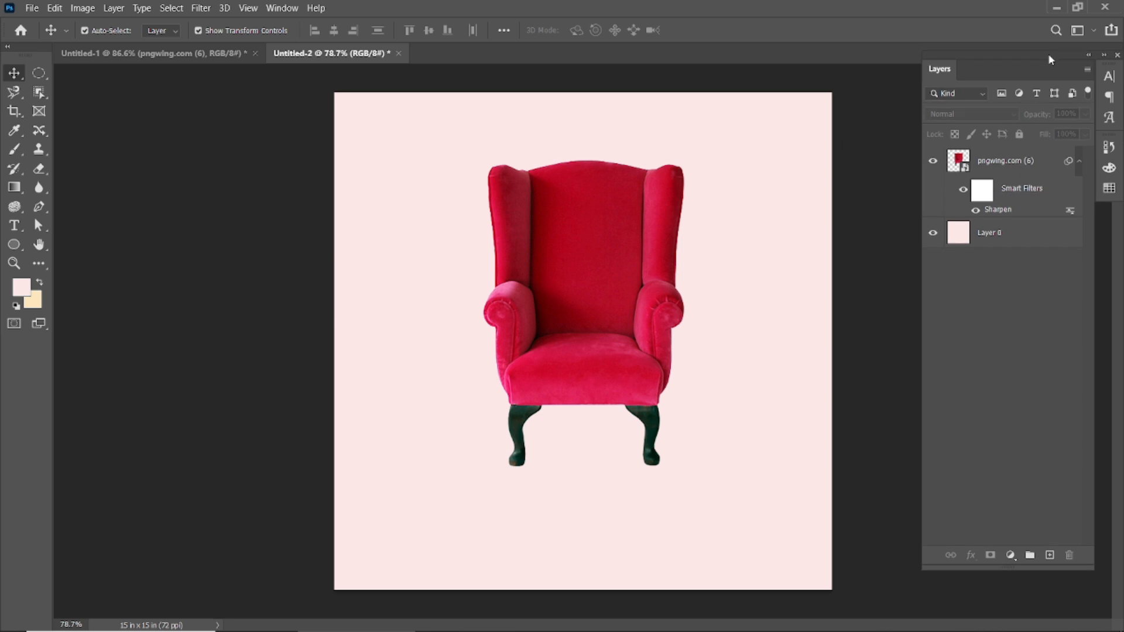
pyautogui.scroll(1, 610, 366)
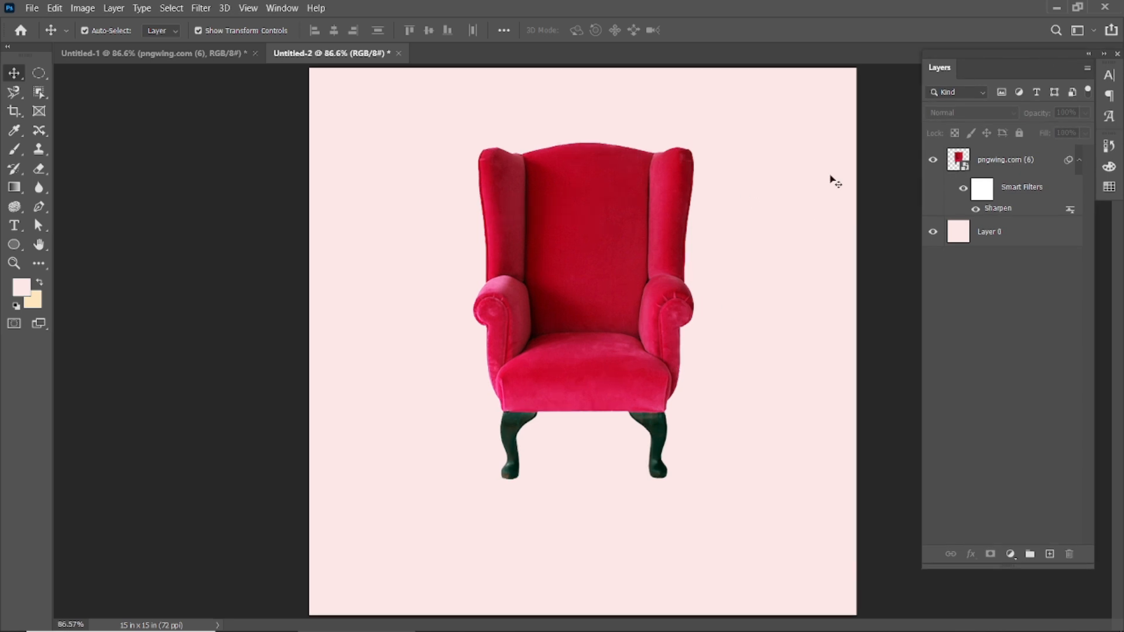
# Split the Layers panel from its group, redock the remaining panels, and expand Layers as a floating panel.
pyautogui.doubleClick(1089, 54)
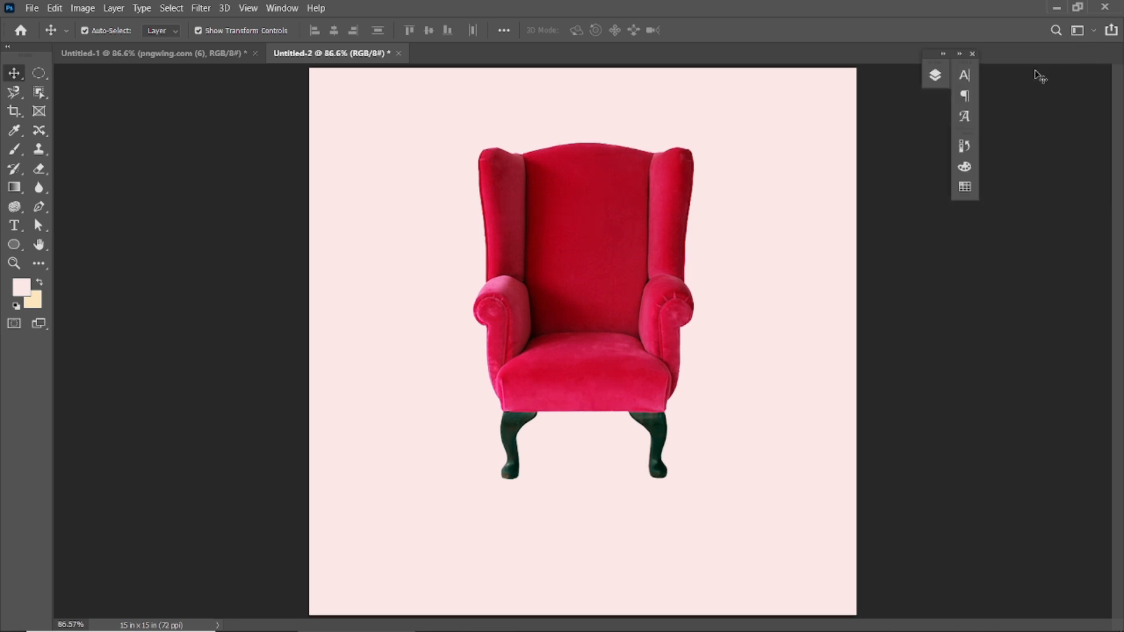
pyautogui.moveTo(938, 66); pyautogui.dragTo(893, 92)
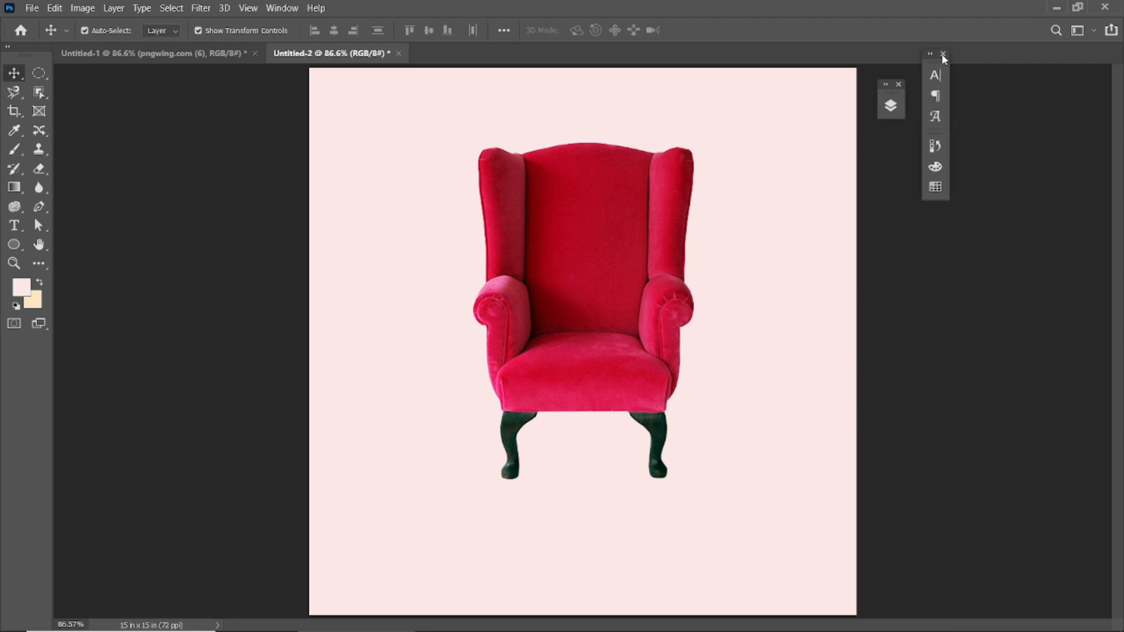
pyautogui.moveTo(936, 61); pyautogui.dragTo(1108, 82)
pyautogui.moveTo(940, 70); pyautogui.dragTo(1109, 140)
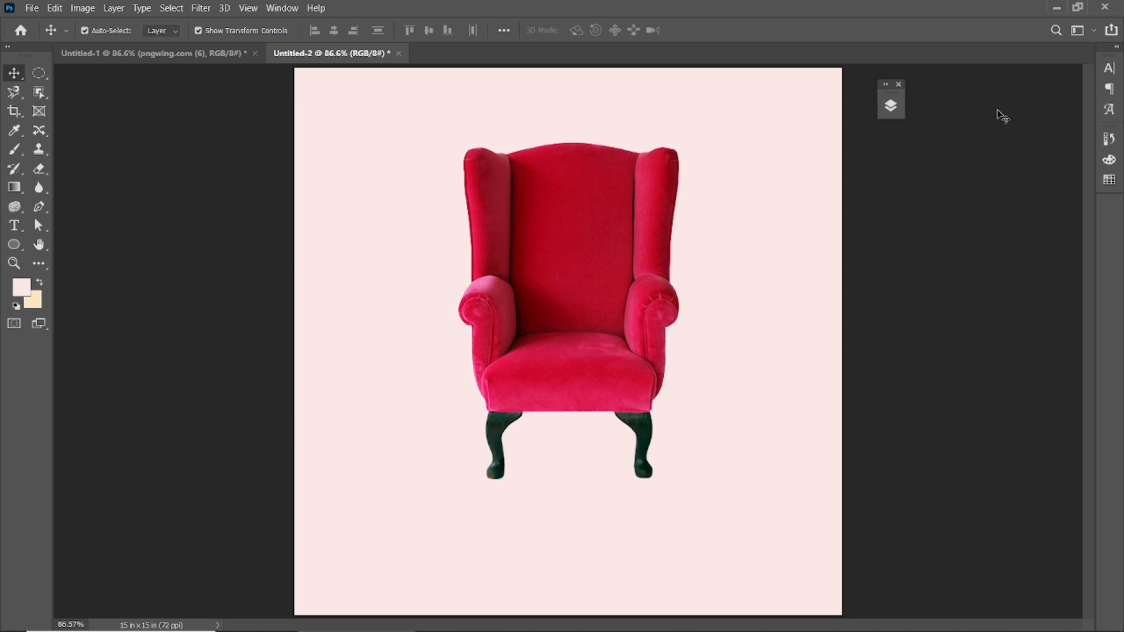
pyautogui.moveTo(890, 96); pyautogui.dragTo(1005, 45)
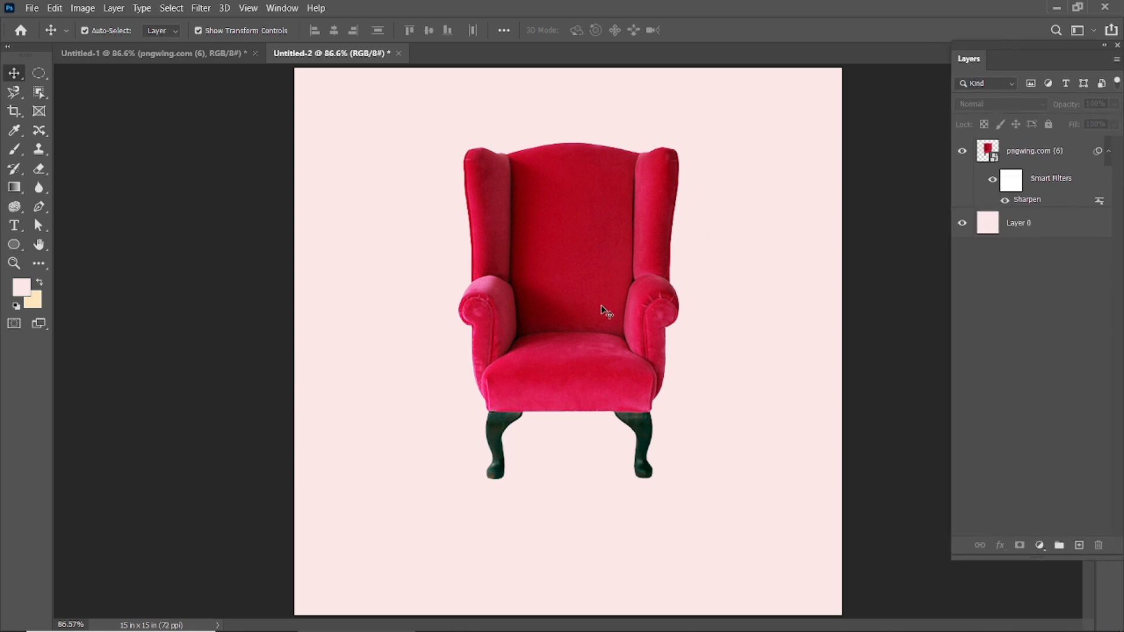
# Create a new empty layer and place it between the armchair layer and Layer 0.
pyautogui.click(585, 289)
pyautogui.click(878, 269)
pyautogui.click(607, 230)
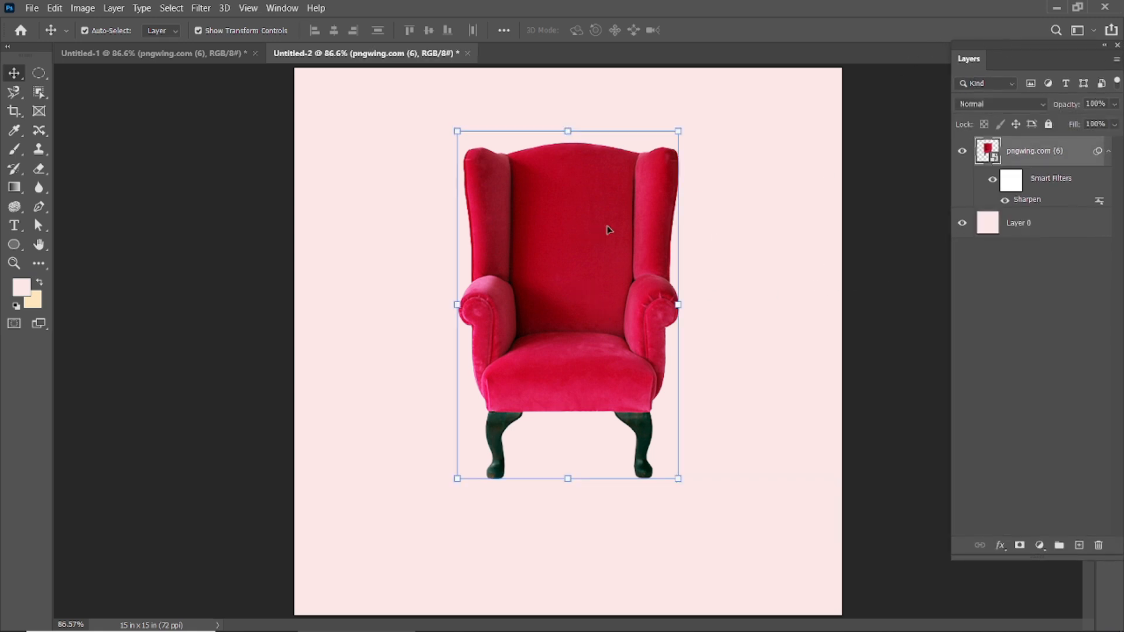
pyautogui.click(1078, 543)
pyautogui.moveTo(1040, 151); pyautogui.dragTo(1041, 244)
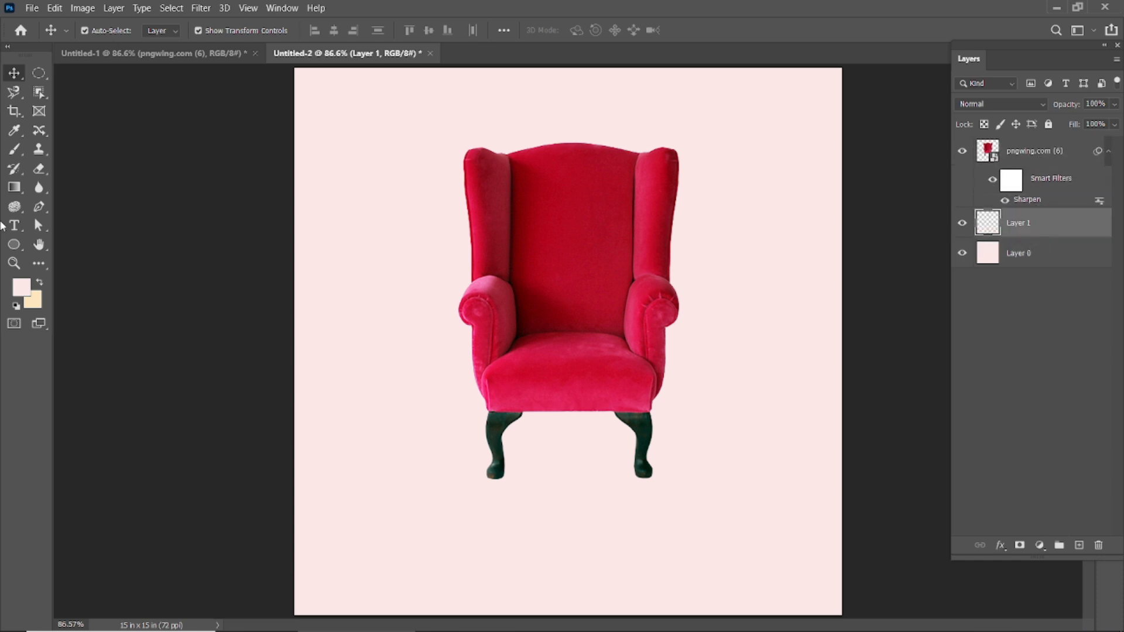
# Set the foreground color to #000000 and stamp a single 700 px brush dot on the new layer behind the armchair.
pyautogui.click(14, 149)
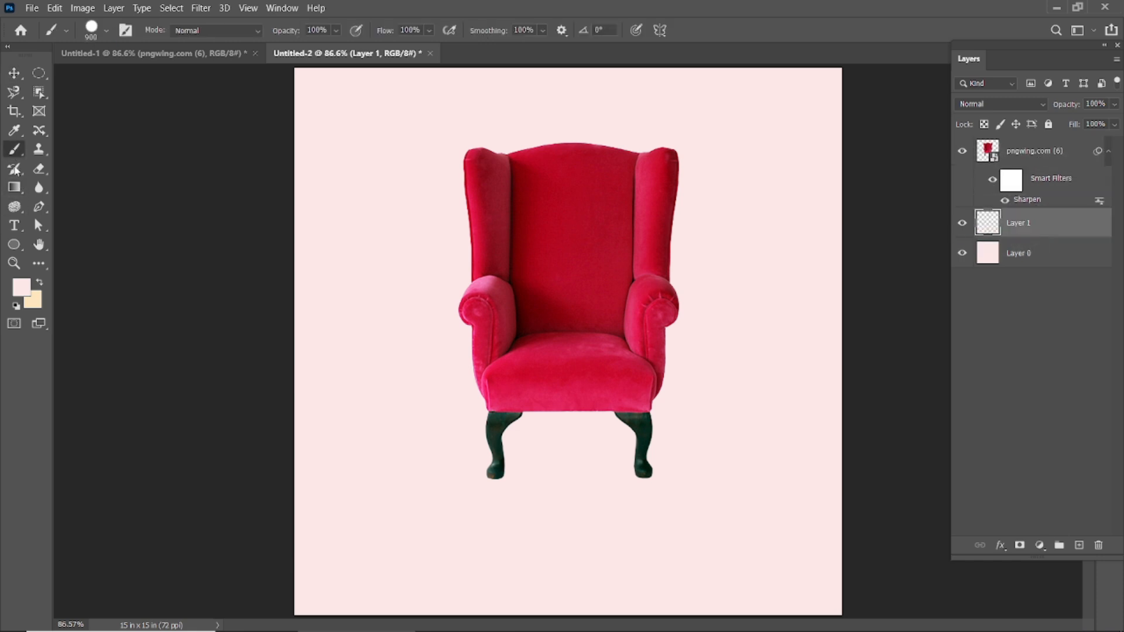
pyautogui.click(19, 291)
pyautogui.moveTo(755, 504); pyautogui.dragTo(733, 552)
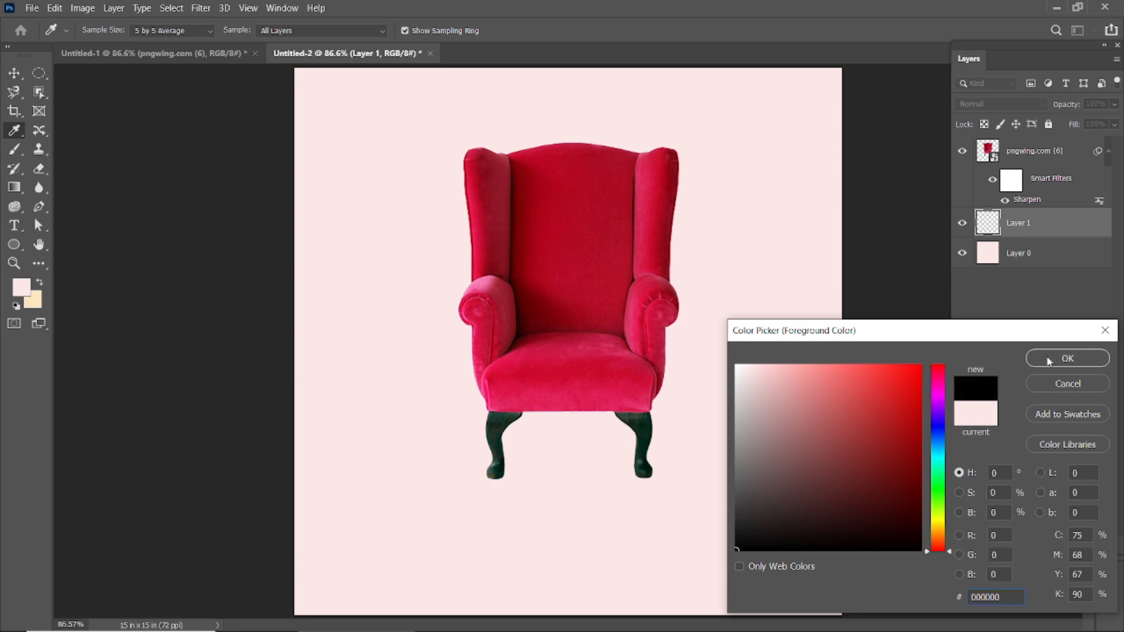
pyautogui.click(1067, 359)
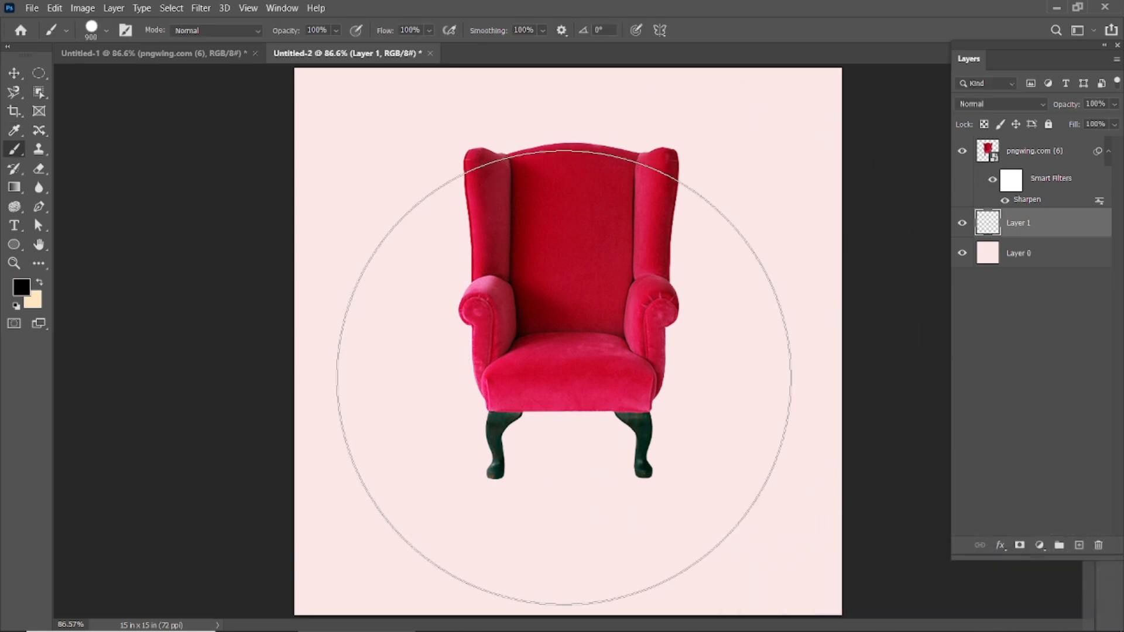
pyautogui.press('[')
pyautogui.press('[')
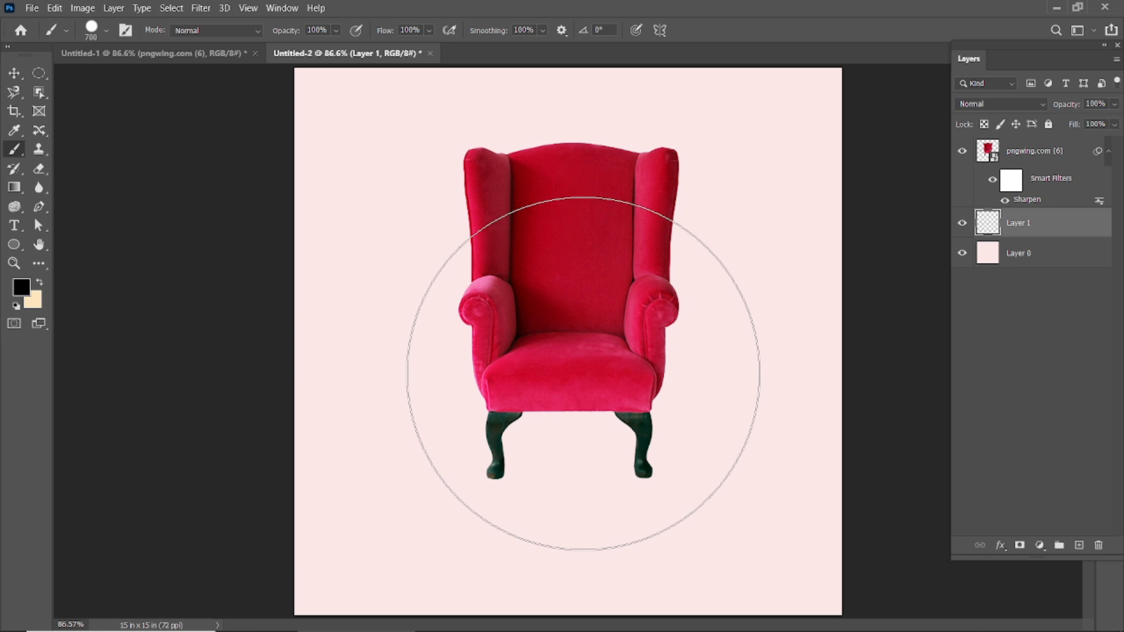
pyautogui.click(583, 366)
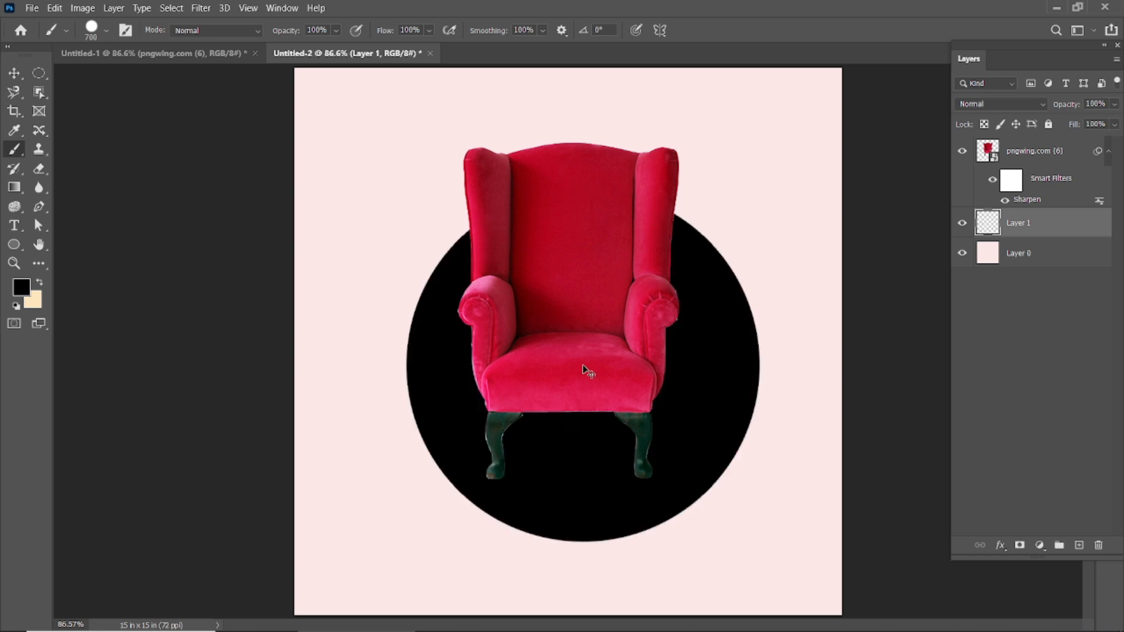
# Undo the hard brush dot and stamp a single 700 px soft round black dot behind the armchair's seat and legs.
pyautogui.hotkey('ctrl', 'z')
pyautogui.click(108, 32)
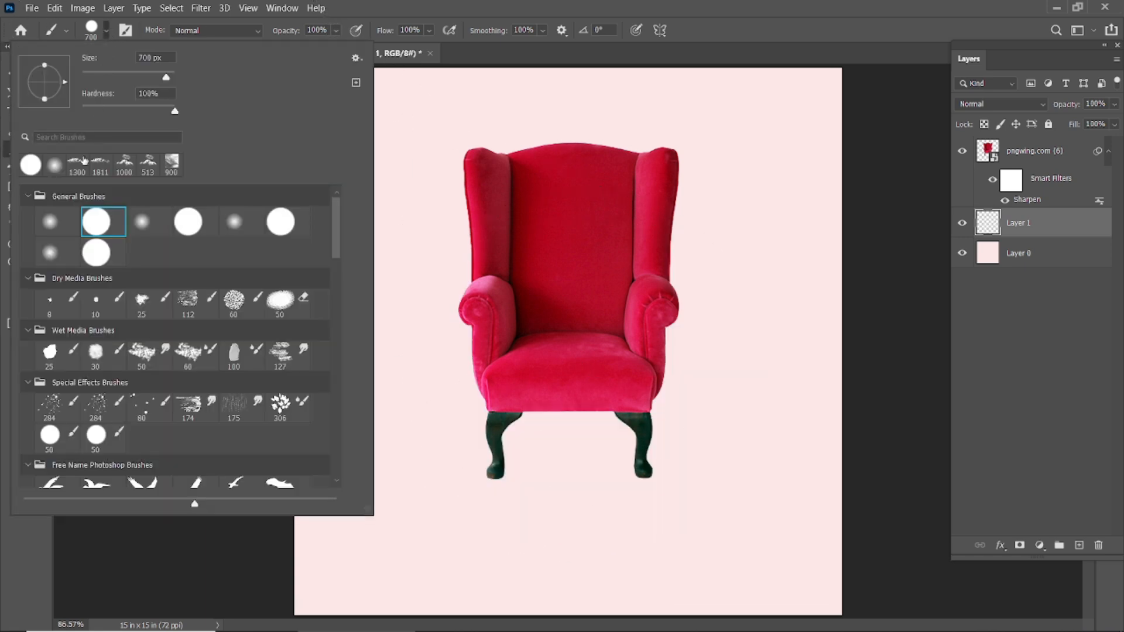
pyautogui.doubleClick(52, 222)
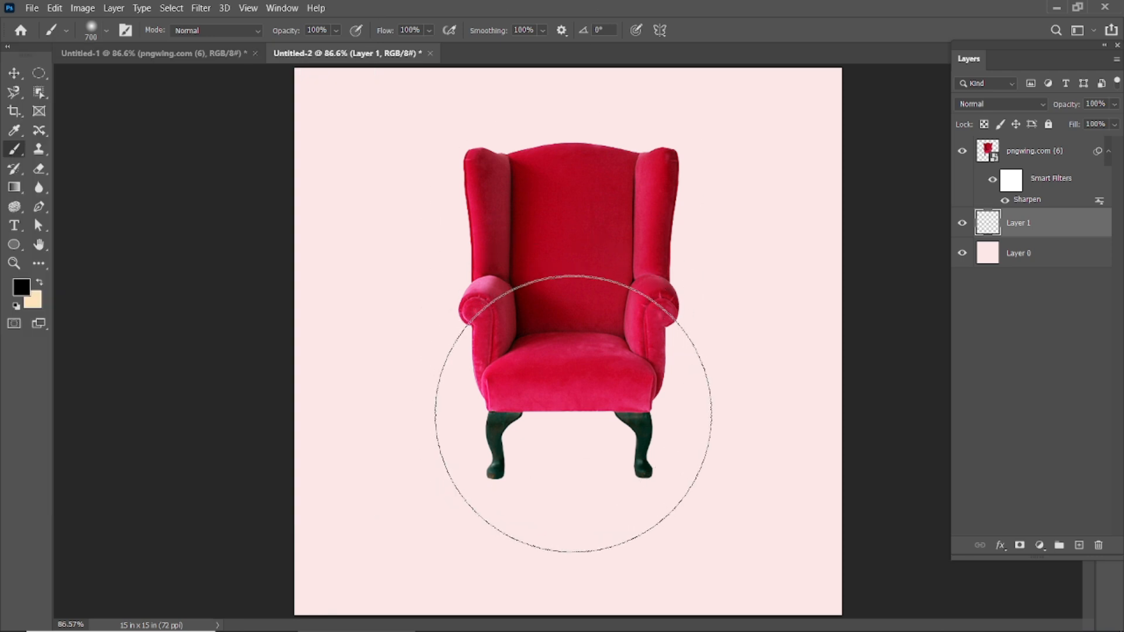
pyautogui.click(573, 413)
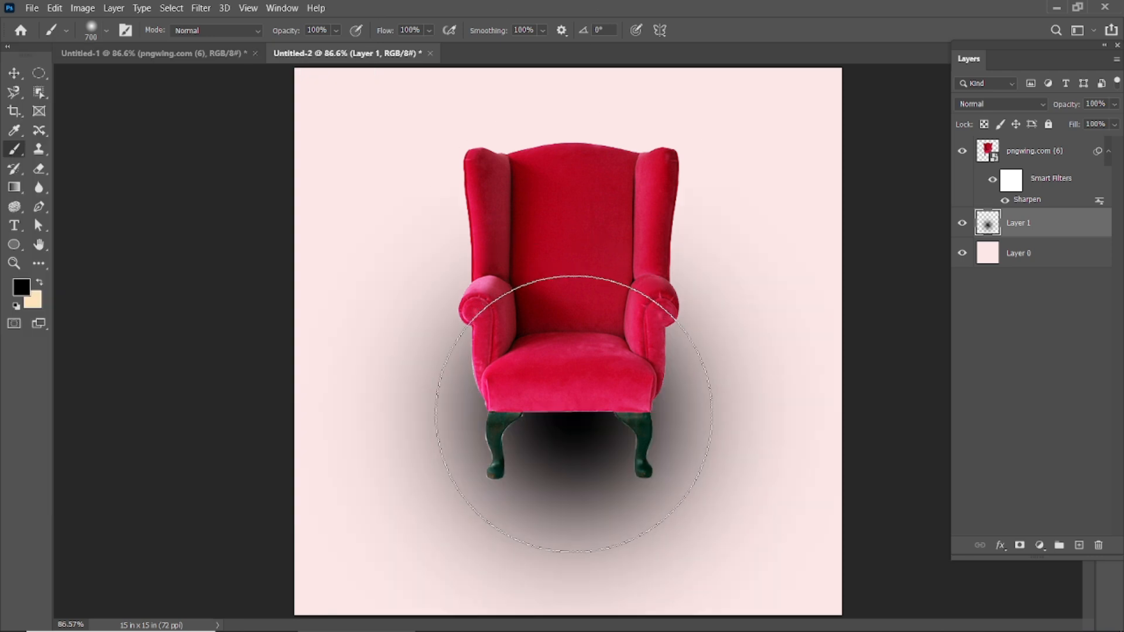
# Transform the soft black dot into a wide, flat ellipse and position it between the armchair's legs as a floor shadow.
pyautogui.click(16, 74)
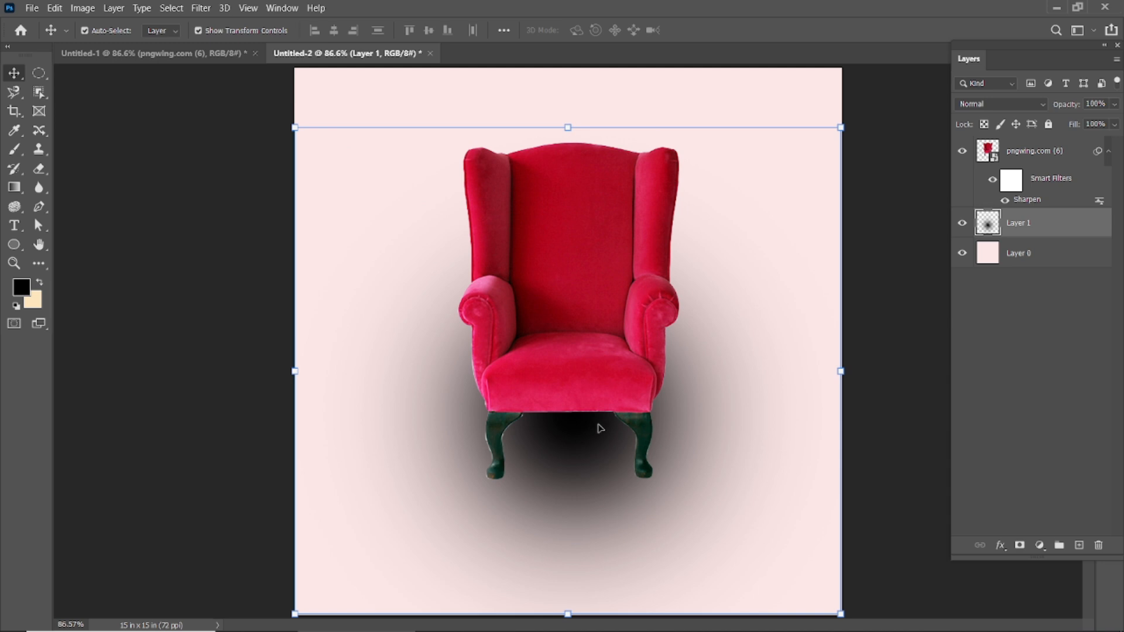
pyautogui.hotkey('ctrl', 't')
pyautogui.moveTo(569, 124); pyautogui.dragTo(567, 396)
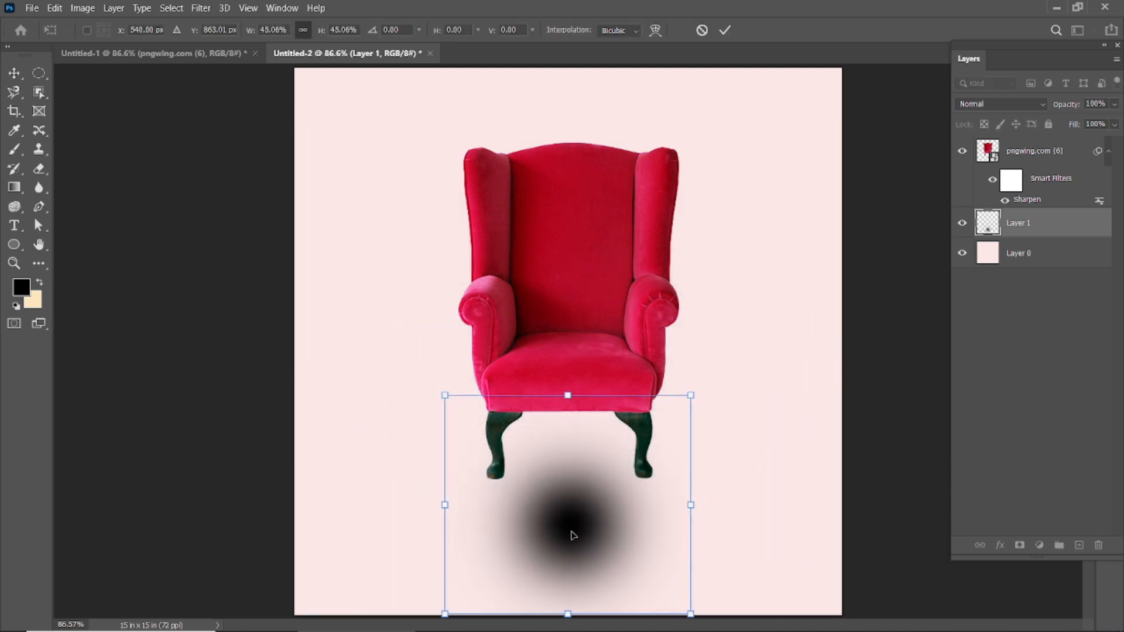
pyautogui.moveTo(573, 535); pyautogui.dragTo(585, 456)
pyautogui.moveTo(585, 541); pyautogui.dragTo(583, 605)
pyautogui.moveTo(581, 316); pyautogui.dragTo(582, 477)
pyautogui.moveTo(584, 549); pyautogui.dragTo(576, 456)
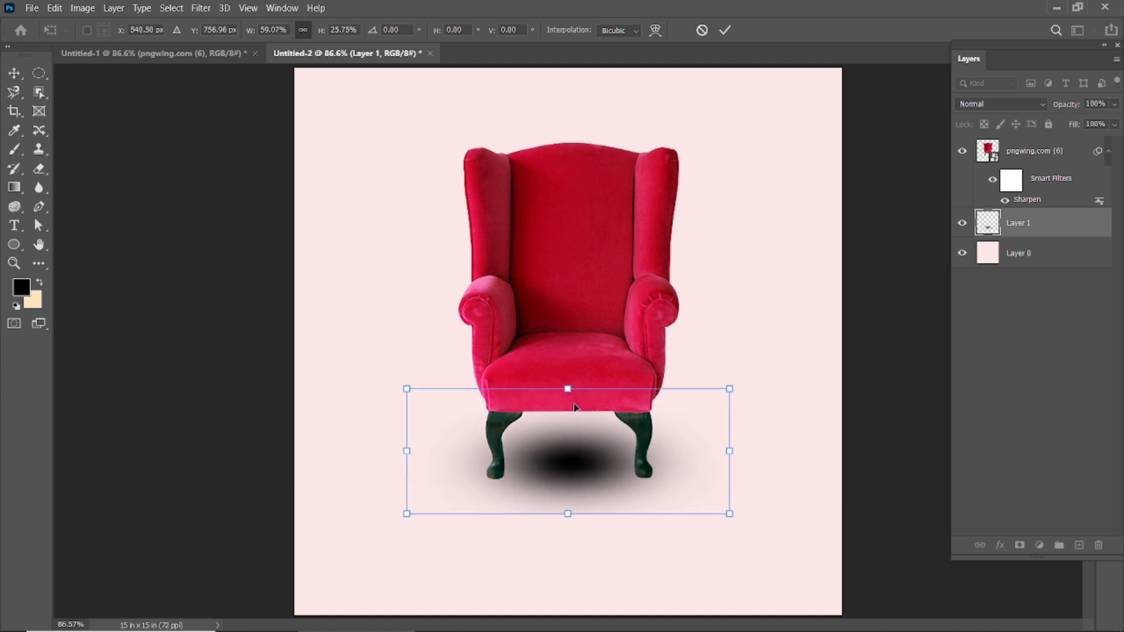
pyautogui.moveTo(569, 389); pyautogui.dragTo(581, 461)
pyautogui.click(725, 29)
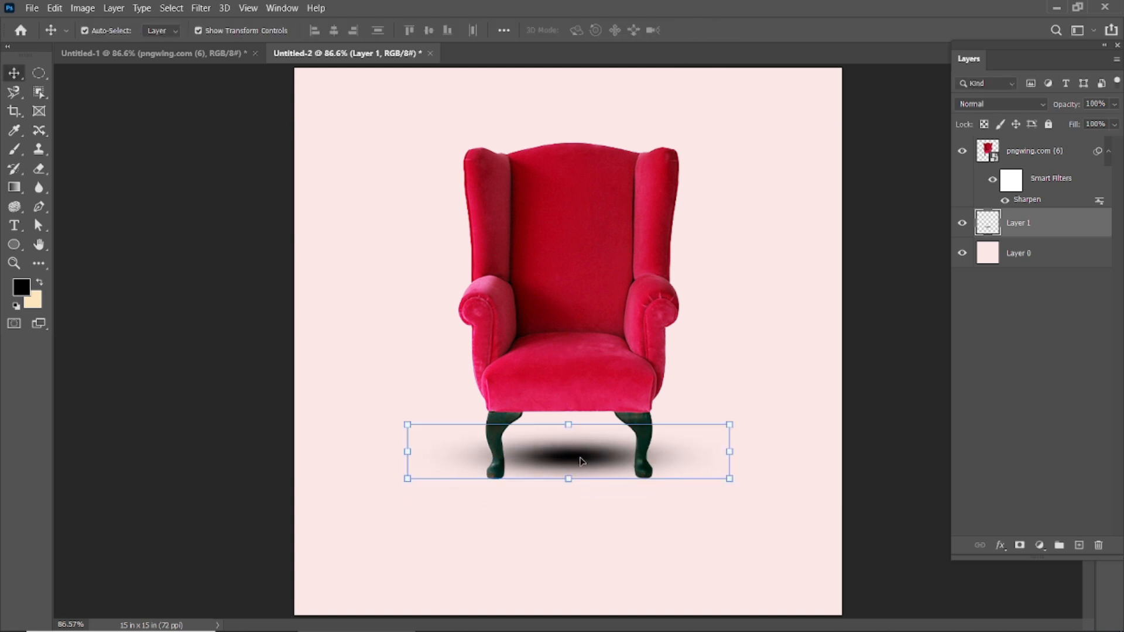
# Set the shadow layer's opacity to 44% and its fill to 58%, then deselect it.
pyautogui.moveTo(1076, 107); pyautogui.dragTo(1058, 132)
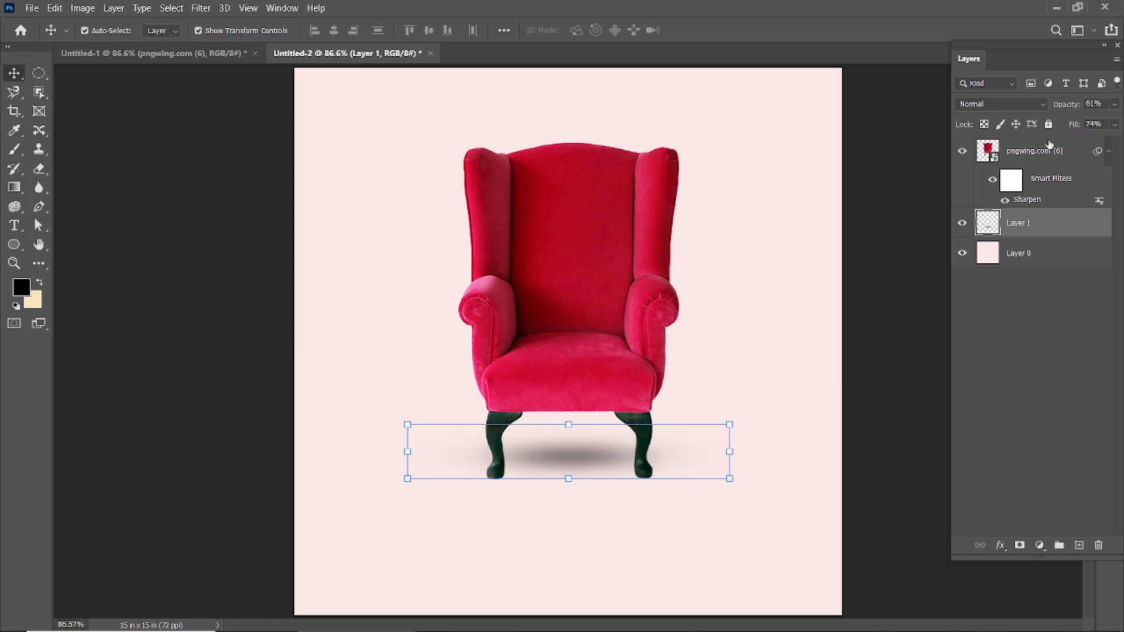
pyautogui.moveTo(1073, 127)
pyautogui.mouseDown()
pyautogui.moveTo(1057, 107)
pyautogui.moveTo(1072, 130)
pyautogui.moveTo(1060, 128)
pyautogui.mouseUp()
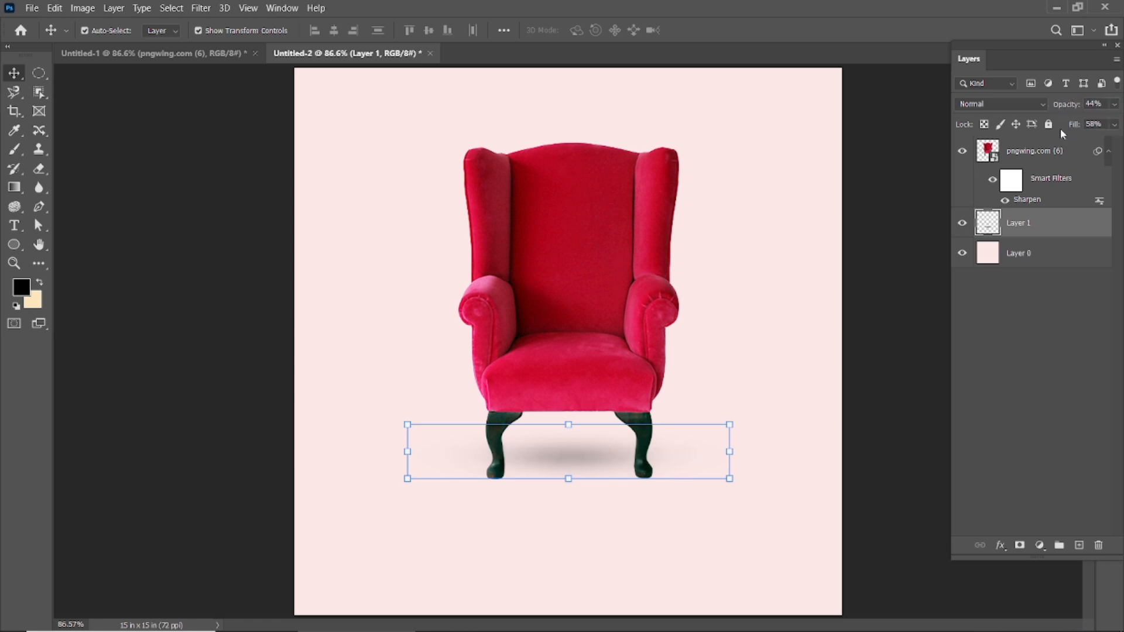
pyautogui.click(199, 132)
pyautogui.scroll(-2, 501, 322)
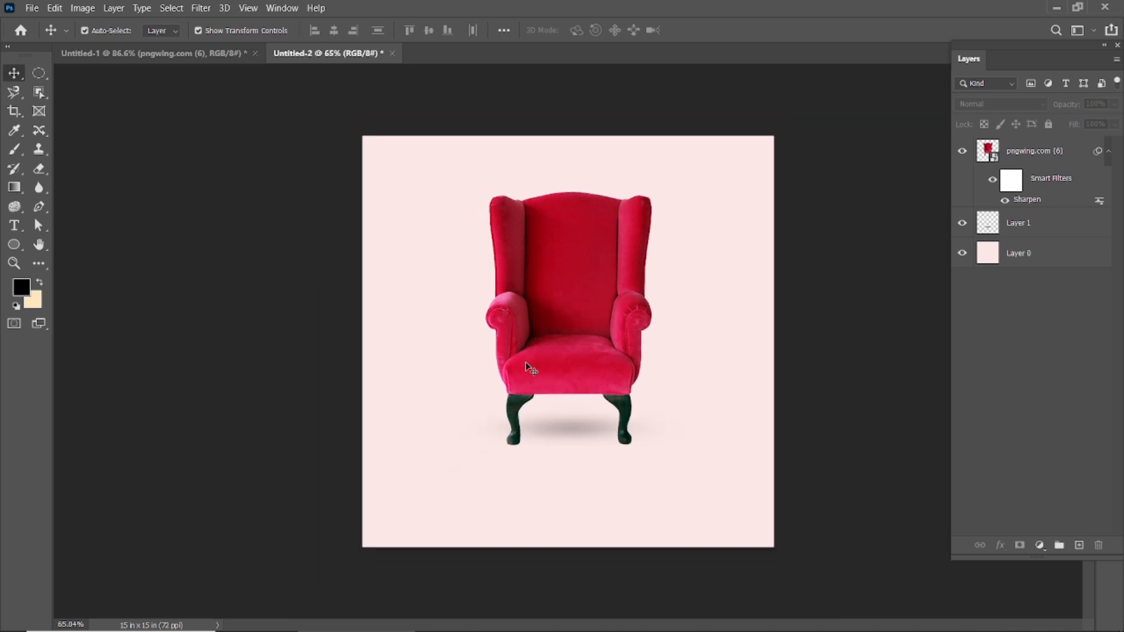
pyautogui.scroll(1, 574, 438)
pyautogui.click(572, 448)
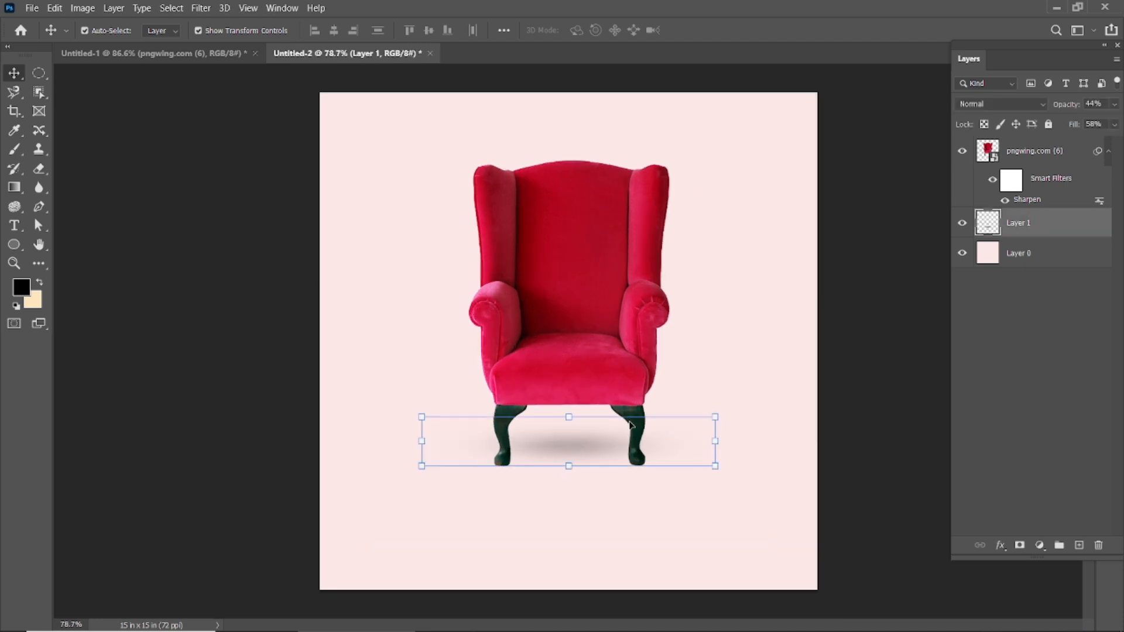
pyautogui.click(236, 303)
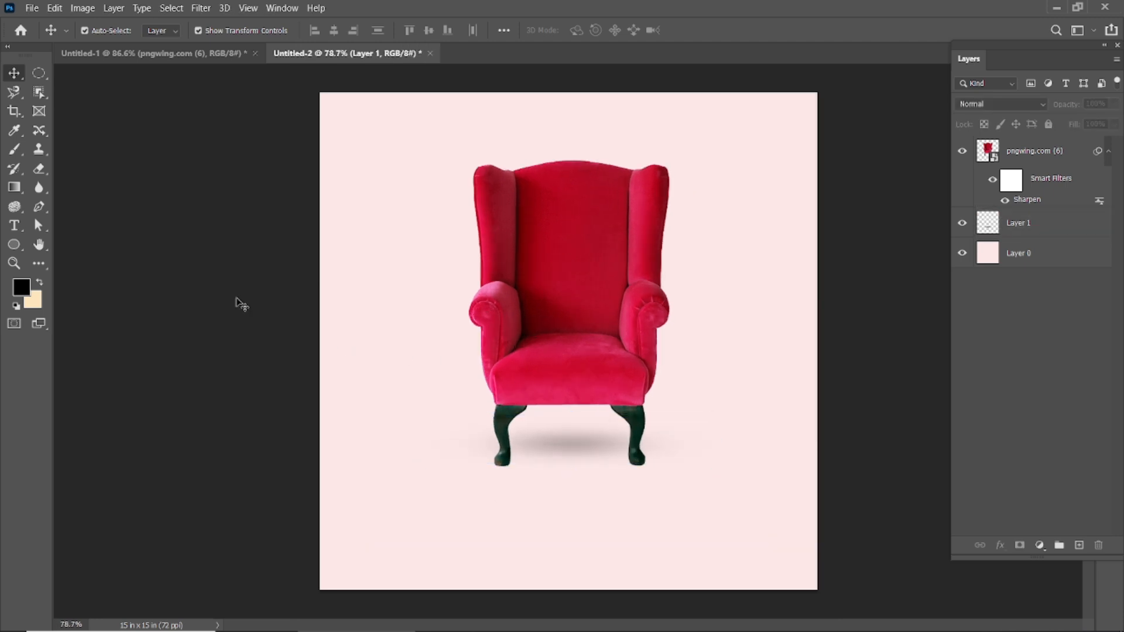
# Duplicate the armchair layer and place the copy directly beneath the original in the layer stack.
pyautogui.click(574, 270)
pyautogui.moveTo(1067, 153); pyautogui.dragTo(1079, 545)
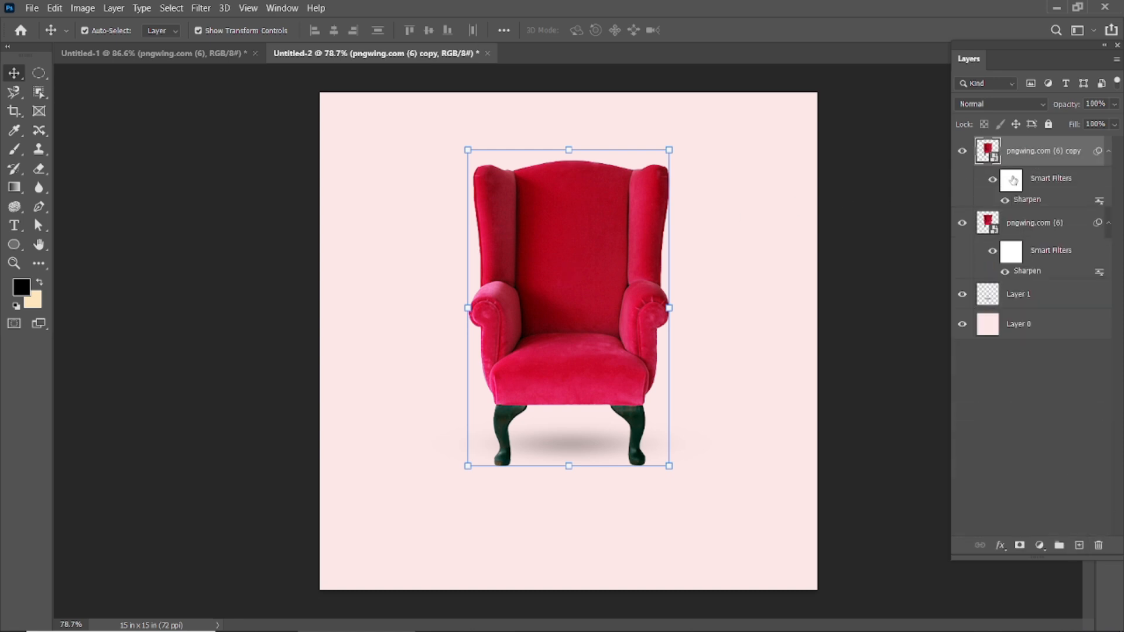
pyautogui.moveTo(1019, 154); pyautogui.dragTo(1017, 290)
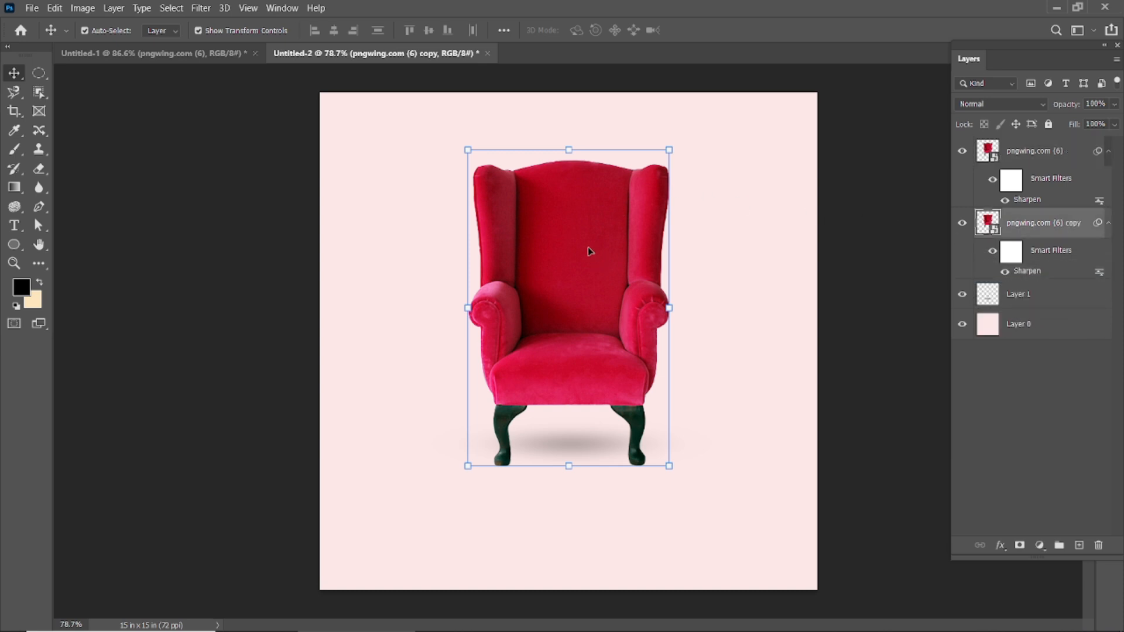
# Flip the armchair copy horizontally and vertically and lower it by about 216 px beneath the original.
pyautogui.hotkey('ctrl', 't')
pyautogui.click(603, 261)
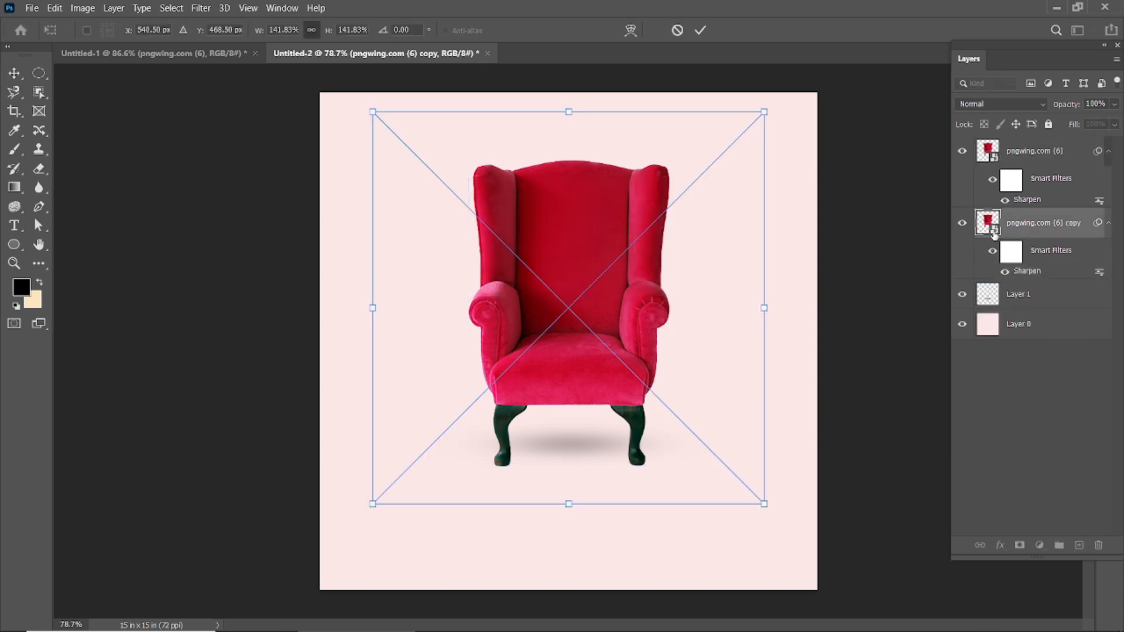
pyautogui.rightClick(588, 228)
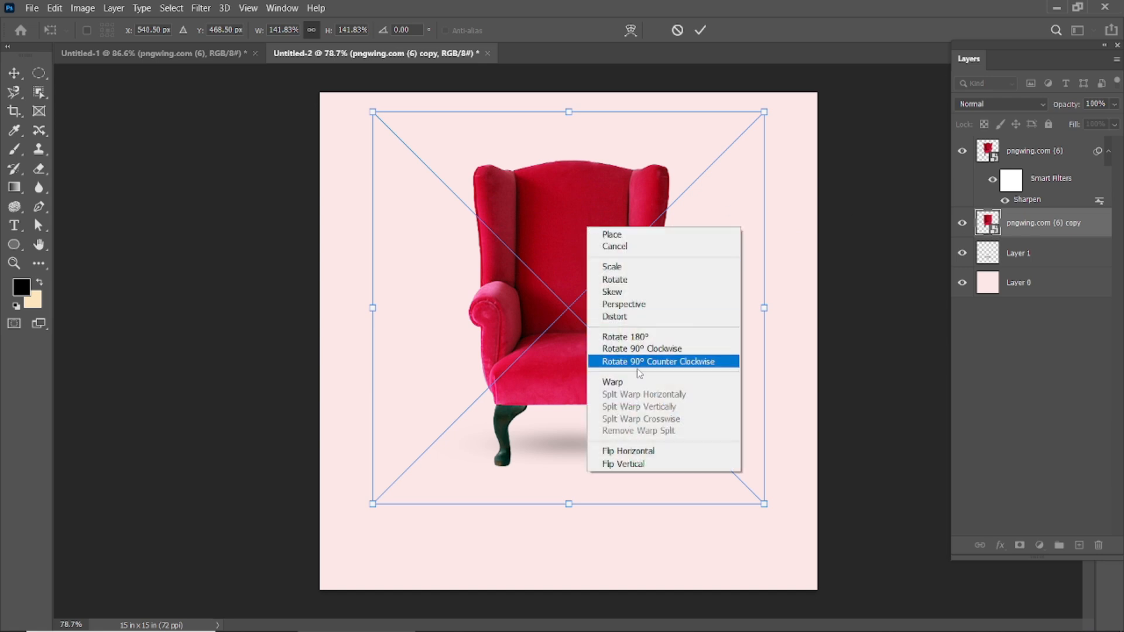
pyautogui.click(626, 451)
pyautogui.moveTo(538, 228); pyautogui.dragTo(482, 356)
pyautogui.hotkey('ctrl', 'z')
pyautogui.moveTo(575, 235); pyautogui.dragTo(577, 335)
pyautogui.rightClick(556, 434)
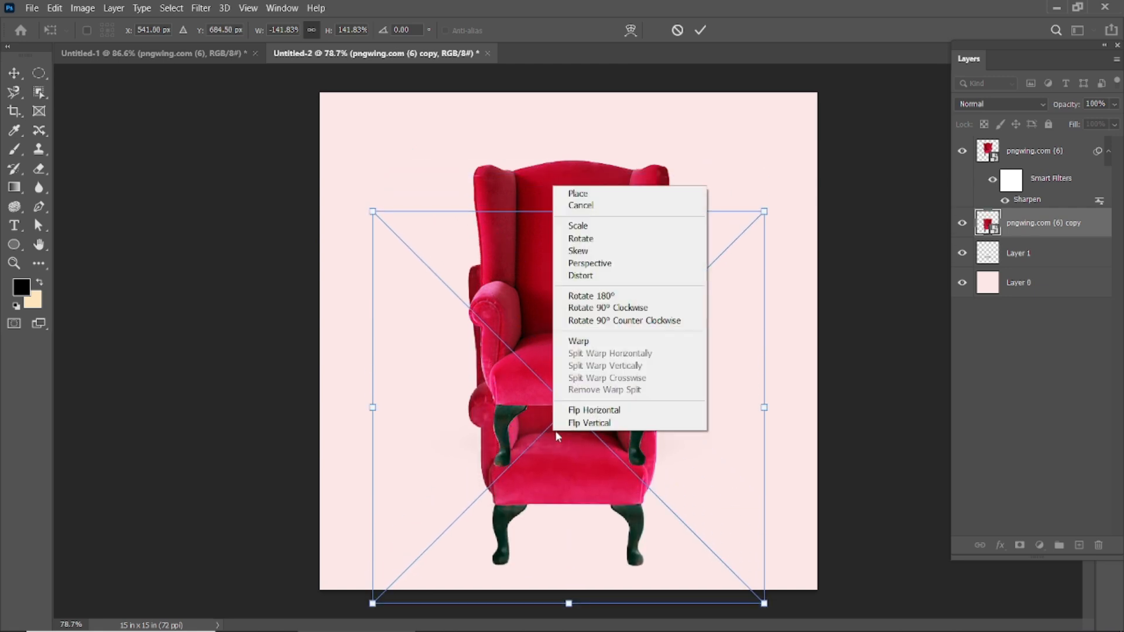
pyautogui.click(605, 425)
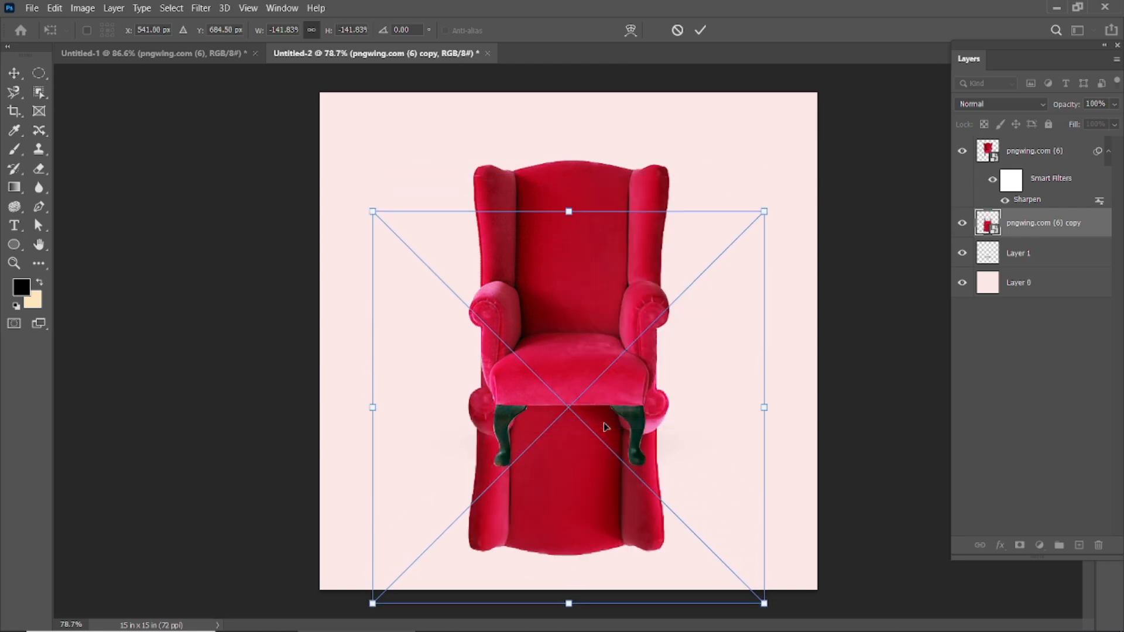
pyautogui.click(705, 32)
# Center the flipped armchair copy horizontally against the Layer 0 background, then deselect both layers.
pyautogui.scroll(-3, 602, 339)
pyautogui.moveTo(583, 450); pyautogui.dragTo(587, 450)
pyautogui.click(712, 438)
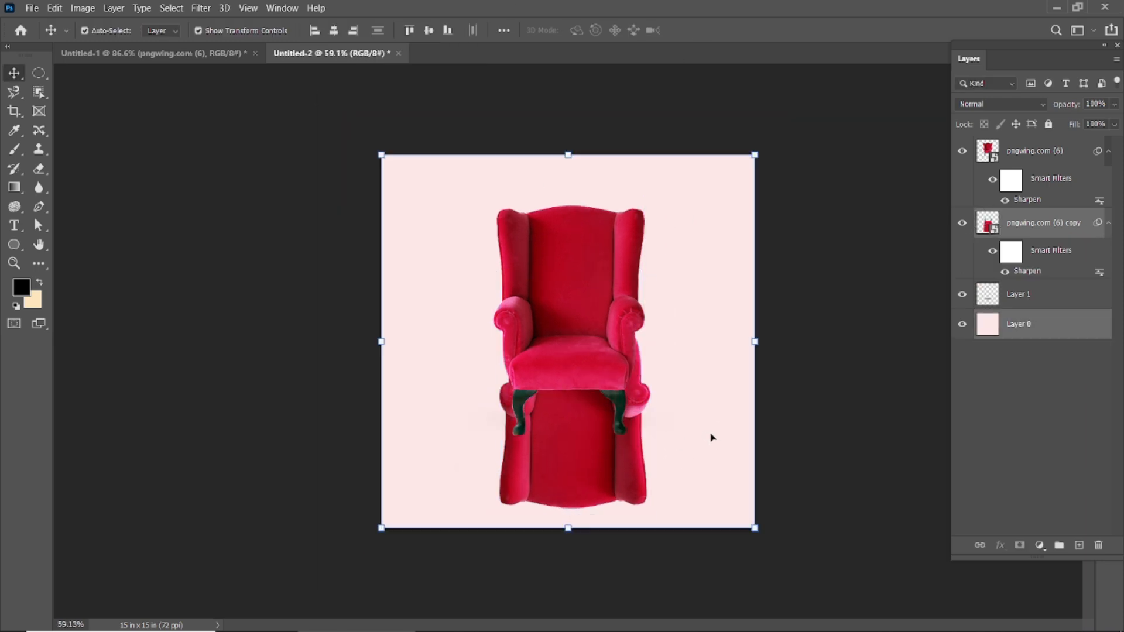
pyautogui.click(333, 30)
pyautogui.click(886, 314)
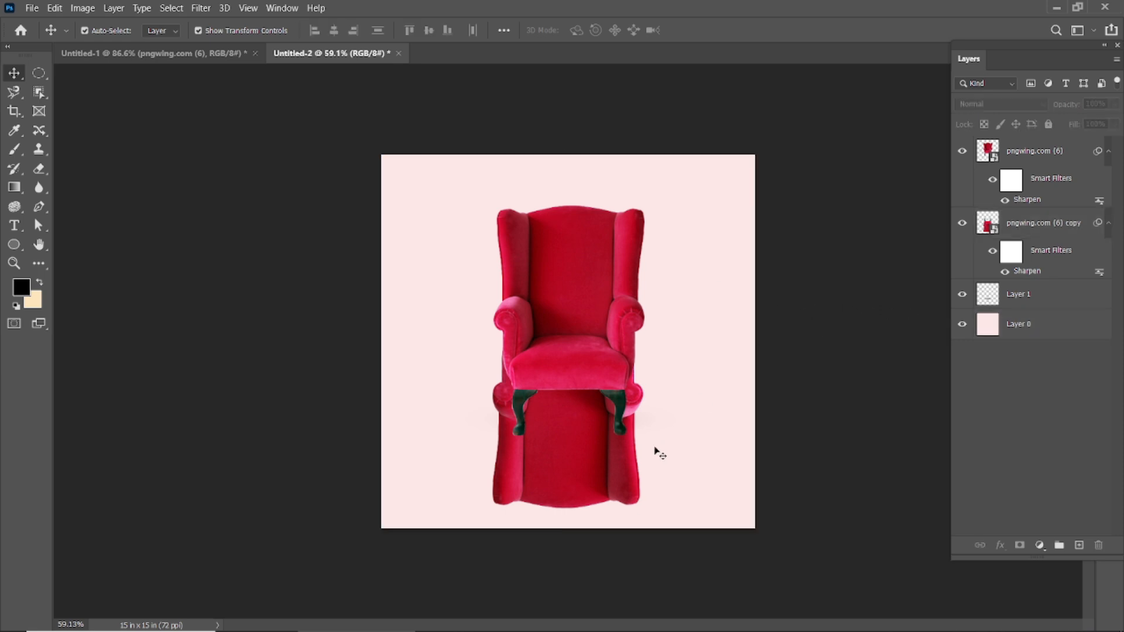
# Move the flipped armchair copy straight down until its feet meet the original armchair's feet.
pyautogui.click(568, 456)
pyautogui.moveTo(568, 457); pyautogui.dragTo(564, 611)
pyautogui.scroll(-2, 557, 593)
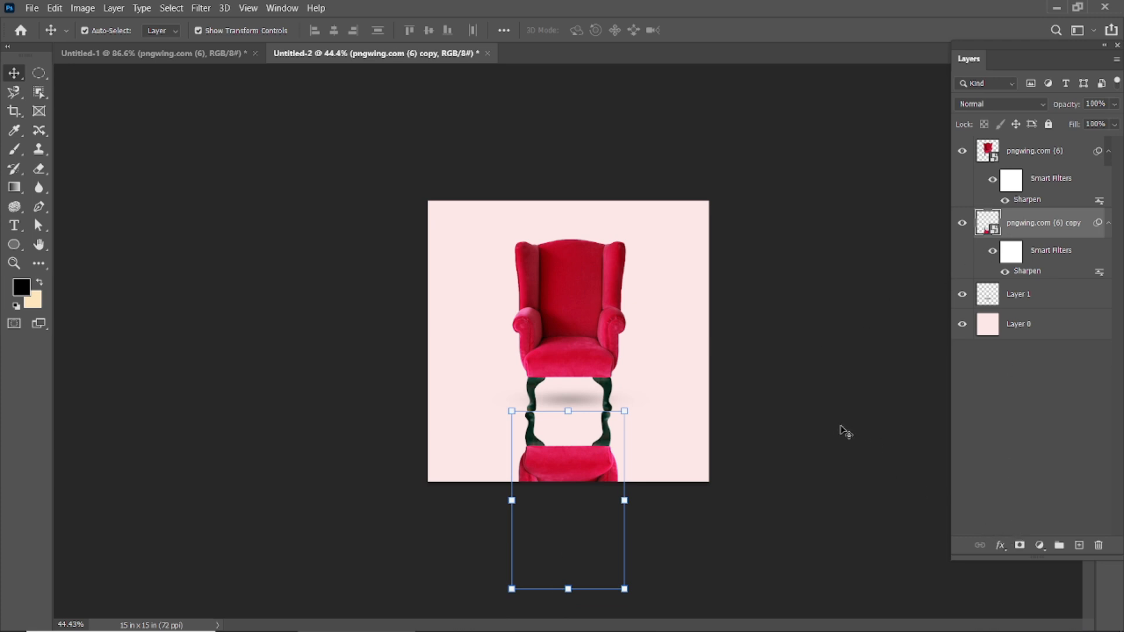
# Choose the Gradient tool and rasterize the flipped armchair copy layer.
pyautogui.click(14, 187)
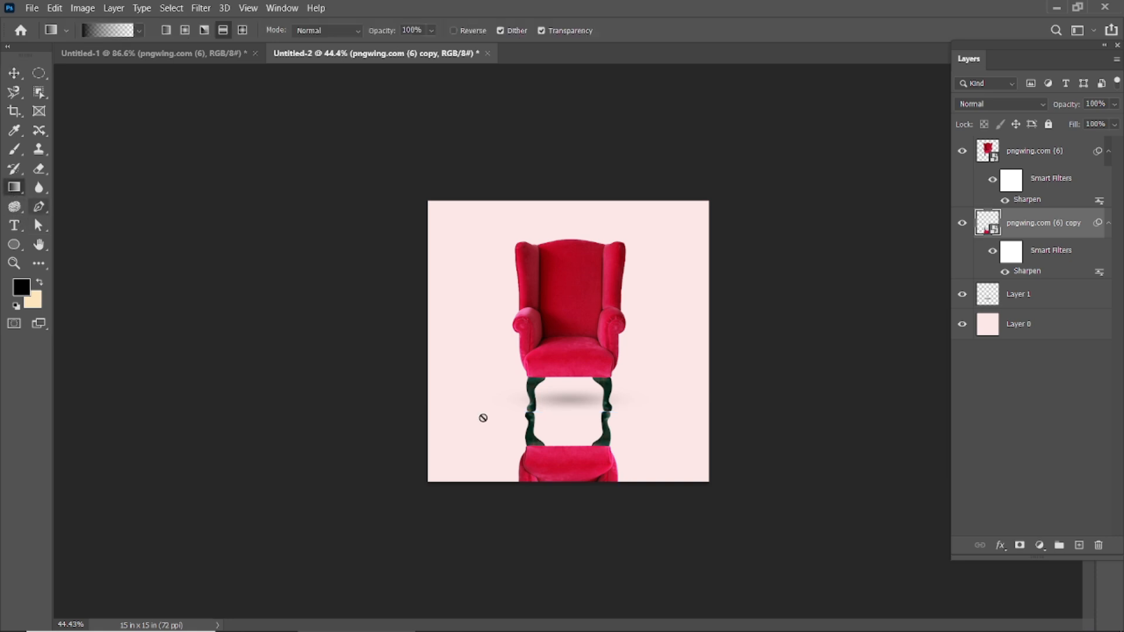
pyautogui.rightClick(996, 228)
pyautogui.click(969, 272)
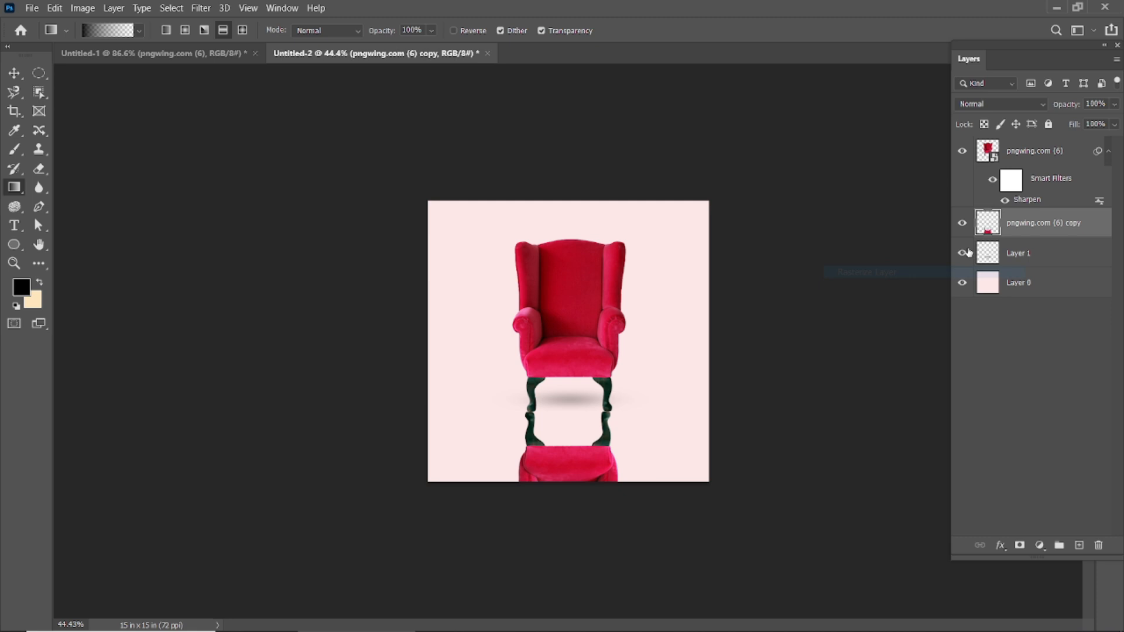
pyautogui.hotkey('ctrl', '-')
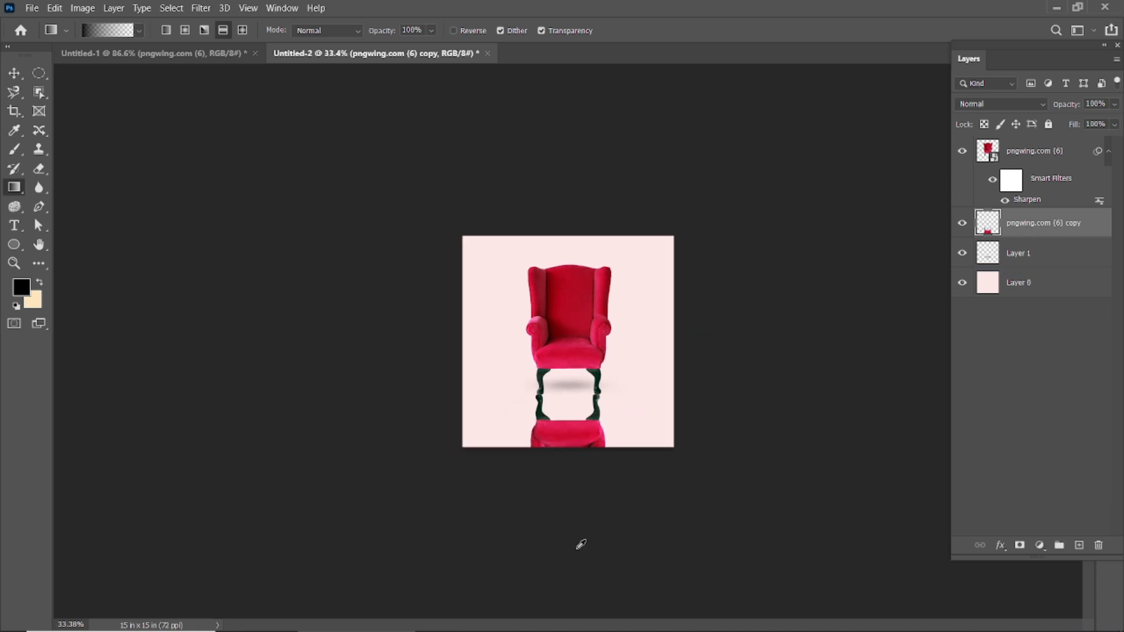
pyautogui.moveTo(580, 552); pyautogui.dragTo(568, 433)
pyautogui.moveTo(575, 387); pyautogui.dragTo(575, 387)
pyautogui.hotkey('ctrl', 'z')
# Add a layer mask to the flipped armchair copy and try an upward gradient on it, then undo the gradient.
pyautogui.click(1020, 545)
pyautogui.moveTo(574, 517); pyautogui.dragTo(577, 418)
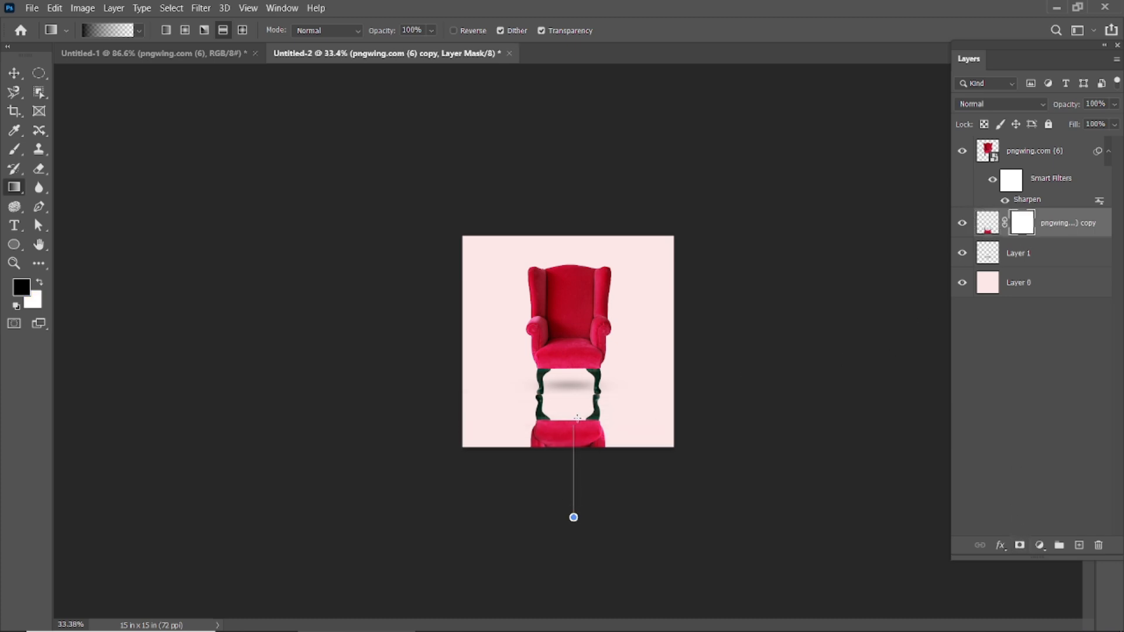
pyautogui.moveTo(574, 368); pyautogui.dragTo(574, 369)
pyautogui.hotkey('ctrl', 'z')
pyautogui.moveTo(581, 467); pyautogui.dragTo(587, 377)
pyautogui.hotkey('ctrl', '+')
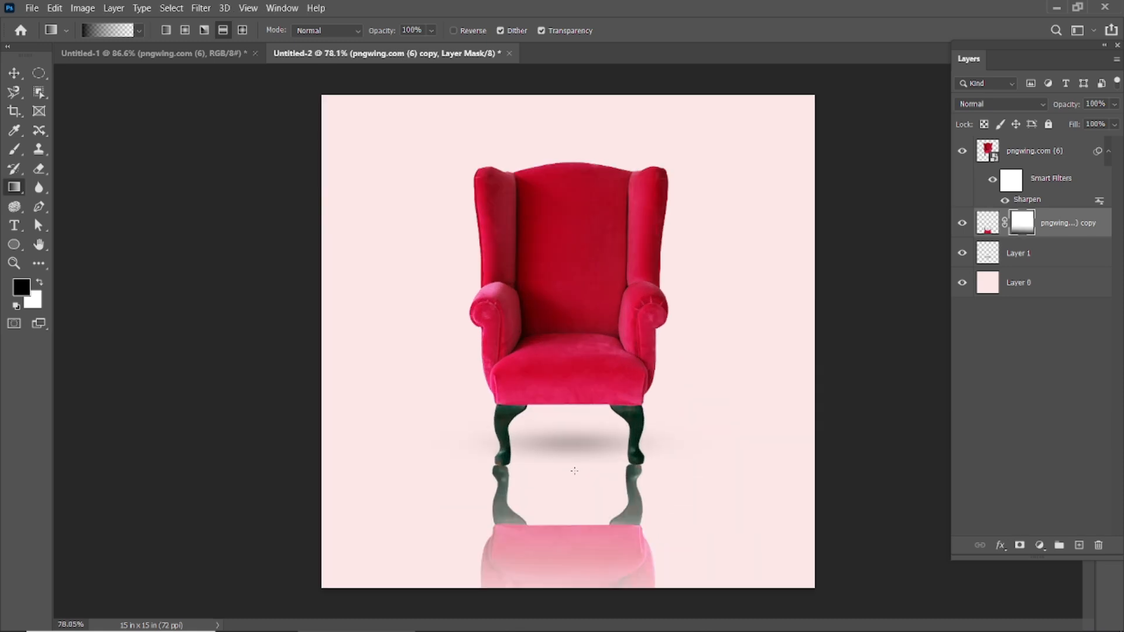
pyautogui.moveTo(601, 478); pyautogui.dragTo(605, 422)
pyautogui.hotkey('ctrl', 'z')
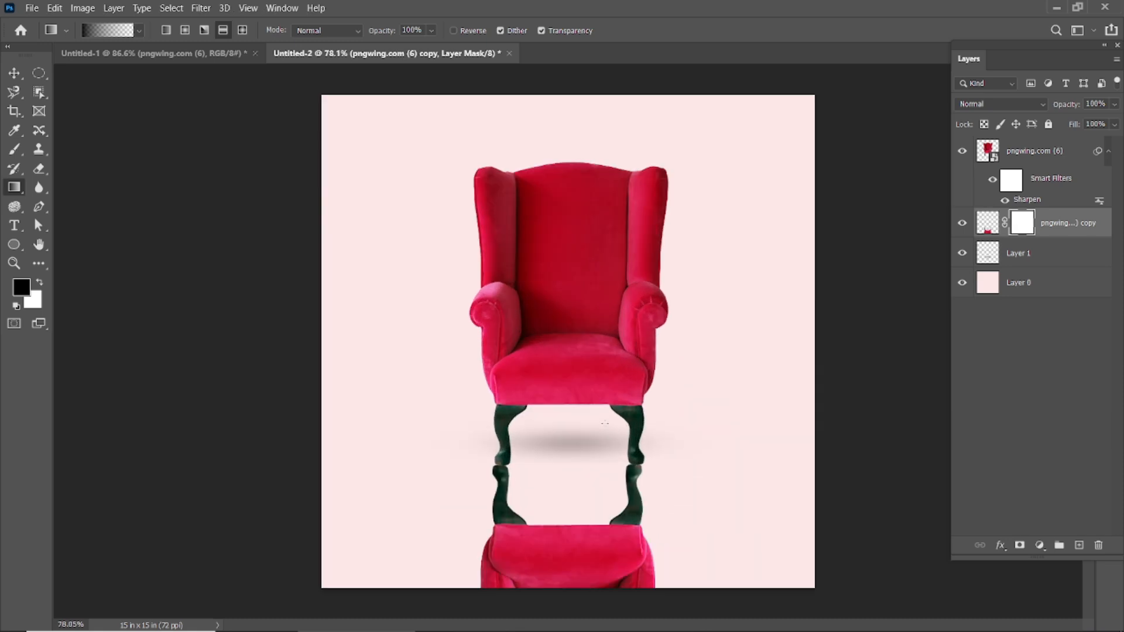
pyautogui.moveTo(602, 546); pyautogui.dragTo(604, 444)
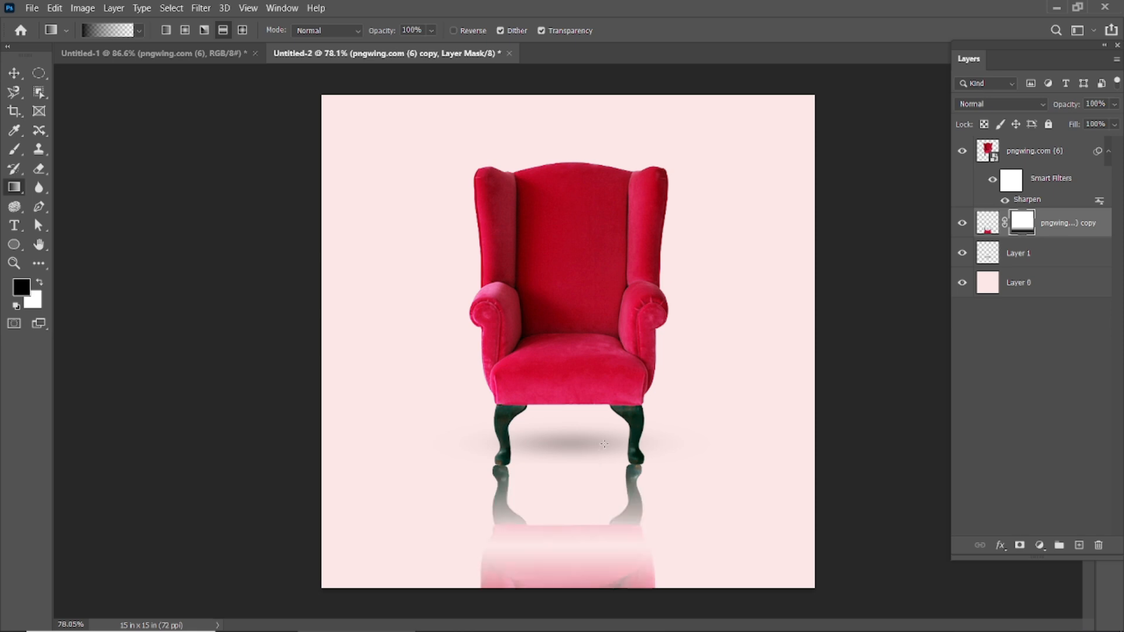
pyautogui.hotkey('ctrl', 'z')
# Fade the reflected armchair from below by drawing two long upward black-to-transparent gradients on its layer mask.
pyautogui.hotkey('ctrl', '-')
pyautogui.hotkey('ctrl', '-')
pyautogui.hotkey('ctrl', '-')
pyautogui.moveTo(593, 567); pyautogui.dragTo(591, 355)
pyautogui.hotkey('ctrl', '+')
pyautogui.hotkey('ctrl', '+')
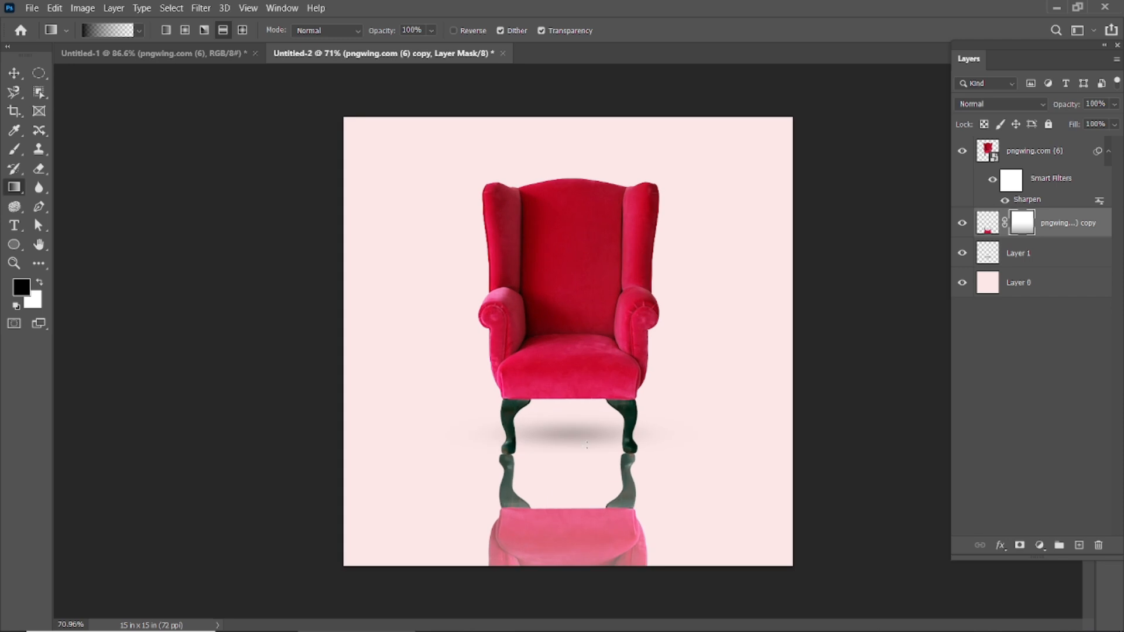
pyautogui.moveTo(589, 592); pyautogui.dragTo(590, 396)
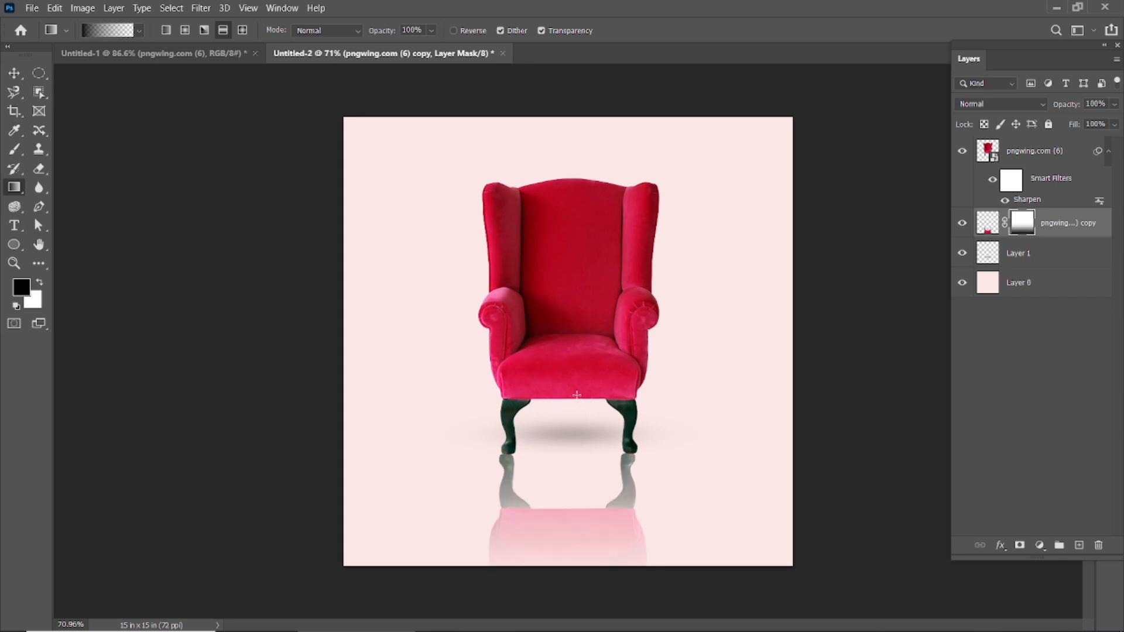
# Add further upward gradients to the reflection's mask until only faint leg reflections below the feet remain, then deselect the layer.
pyautogui.moveTo(599, 595); pyautogui.dragTo(593, 436)
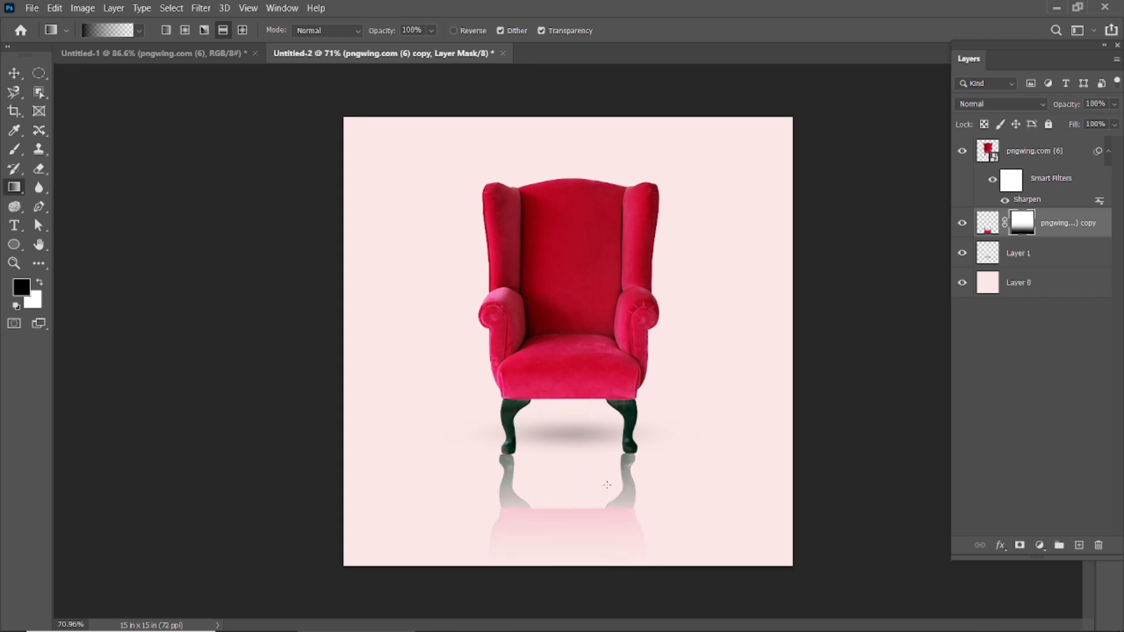
pyautogui.moveTo(586, 586); pyautogui.dragTo(586, 472)
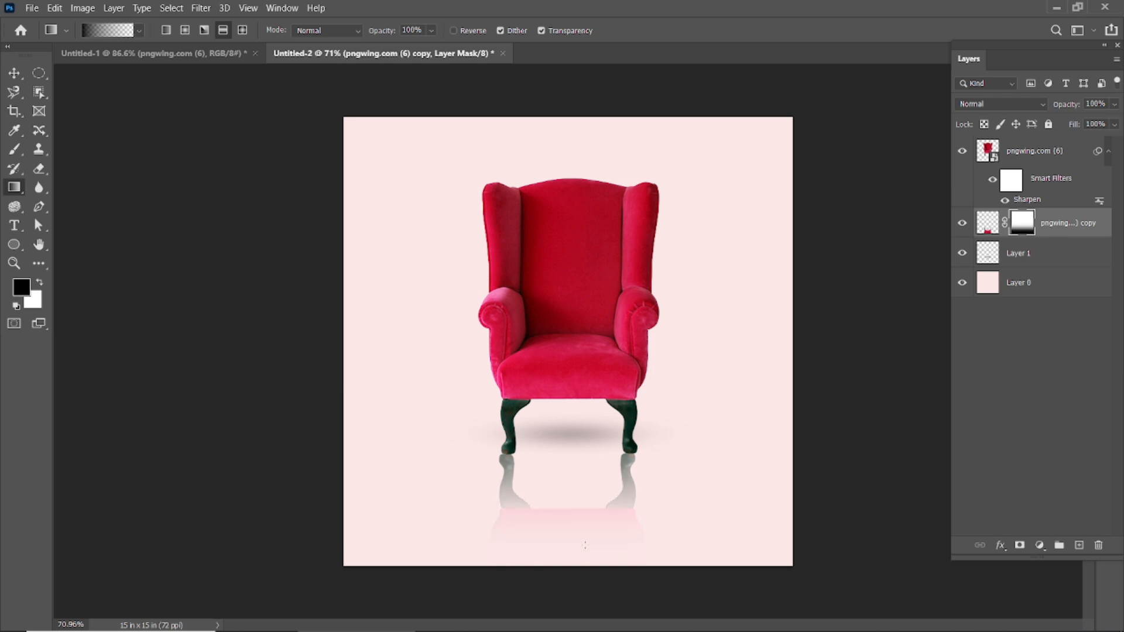
pyautogui.moveTo(578, 576); pyautogui.dragTo(579, 459)
pyautogui.moveTo(580, 541); pyautogui.dragTo(579, 469)
pyautogui.moveTo(576, 552); pyautogui.dragTo(583, 446)
pyautogui.moveTo(567, 523); pyautogui.dragTo(570, 415)
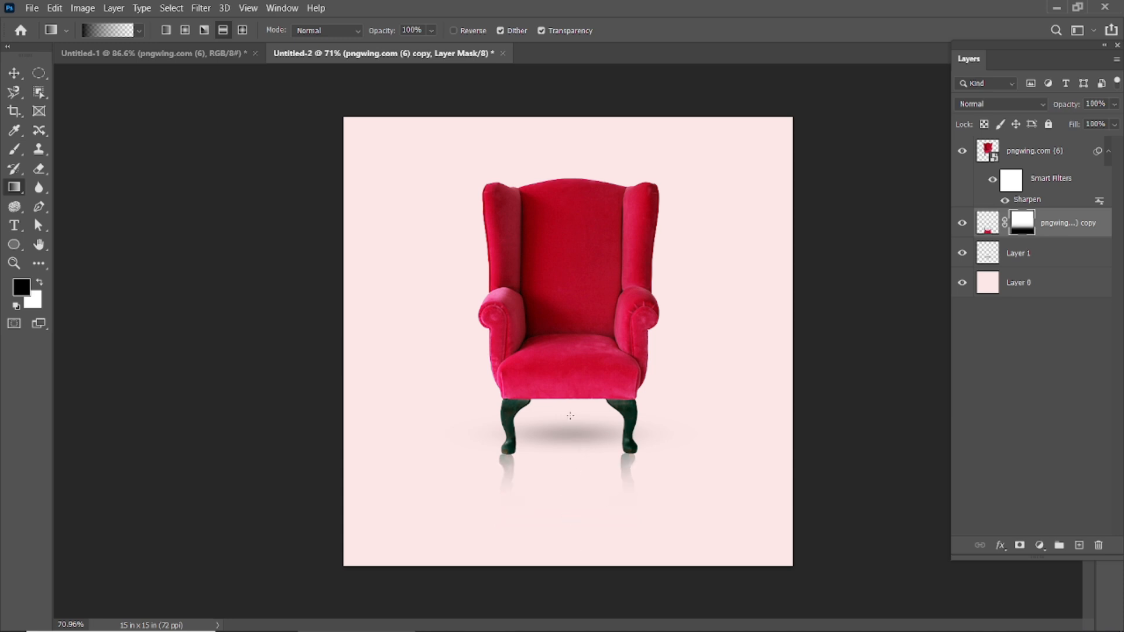
pyautogui.click(14, 72)
pyautogui.click(264, 182)
pyautogui.scroll(-3, 620, 286)
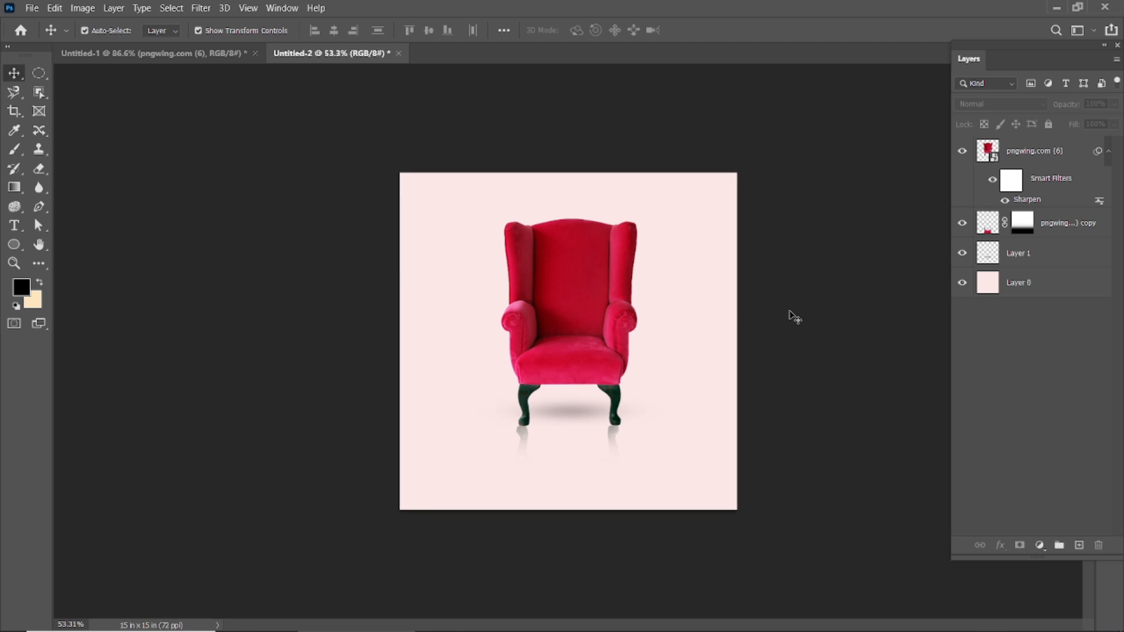
pyautogui.scroll(3, 559, 458)
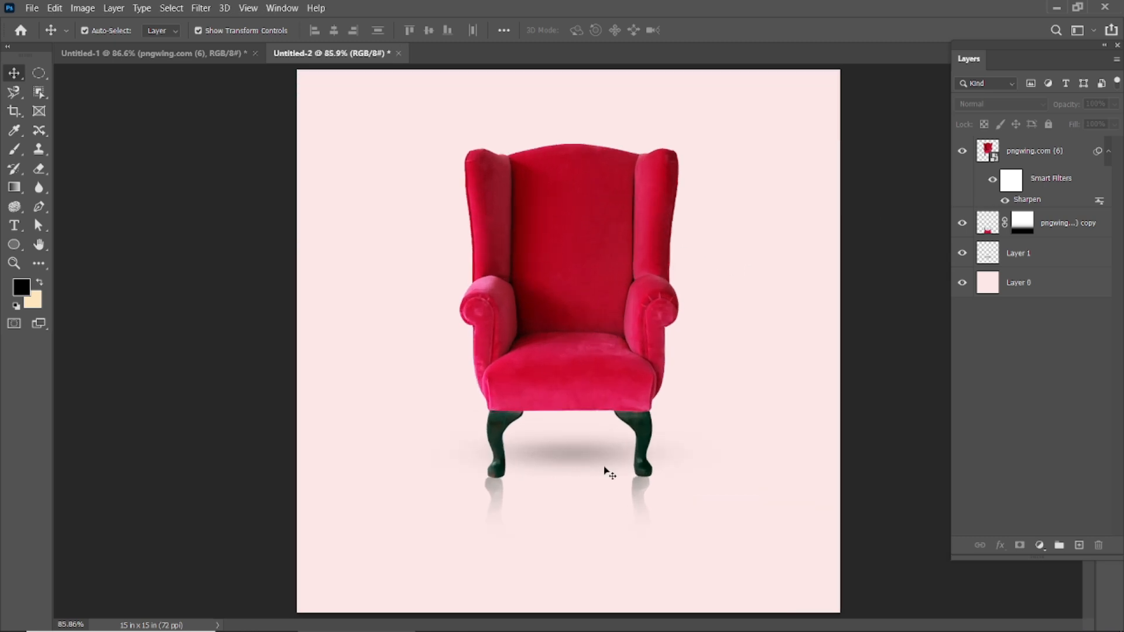
# Toggle the reflection layer's visibility to compare the composition with and without it, then deselect the layer.
pyautogui.click(644, 487)
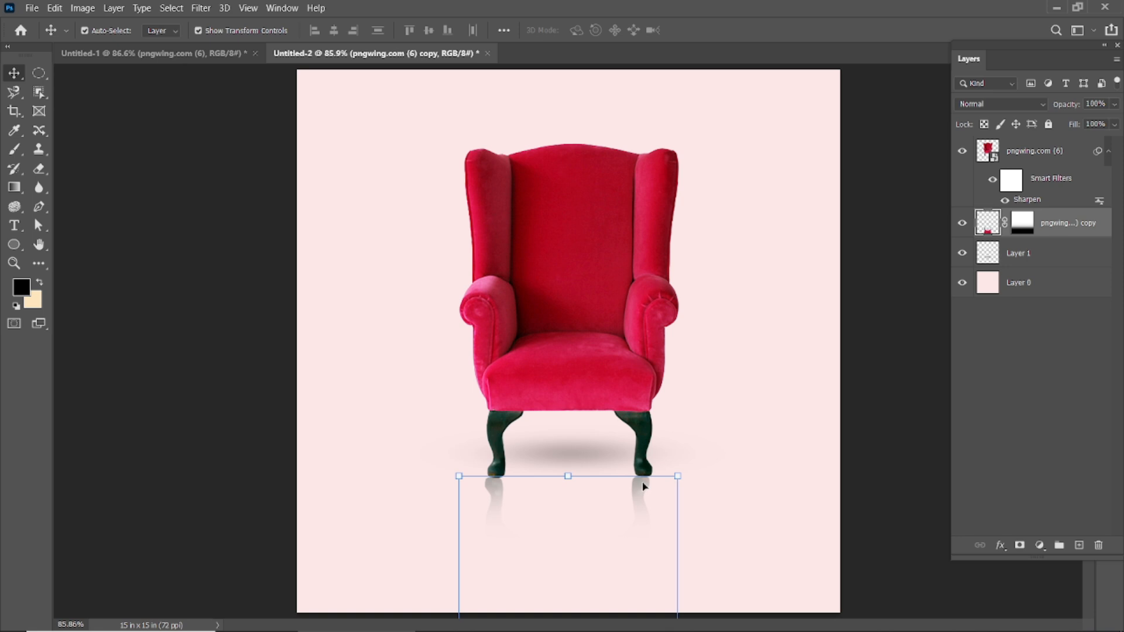
pyautogui.scroll(-2, 643, 484)
pyautogui.click(963, 225)
pyautogui.click(963, 225)
pyautogui.click(963, 225)
pyautogui.click(962, 225)
pyautogui.click(862, 351)
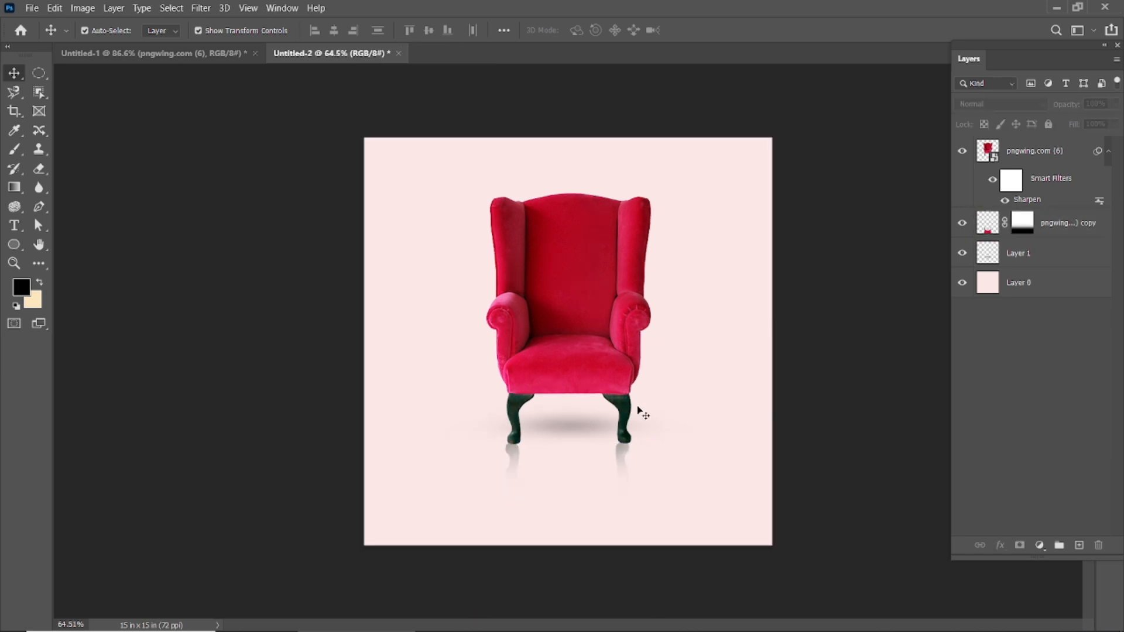
# Lower the armchair reflection layer's opacity to 66% and its fill to 48%, then deselect it.
pyautogui.click(620, 457)
pyautogui.scroll(2, 642, 424)
pyautogui.moveTo(1057, 108); pyautogui.dragTo(1064, 137)
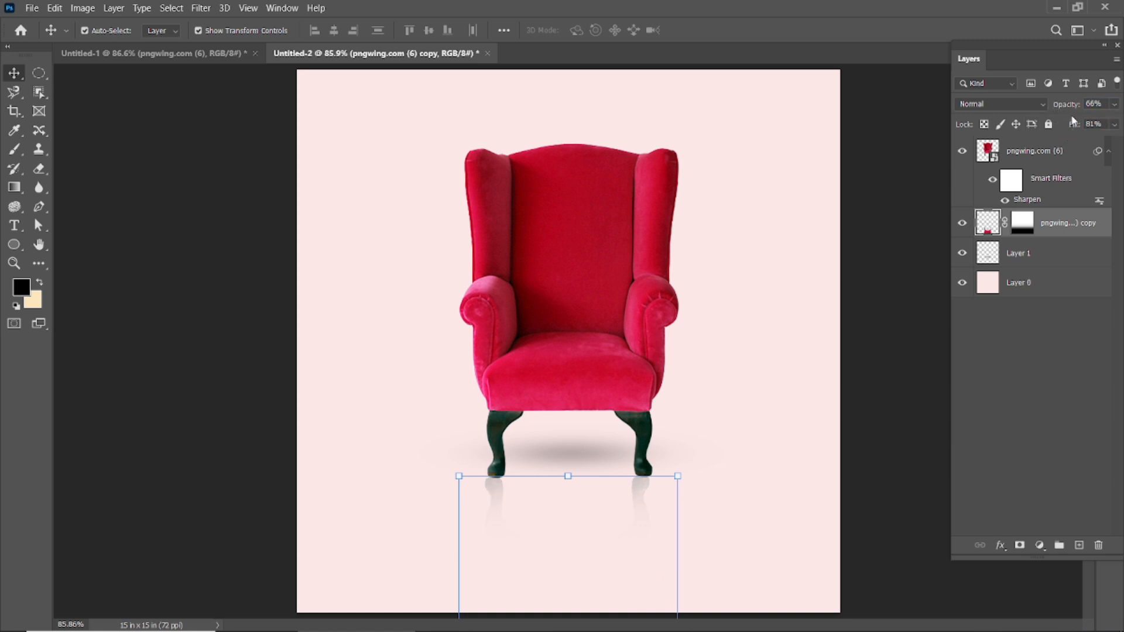
pyautogui.click(908, 311)
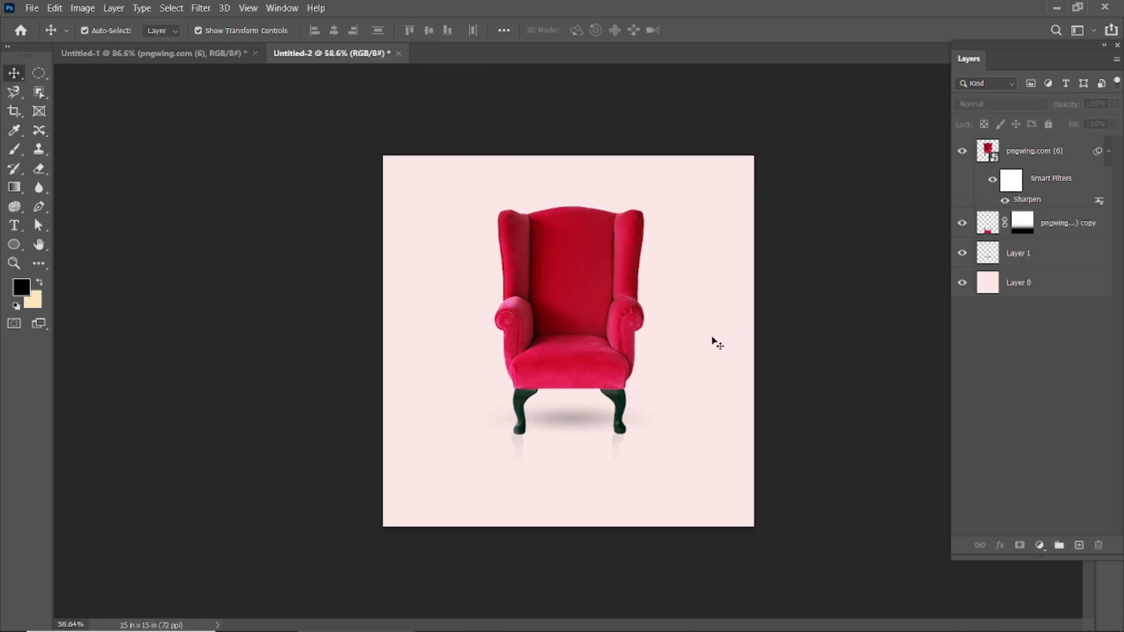
# Nudge the reflection layer slightly upward so the reflected feet meet the chair's feet, then deselect all layers.
pyautogui.scroll(5, 557, 489)
pyautogui.scroll(2, 679, 505)
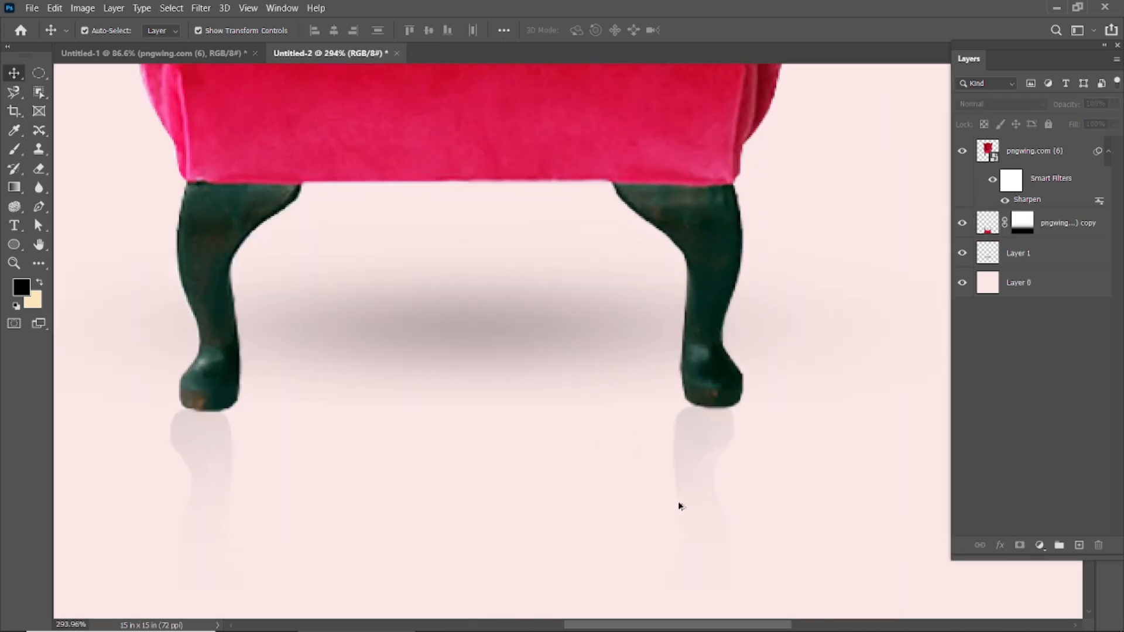
pyautogui.click(700, 457)
pyautogui.press('Up')
pyautogui.press('Up')
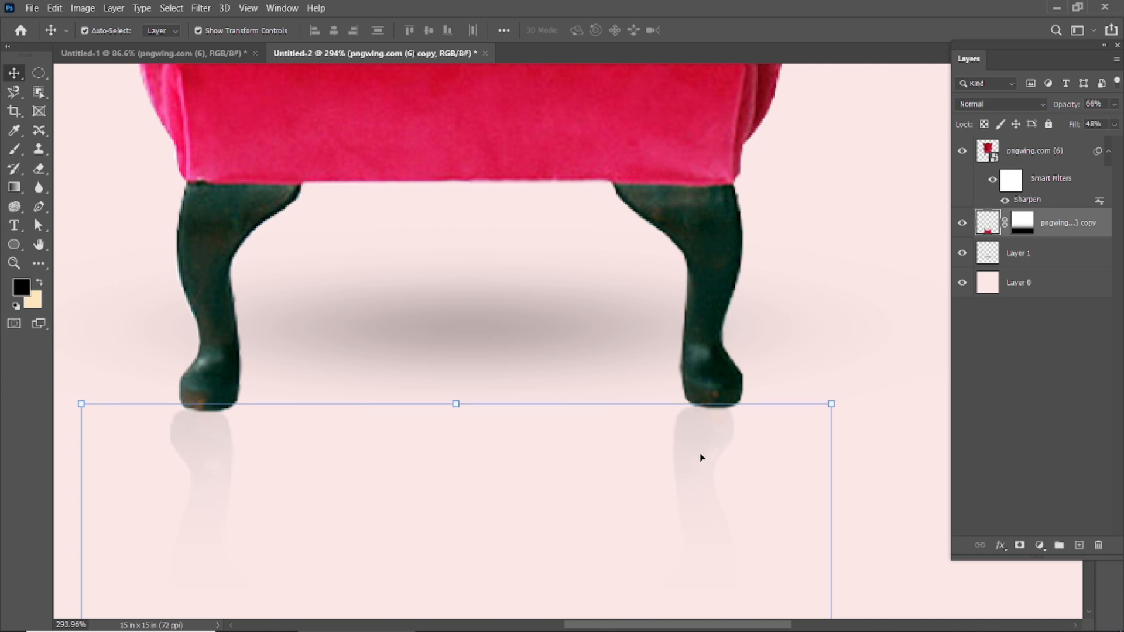
pyautogui.press('Up')
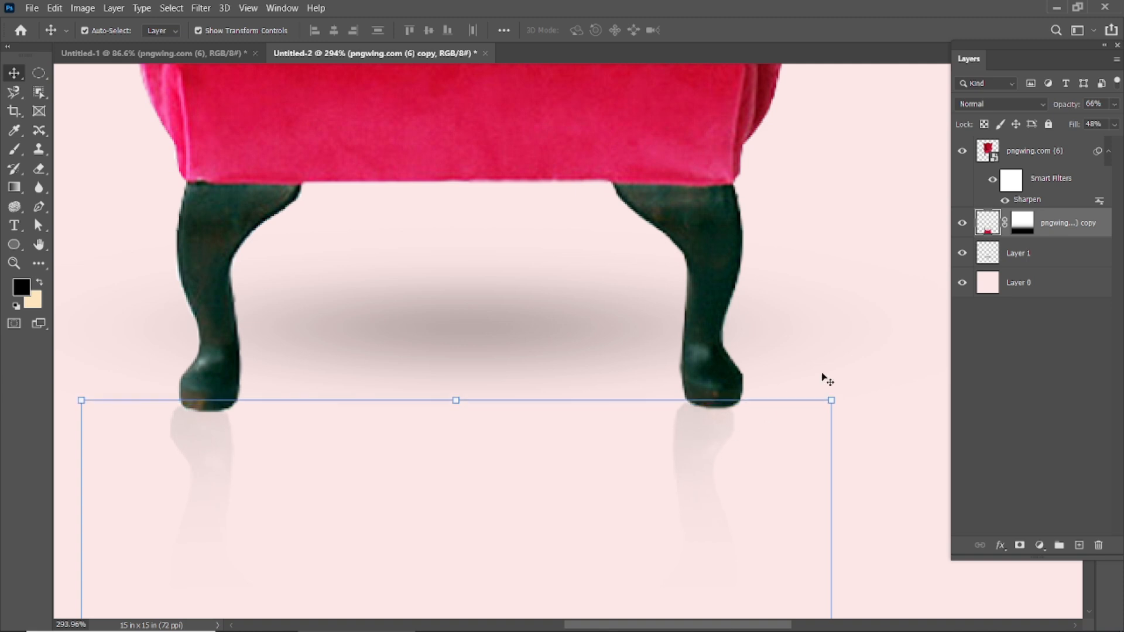
pyautogui.click(832, 359)
pyautogui.hotkey('ctrl', '0')
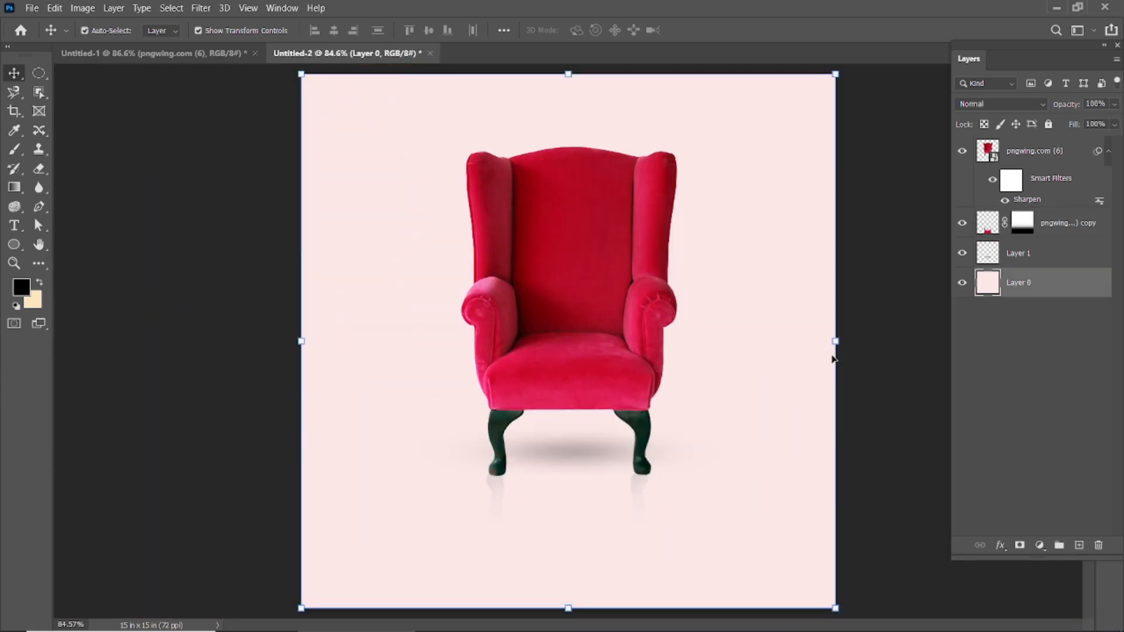
pyautogui.keyDown('ctrl'); pyautogui.click(929, 339); pyautogui.keyUp('ctrl')
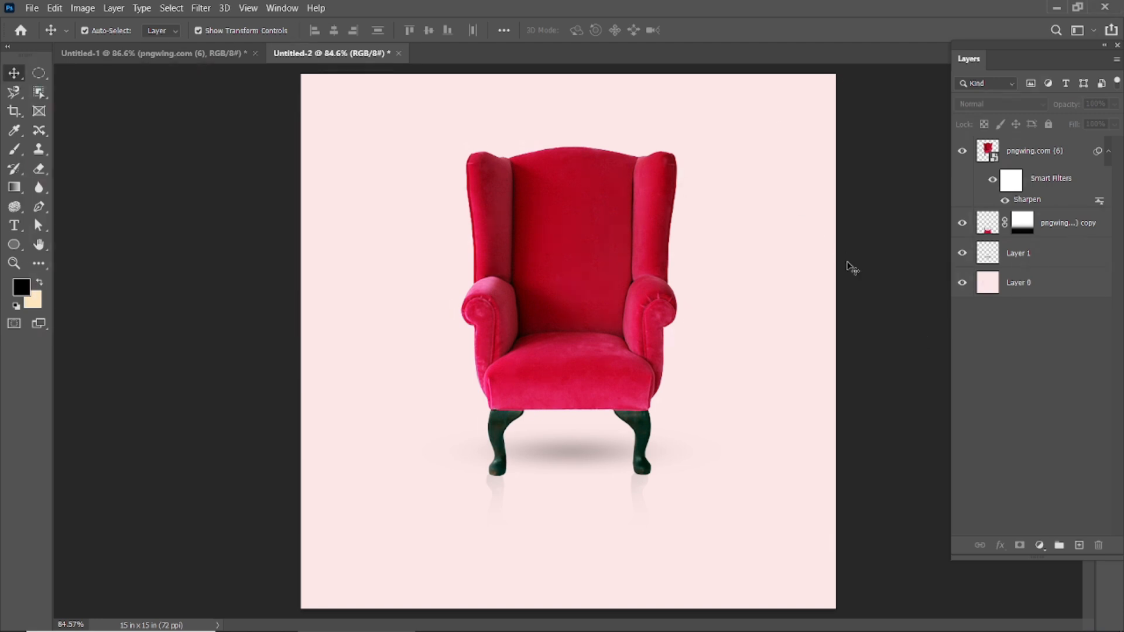
# Add a text layer reading "Contemporary Chair" below the armchair.
pyautogui.click(14, 226)
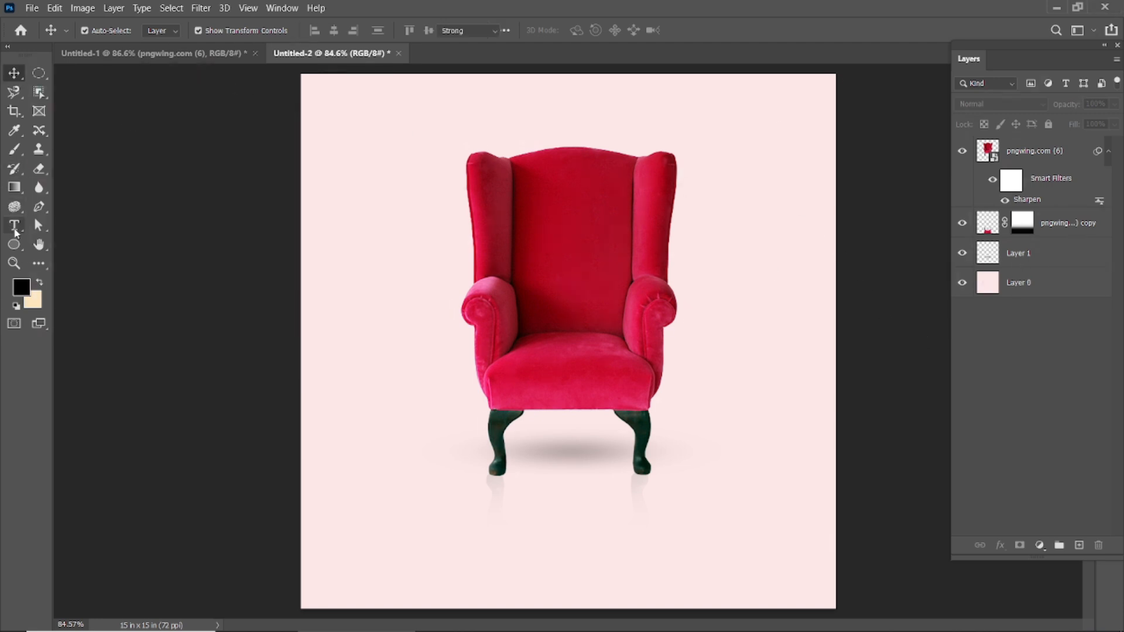
pyautogui.click(470, 502)
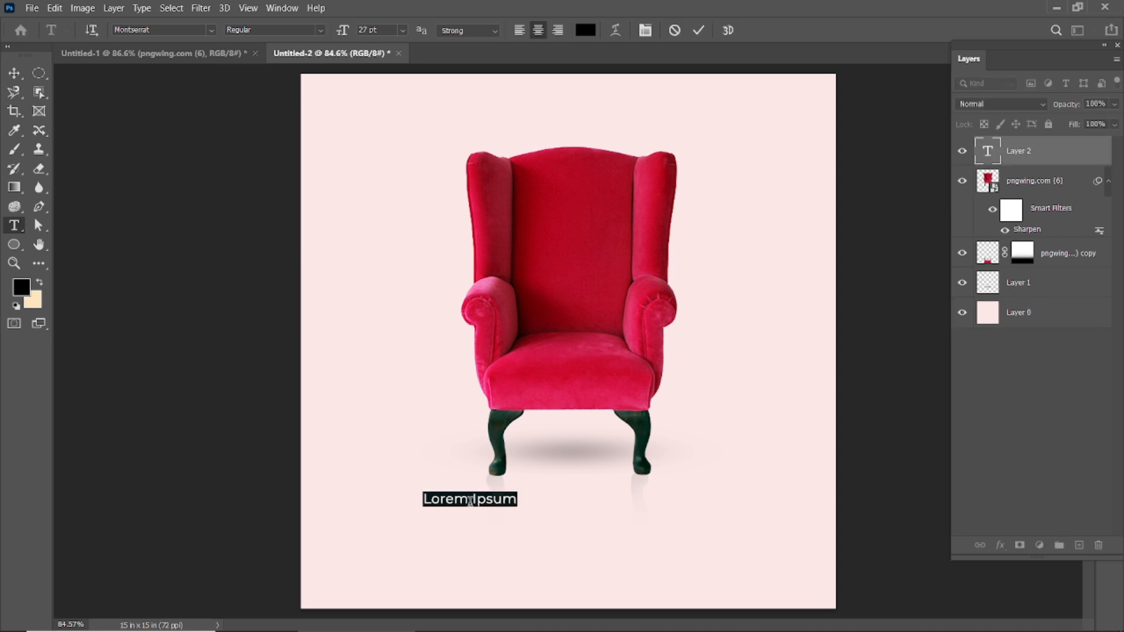
pyautogui.write('Cont')
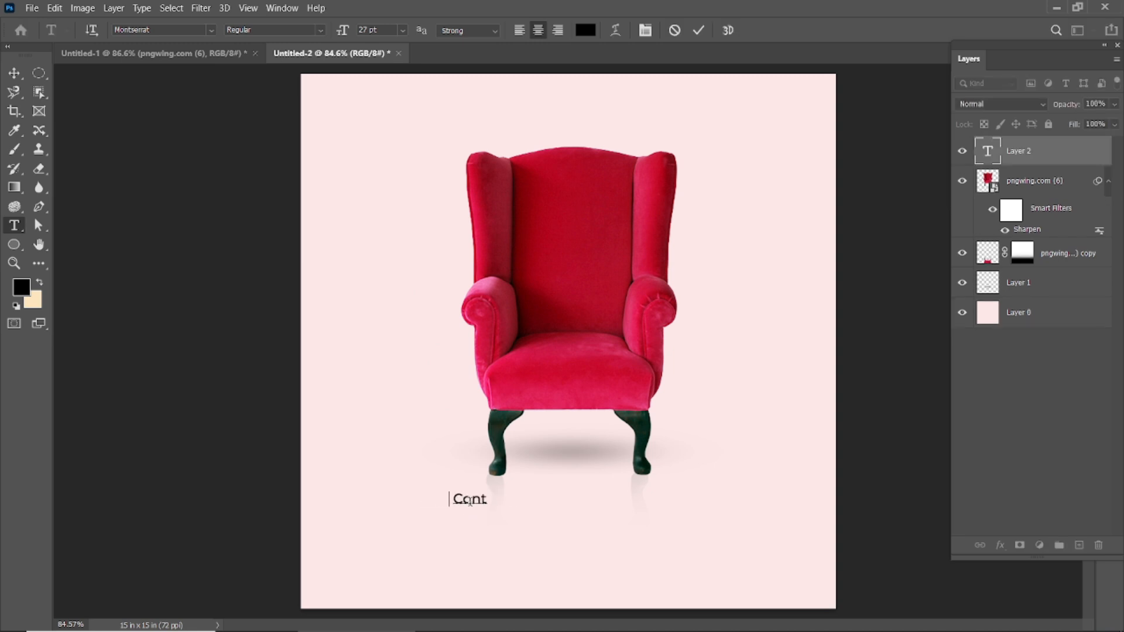
pyautogui.write('emporar')
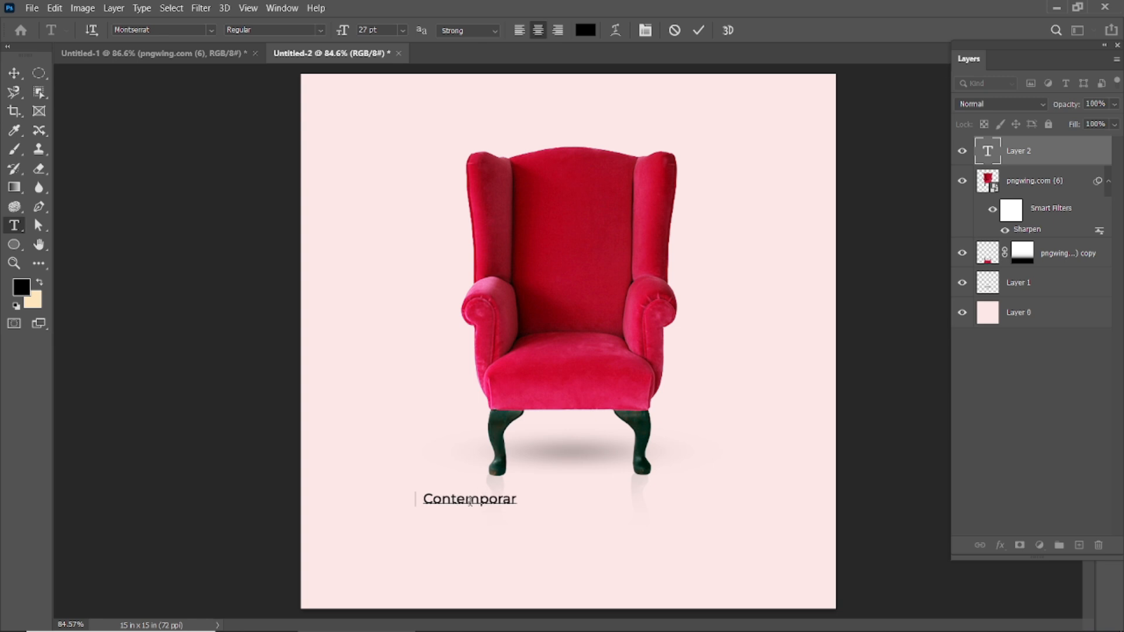
pyautogui.write('y Chair')
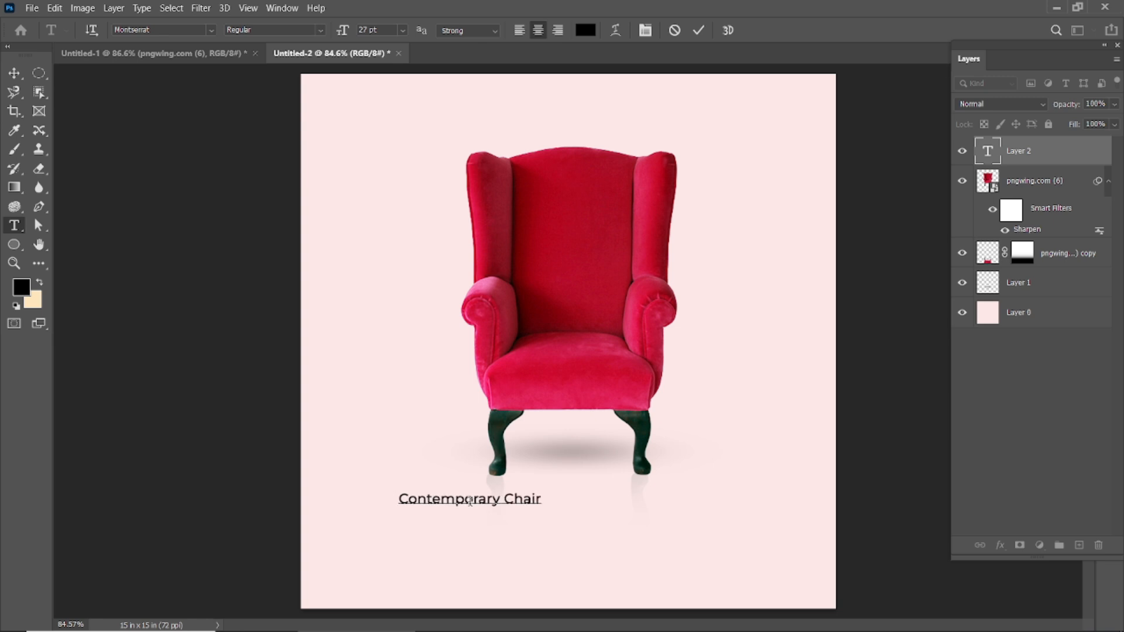
pyautogui.click(698, 30)
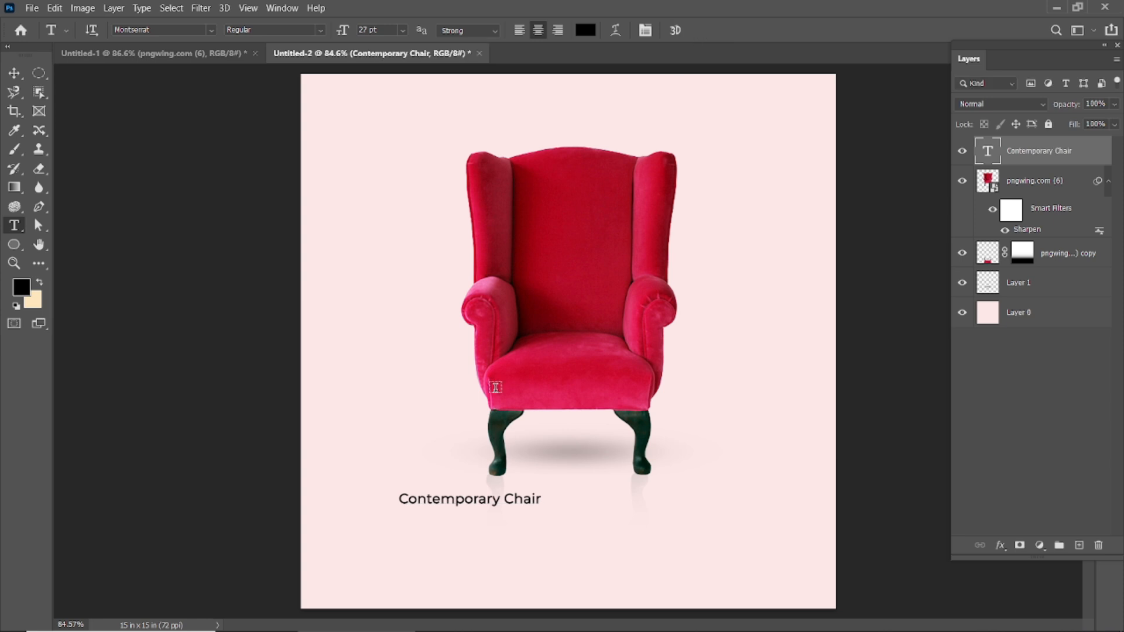
# Move the "Contemporary Chair" text to the horizontal center beneath the armchair and set its size to 46 pt.
pyautogui.click(14, 75)
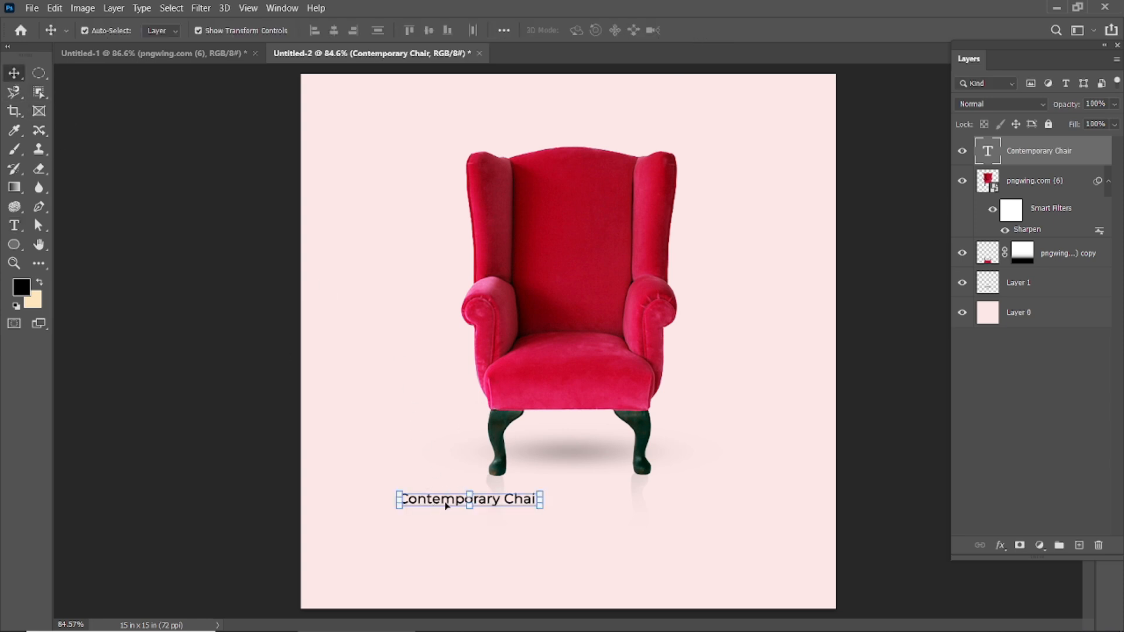
pyautogui.moveTo(448, 501); pyautogui.dragTo(546, 518)
pyautogui.doubleClick(545, 518)
pyautogui.moveTo(341, 33); pyautogui.dragTo(353, 34)
# Set the title text in the Signatria Regular font and color it dark gray 5c5c5c.
pyautogui.click(194, 32)
pyautogui.write('sig')
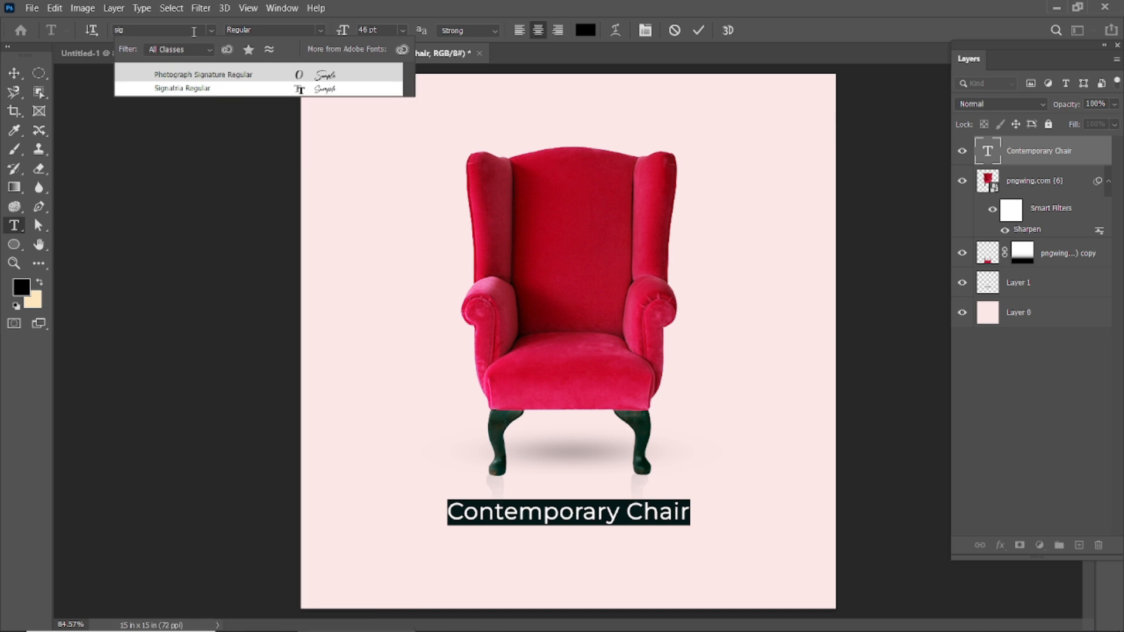
pyautogui.click(193, 92)
pyautogui.click(587, 34)
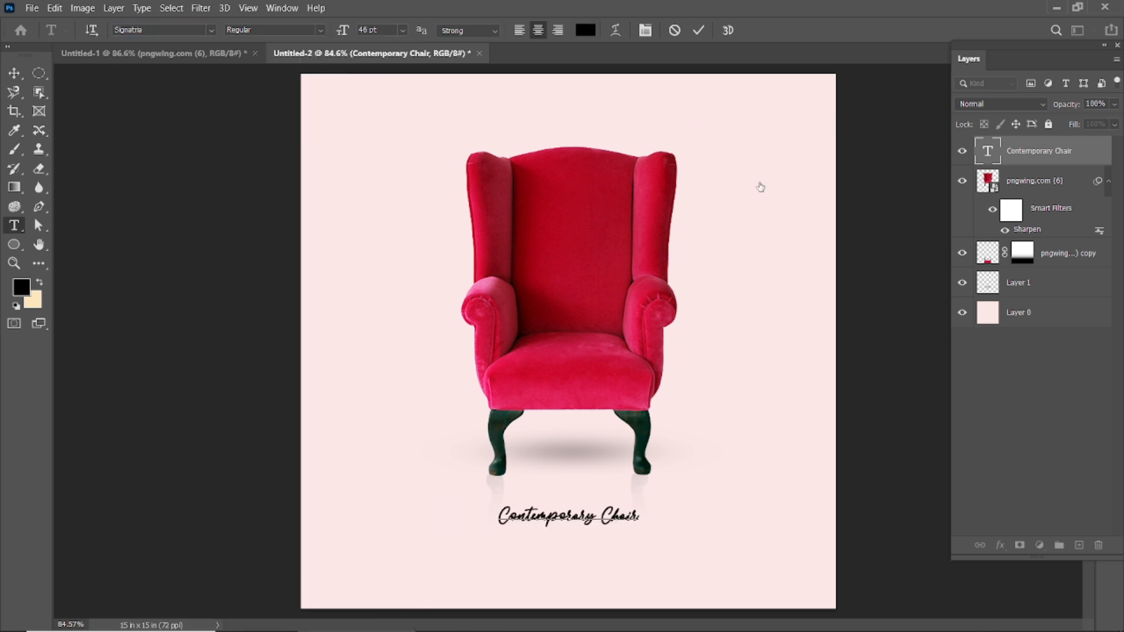
pyautogui.moveTo(753, 462)
pyautogui.mouseDown()
pyautogui.moveTo(732, 469)
pyautogui.moveTo(733, 488)
pyautogui.mouseUp()
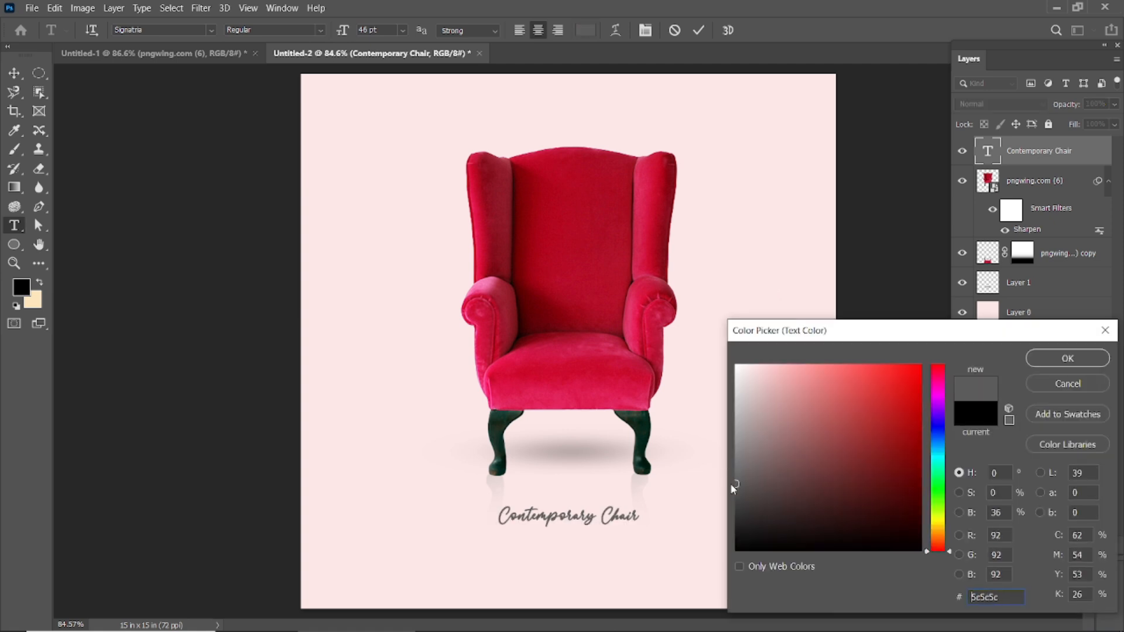
pyautogui.click(1029, 363)
pyautogui.click(695, 31)
pyautogui.press('v')
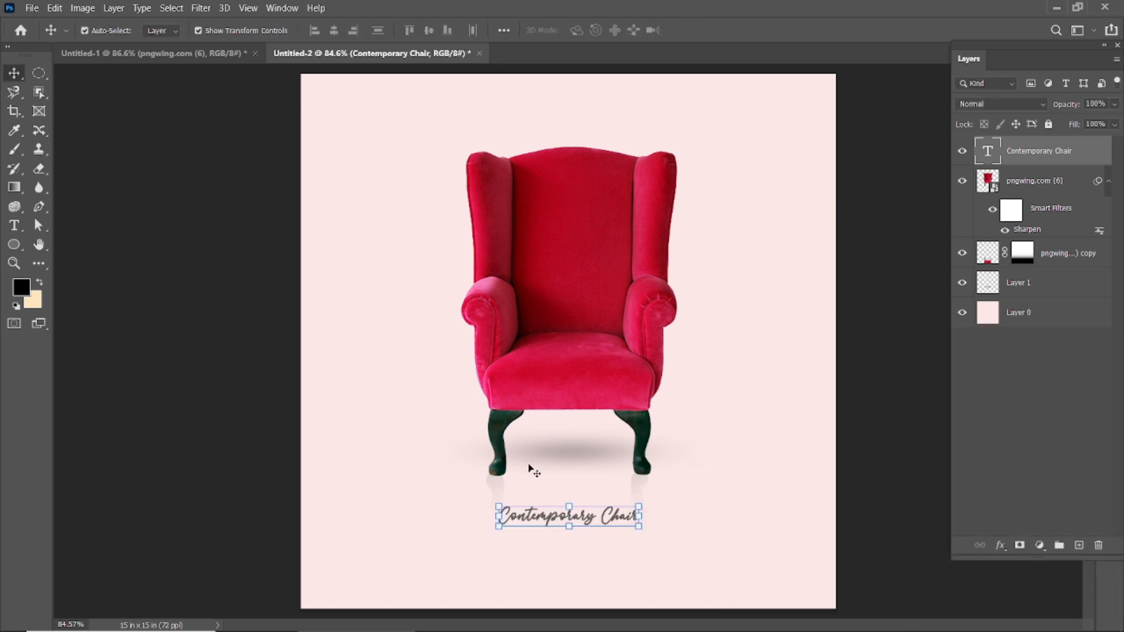
# Enlarge the "Contemporary Chair" title to 86 pt and deselect it.
pyautogui.doubleClick(541, 516)
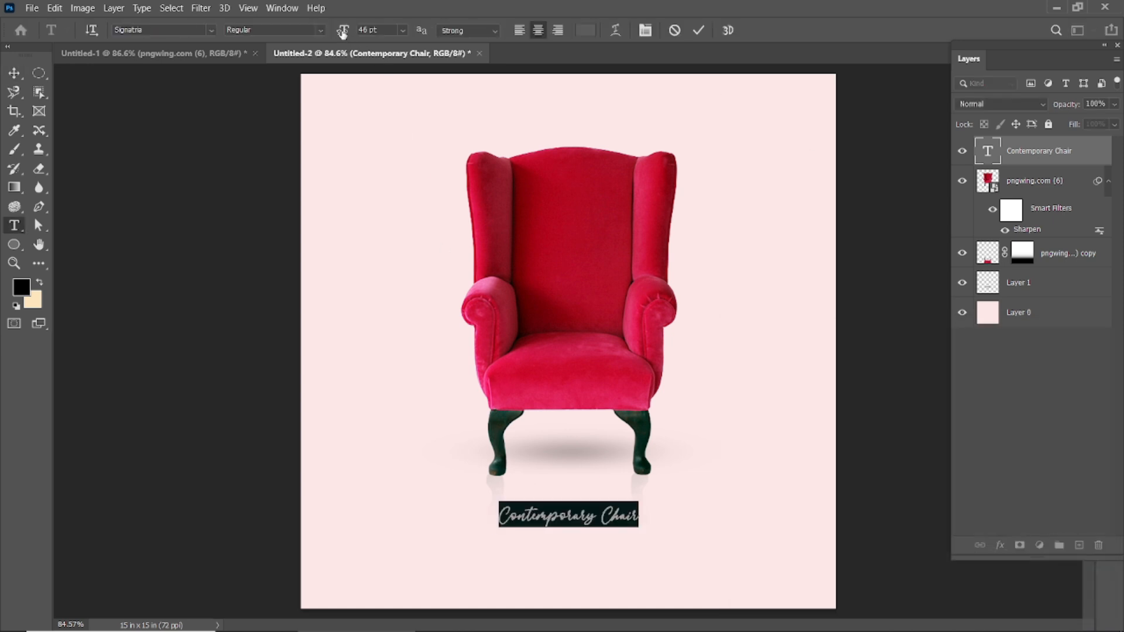
pyautogui.moveTo(343, 34); pyautogui.dragTo(371, 38)
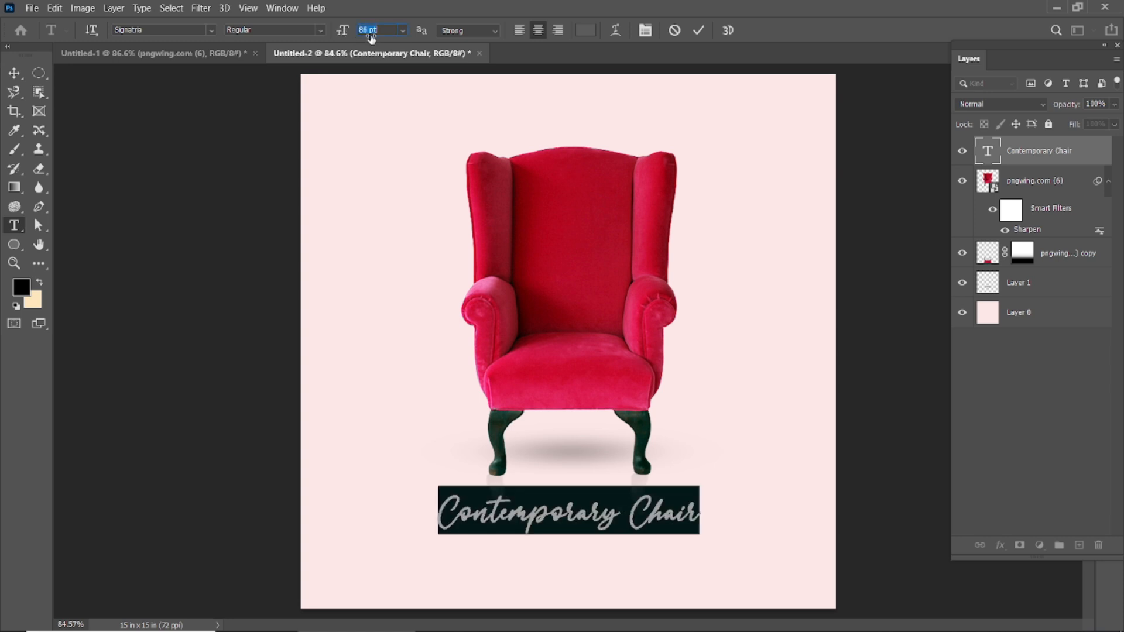
pyautogui.click(697, 30)
pyautogui.press('v')
pyautogui.click(864, 276)
pyautogui.scroll(-3, 539, 474)
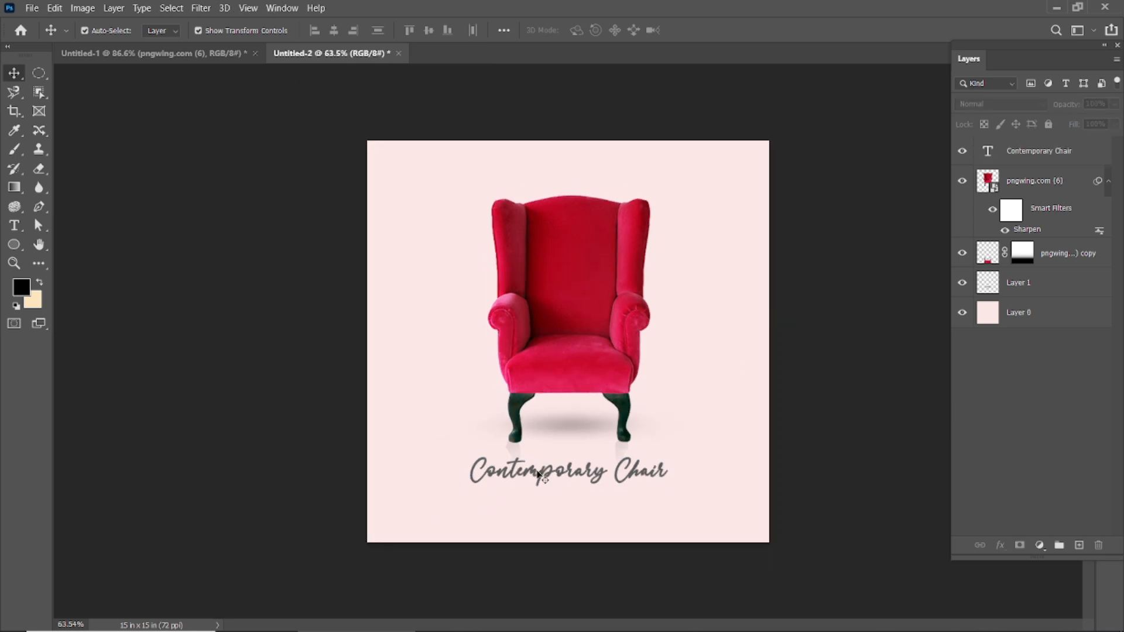
# Duplicate the "Contemporary Chair" title and place the copy directly beneath the original.
pyautogui.scroll(3, 546, 514)
pyautogui.click(545, 515)
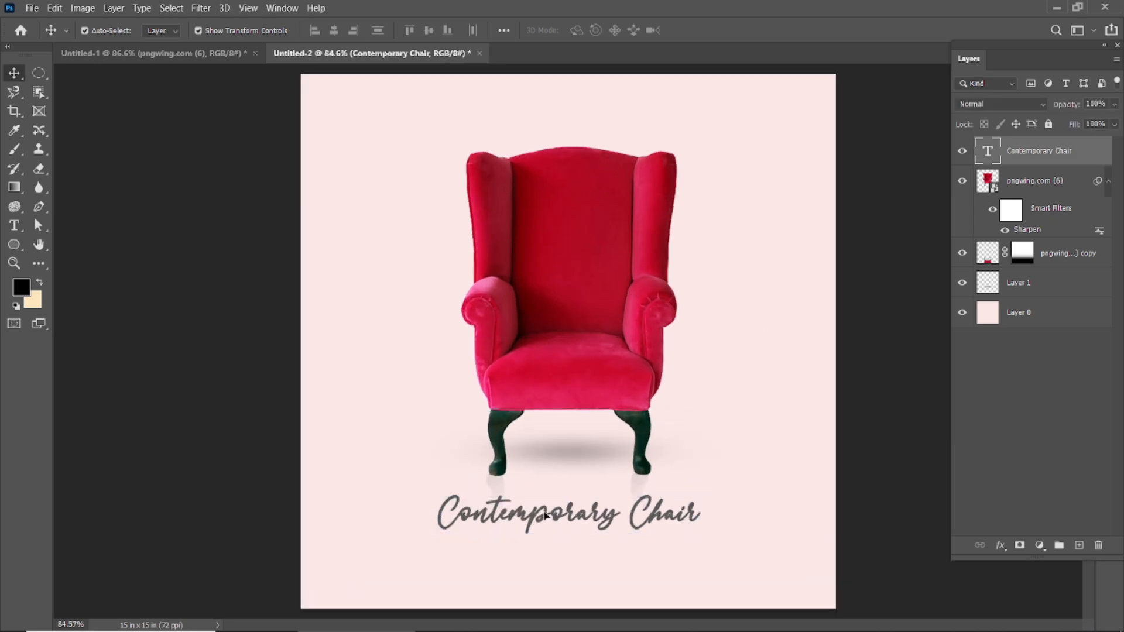
pyautogui.moveTo(544, 517); pyautogui.dragTo(546, 560)
# Set the duplicated title line in Montserrat Regular at 29 pt.
pyautogui.doubleClick(546, 554)
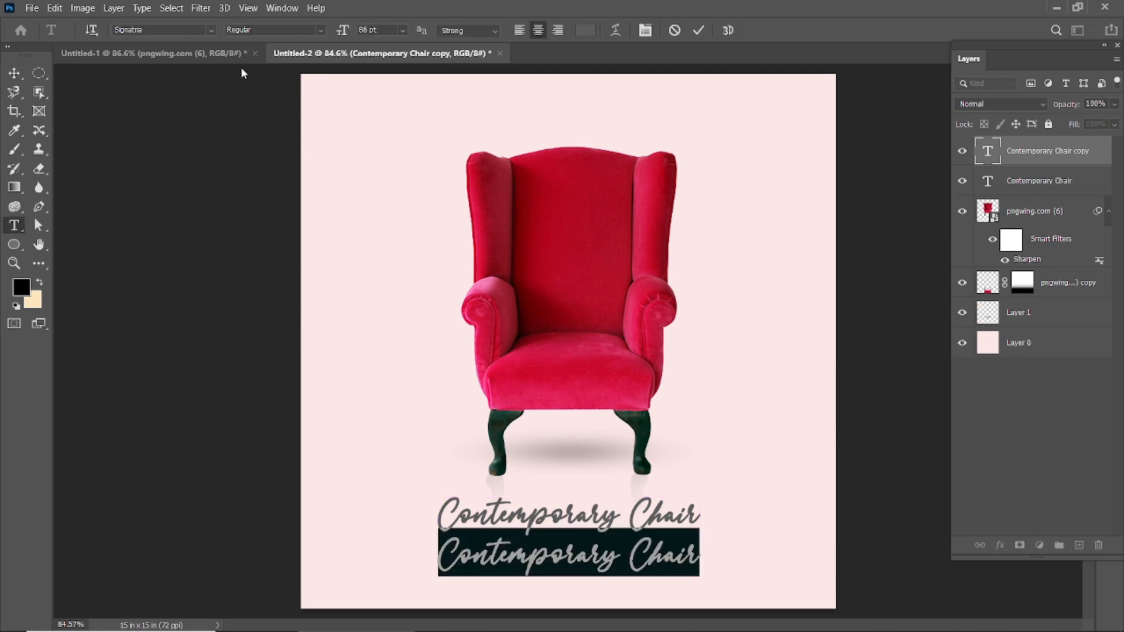
pyautogui.click(182, 27)
pyautogui.write('mont')
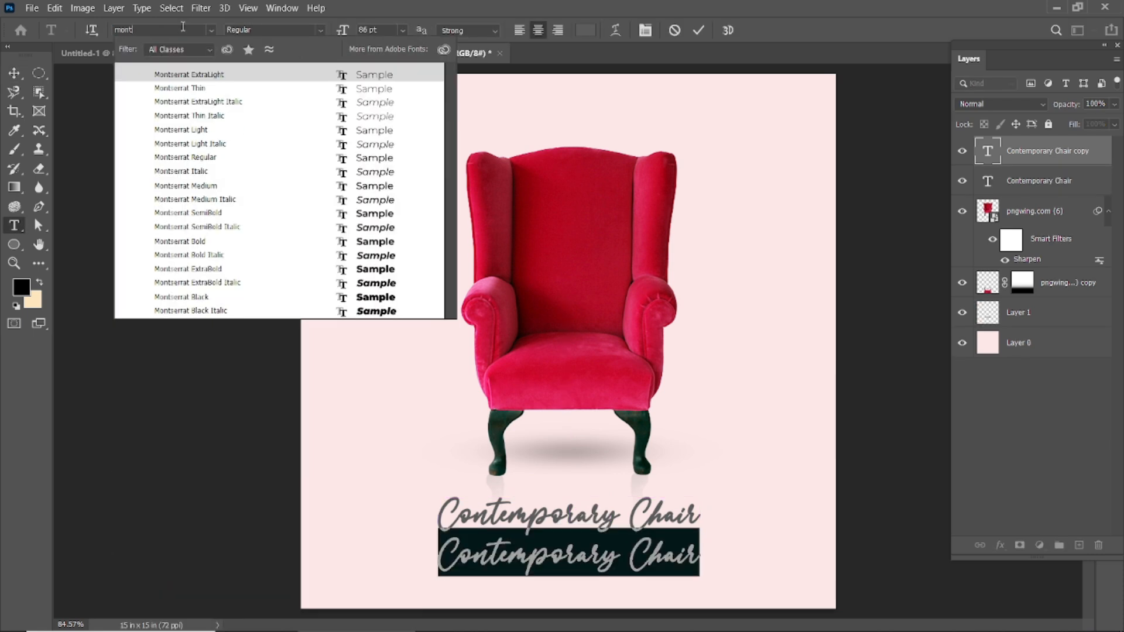
pyautogui.write('se')
pyautogui.click(216, 159)
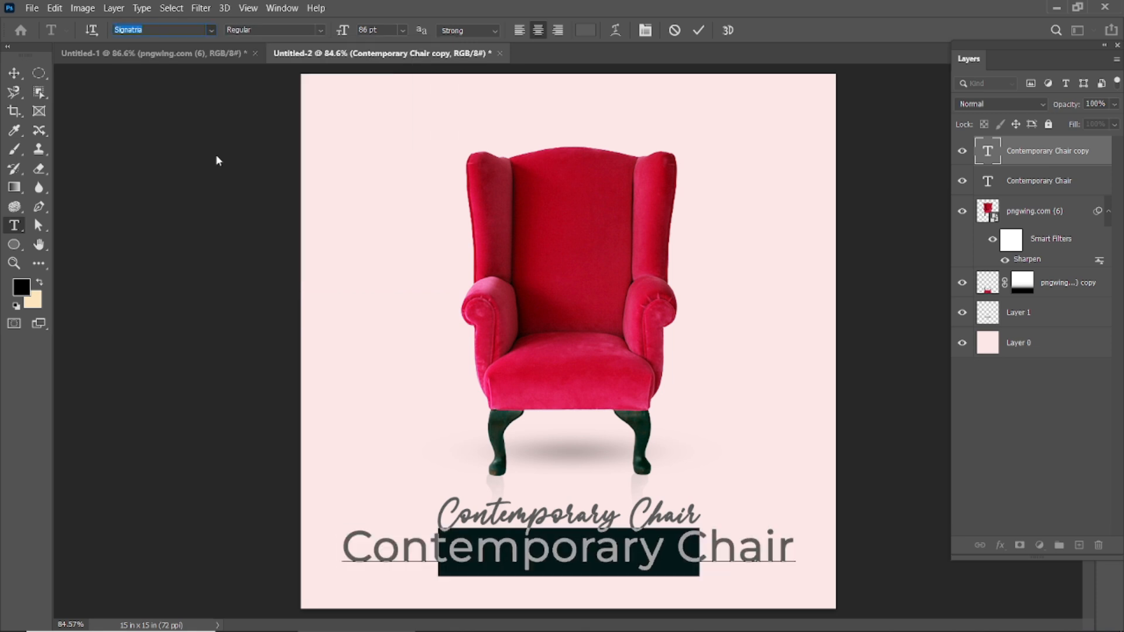
pyautogui.moveTo(343, 31); pyautogui.dragTo(301, 53)
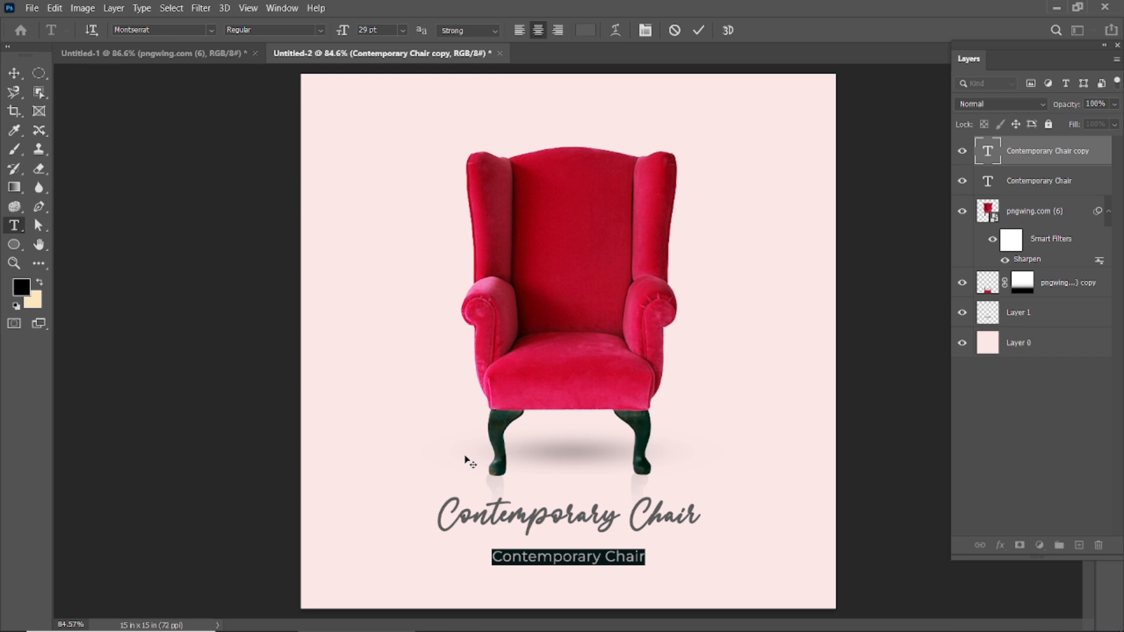
# Replace the duplicated line's text with "WITH MORDERN CURVED ARMS".
pyautogui.write('WIT')
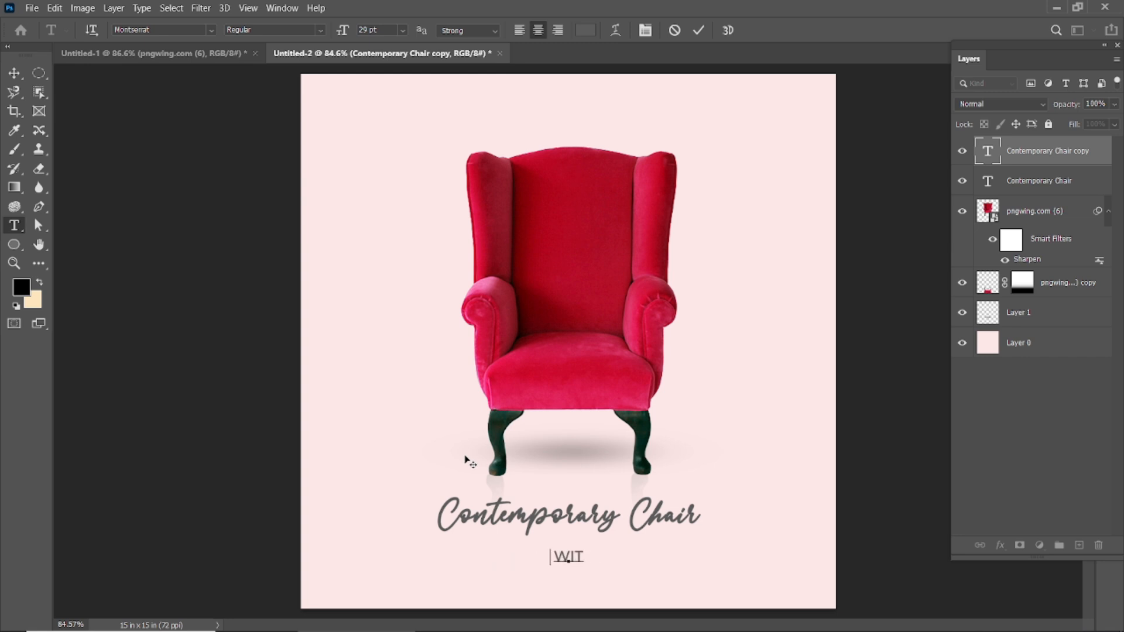
pyautogui.write('H MORDERN CUR')
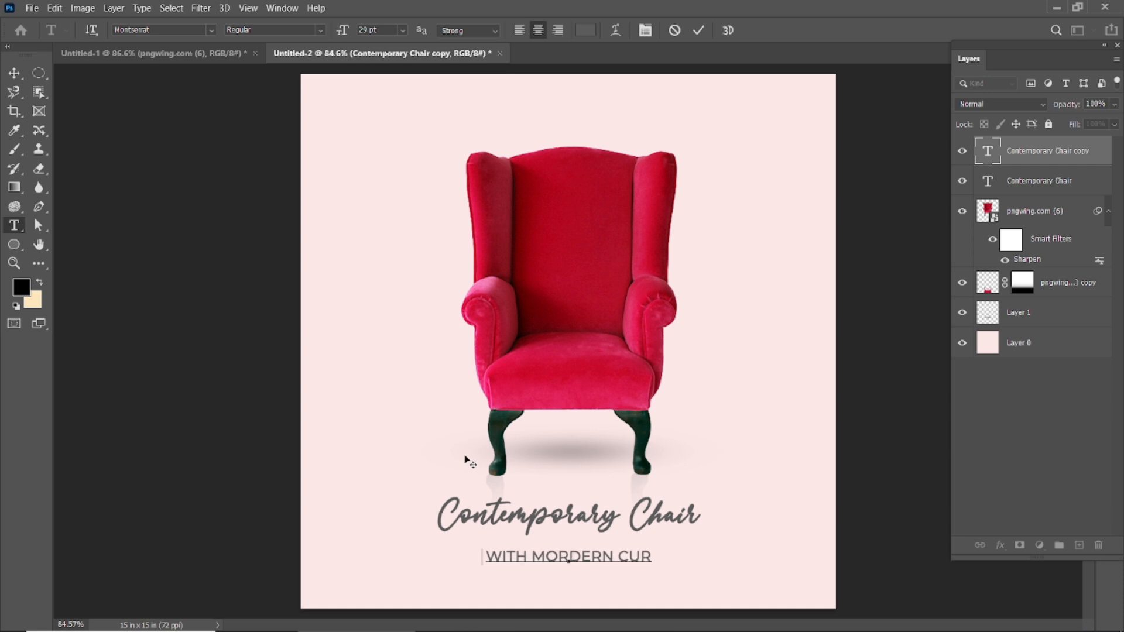
pyautogui.write('VED AR')
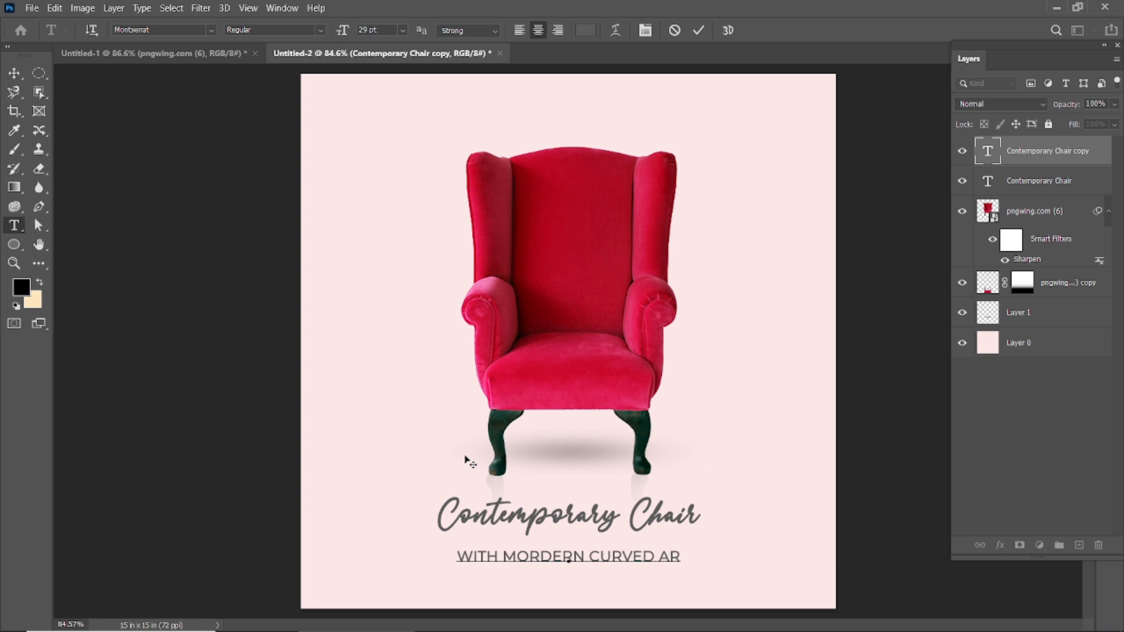
pyautogui.write('MS')
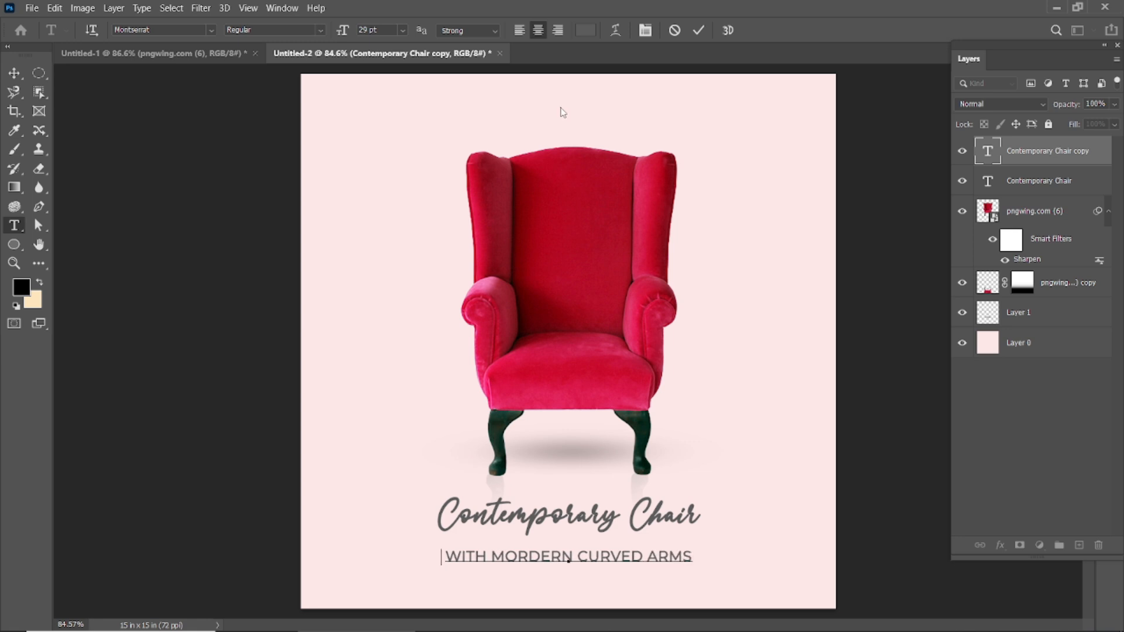
pyautogui.click(700, 30)
pyautogui.press('v')
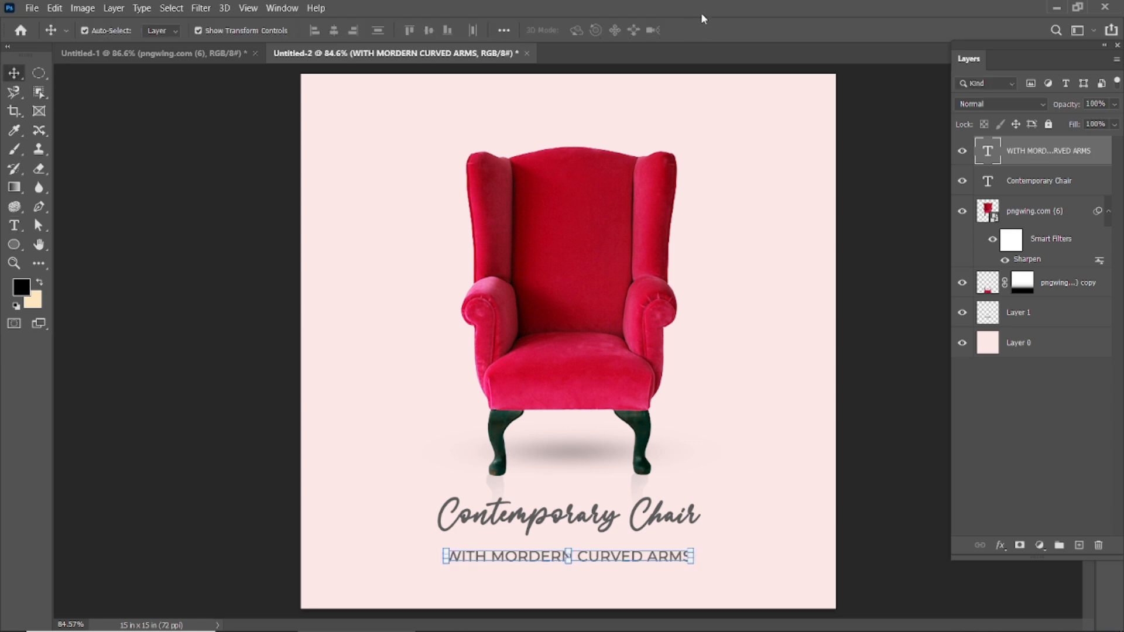
# Set the "WITH MORDERN CURVED ARMS" subtitle to 26 pt and recolor it dark red 770203, sampled from the armchair.
pyautogui.doubleClick(519, 559)
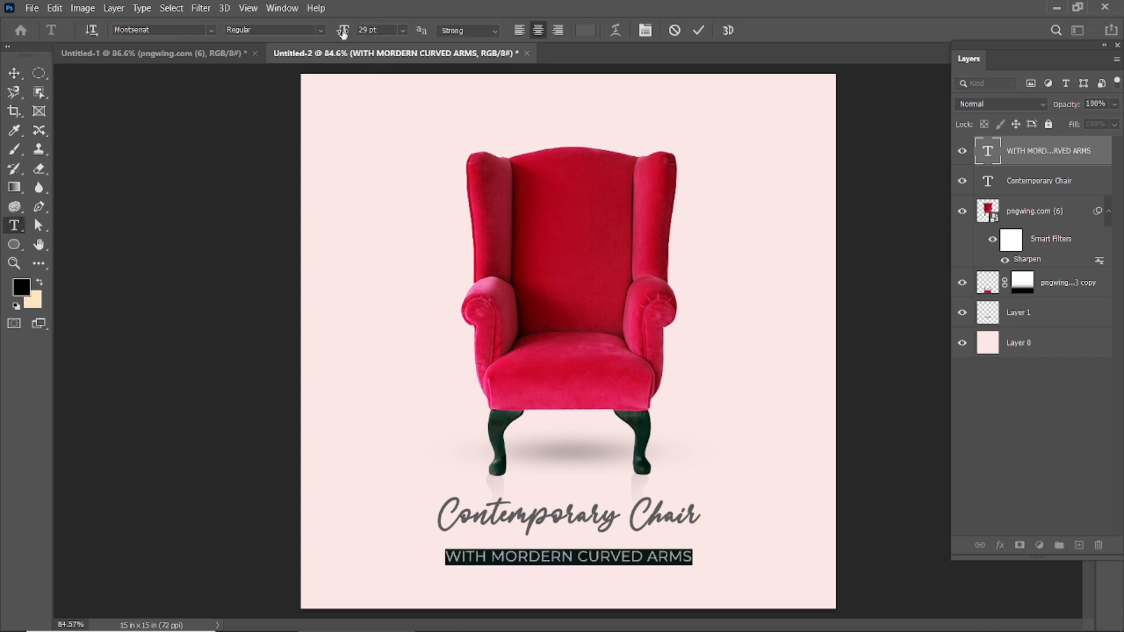
pyautogui.moveTo(342, 32); pyautogui.dragTo(341, 34)
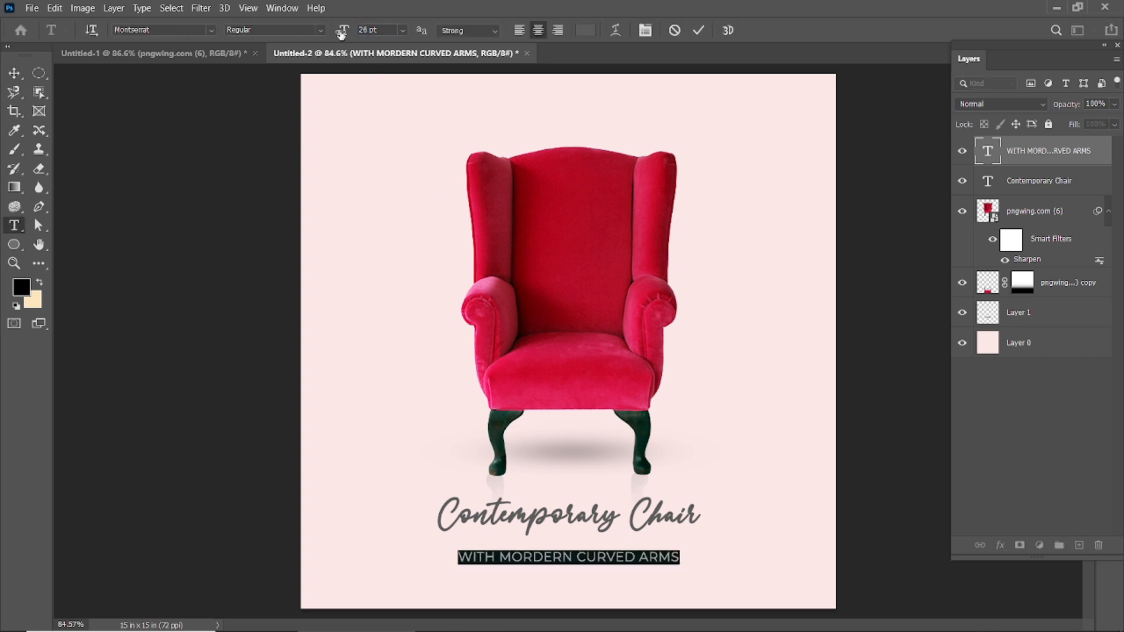
pyautogui.click(585, 31)
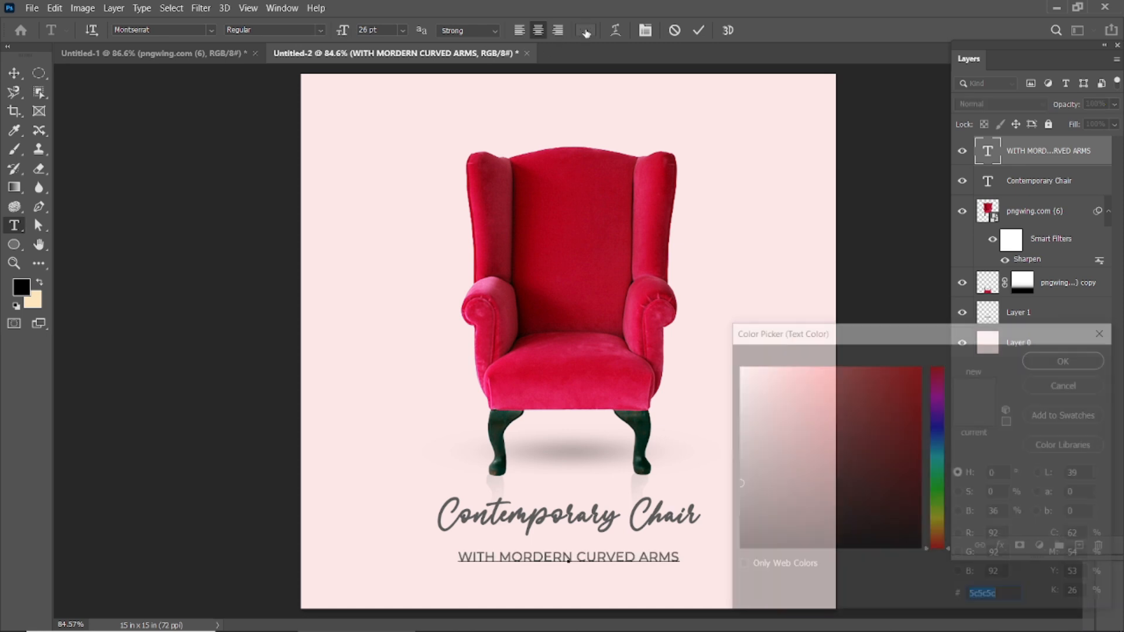
pyautogui.click(516, 194)
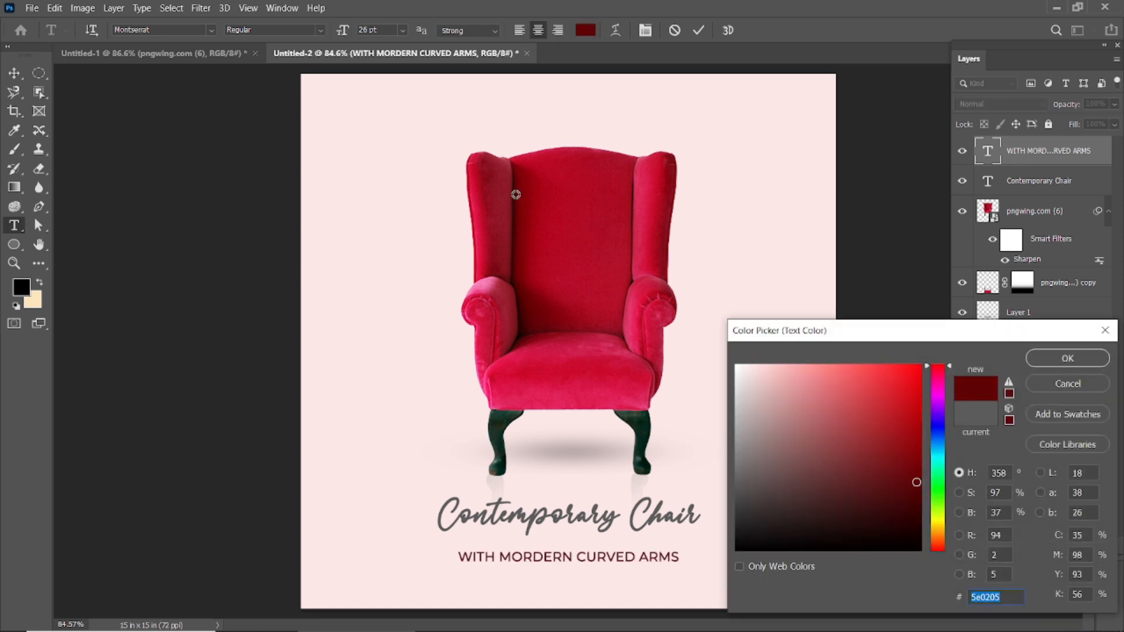
pyautogui.click(519, 194)
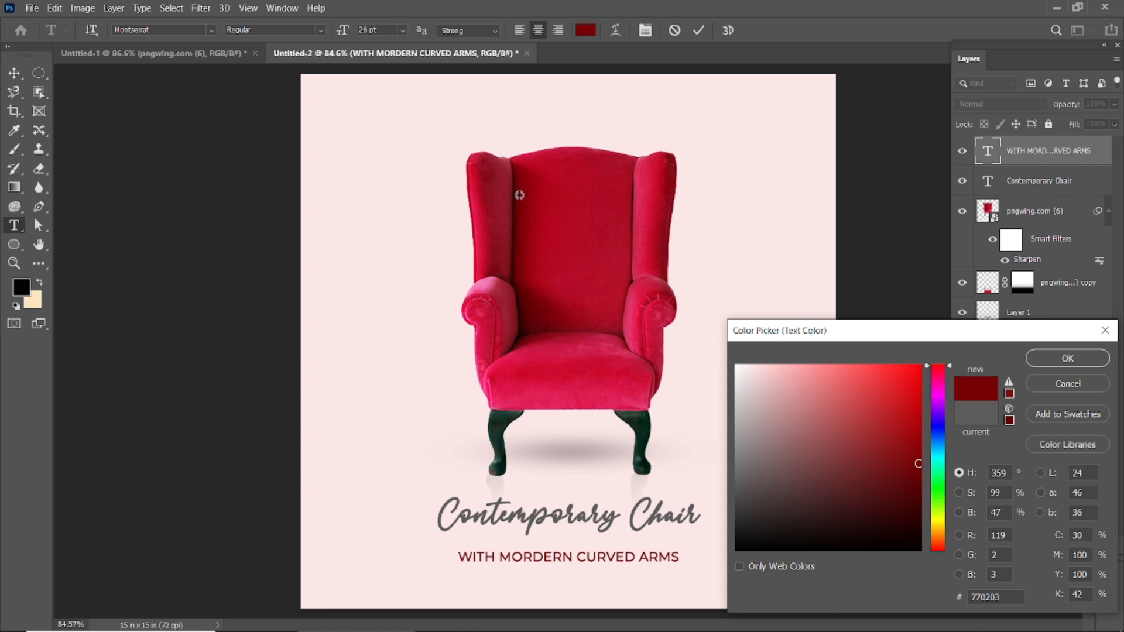
pyautogui.press('Return')
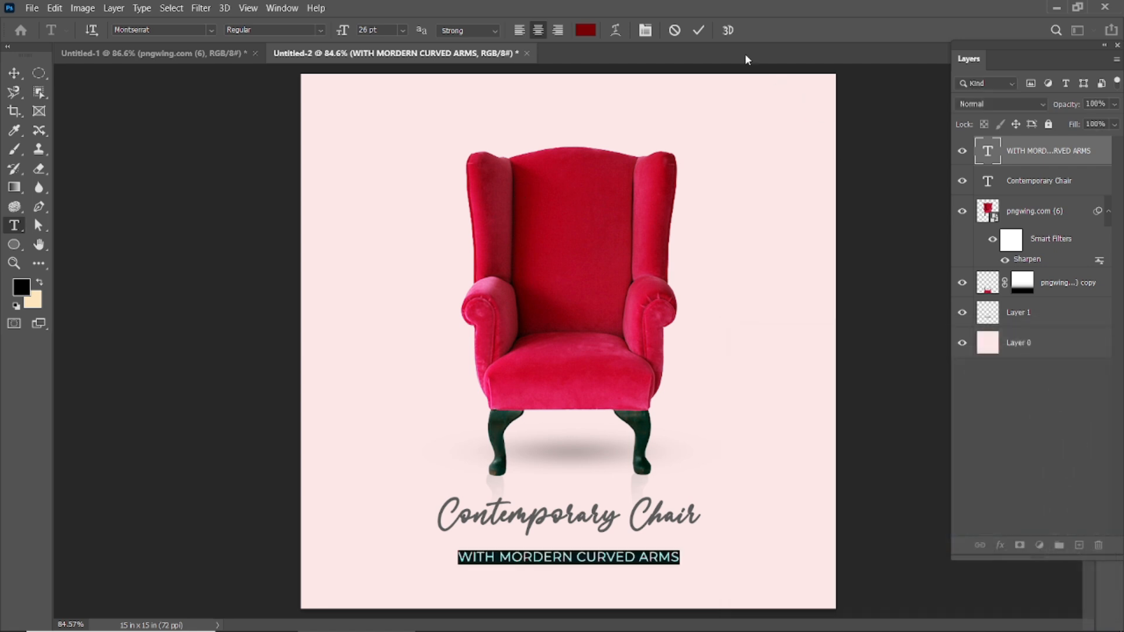
pyautogui.click(698, 30)
pyautogui.press('v')
pyautogui.click(924, 368)
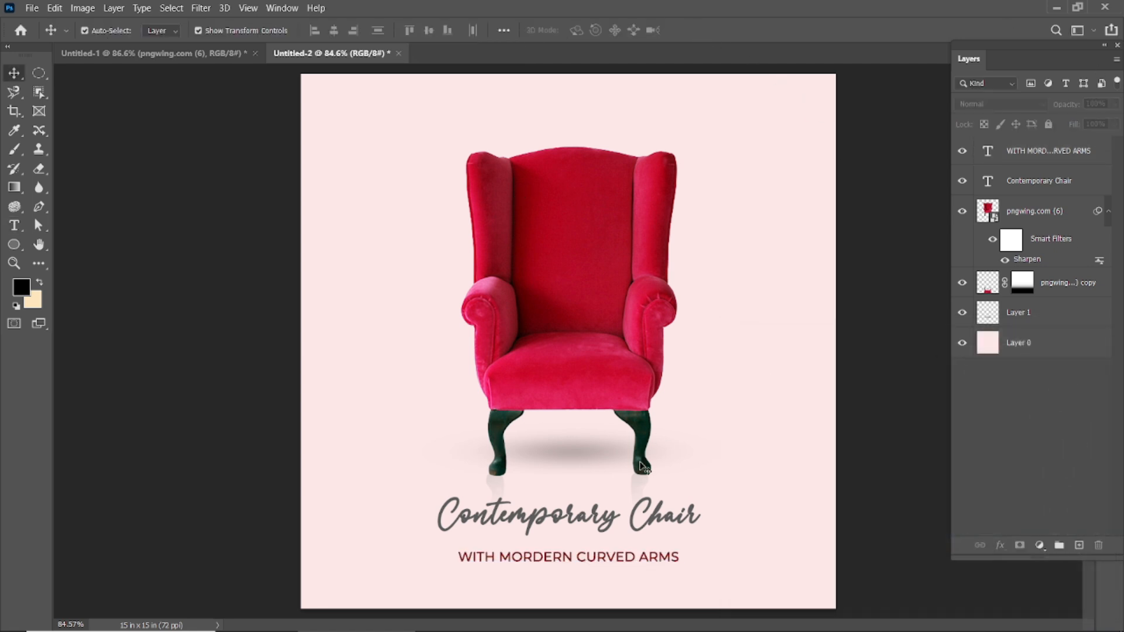
# Move the dark red subtitle up slightly so it sits closer beneath the "Contemporary Chair" title, and deselect it.
pyautogui.click(581, 564)
pyautogui.keyDown('shift'); pyautogui.click(381, 535); pyautogui.keyUp('shift')
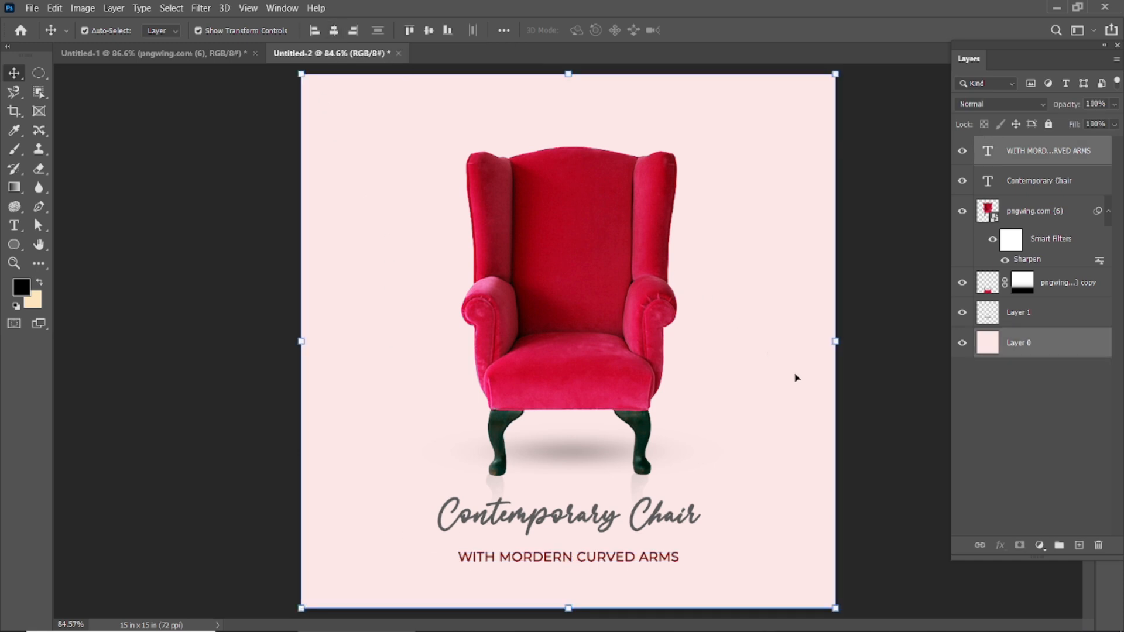
pyautogui.click(897, 430)
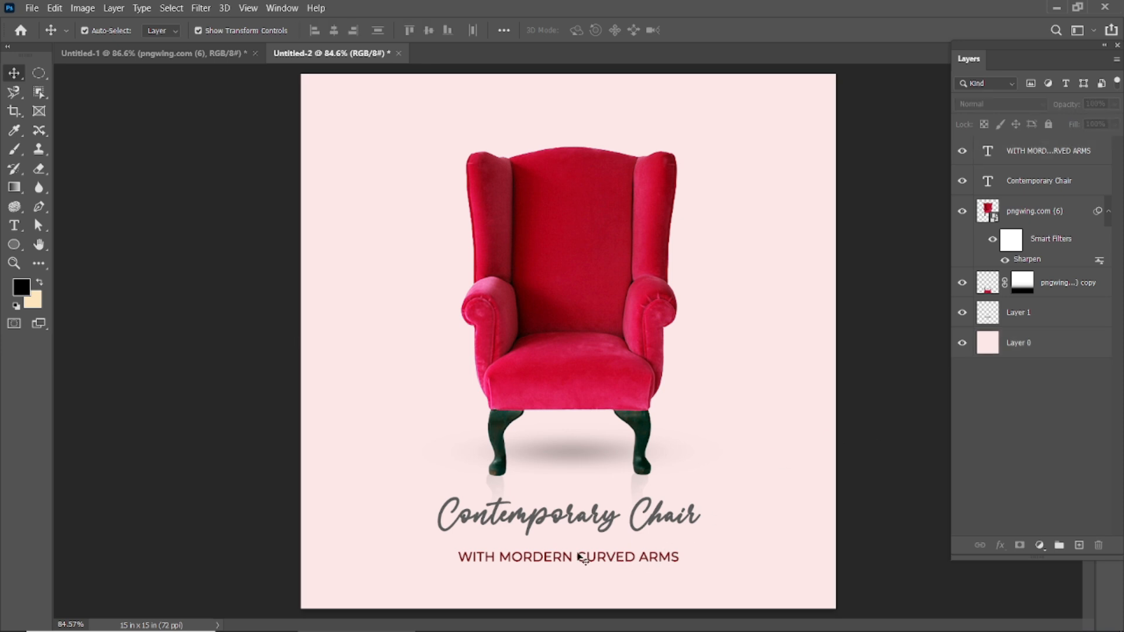
pyautogui.moveTo(546, 557); pyautogui.dragTo(547, 552)
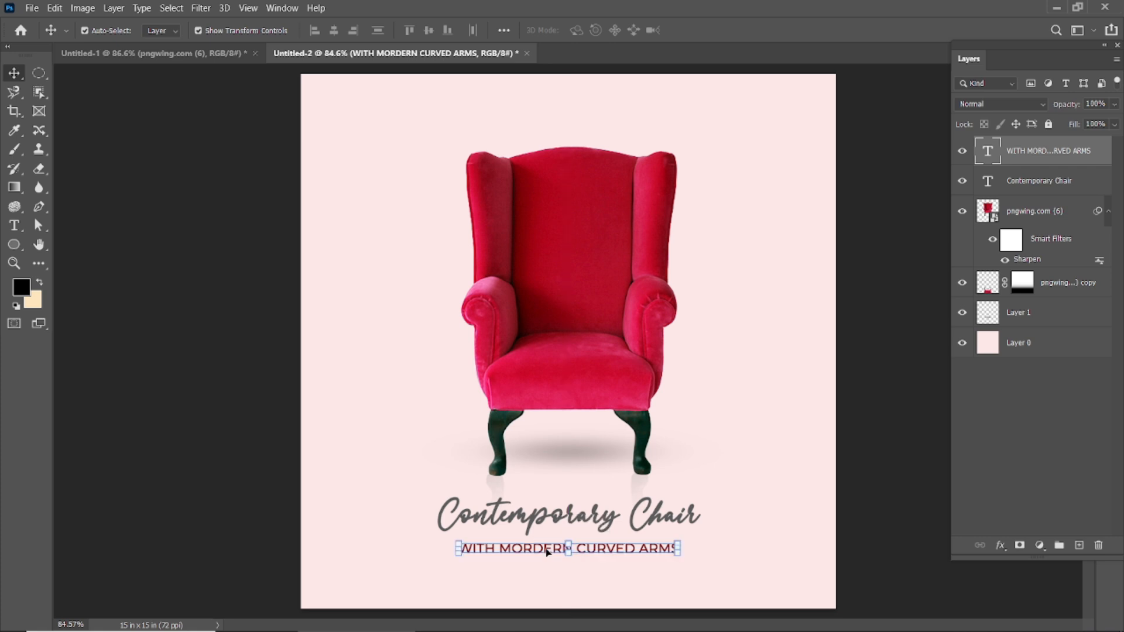
pyautogui.click(913, 457)
pyautogui.hotkey('ctrl', '0')
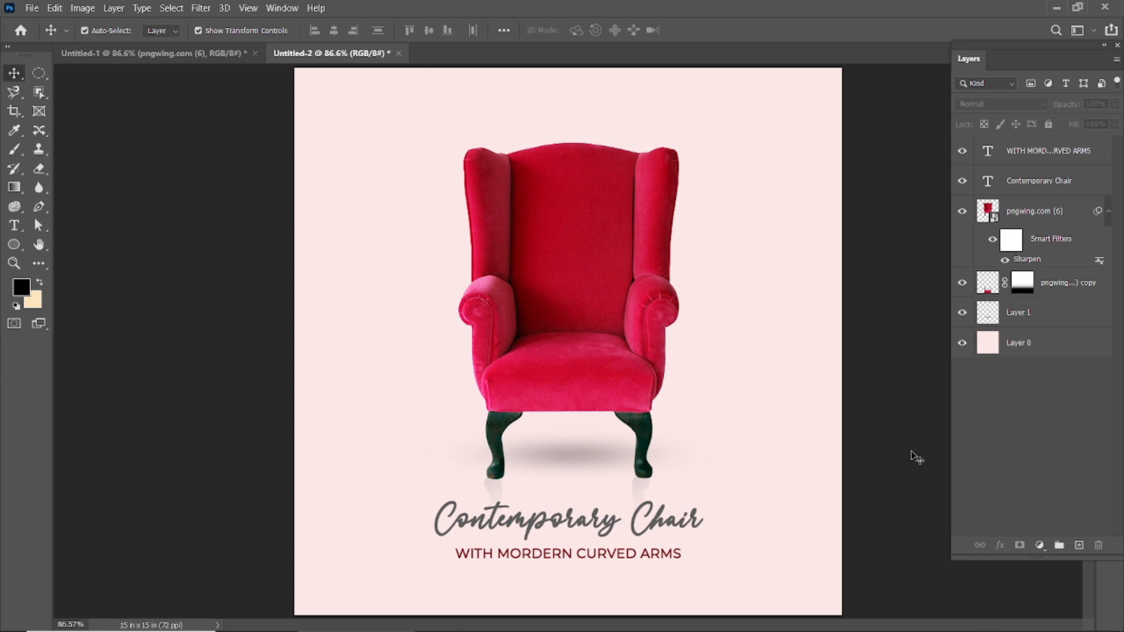
pyautogui.scroll(-2, 873, 440)
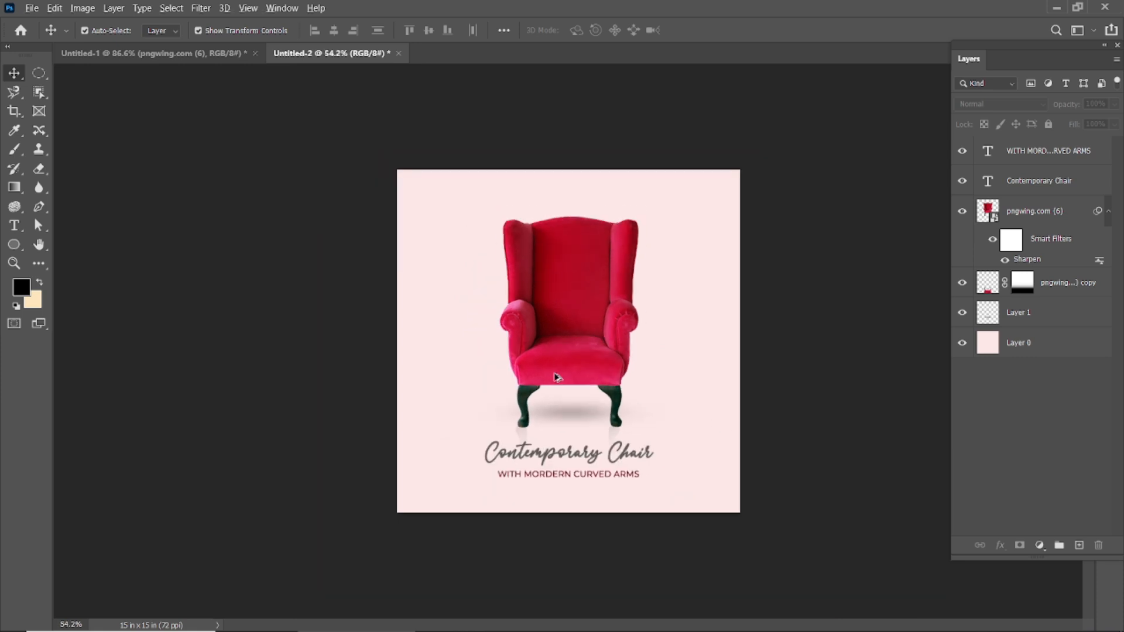
pyautogui.scroll(1, 555, 375)
pyautogui.scroll(1, 557, 377)
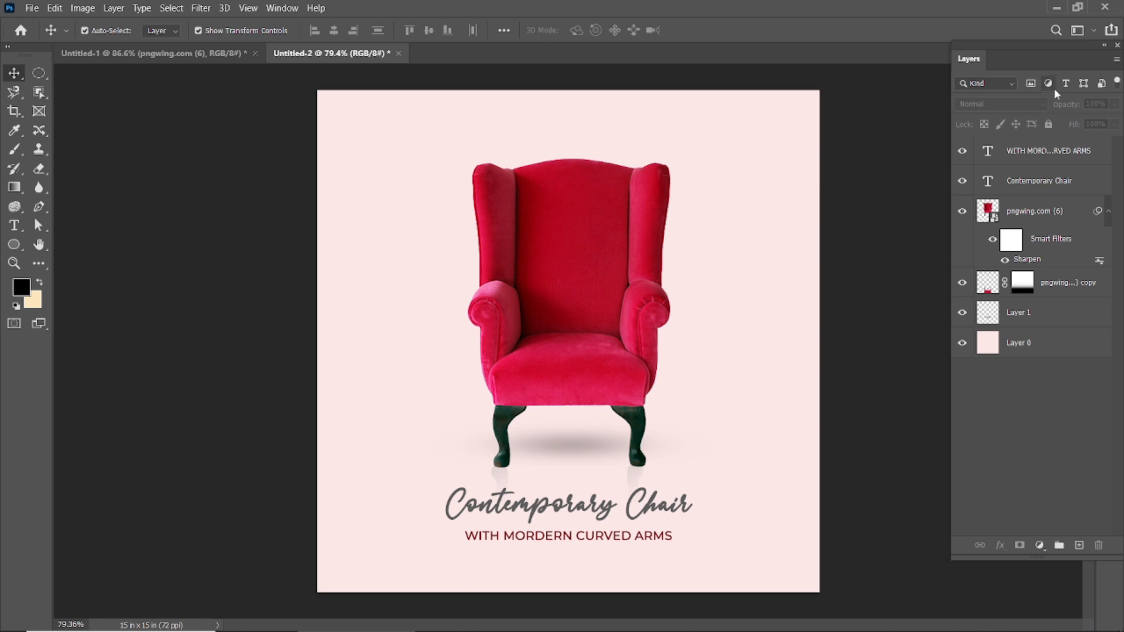
# Create a new empty layer and place it directly beneath the armchair layer and above its reflection.
pyautogui.moveTo(1054, 43); pyautogui.dragTo(1020, 47)
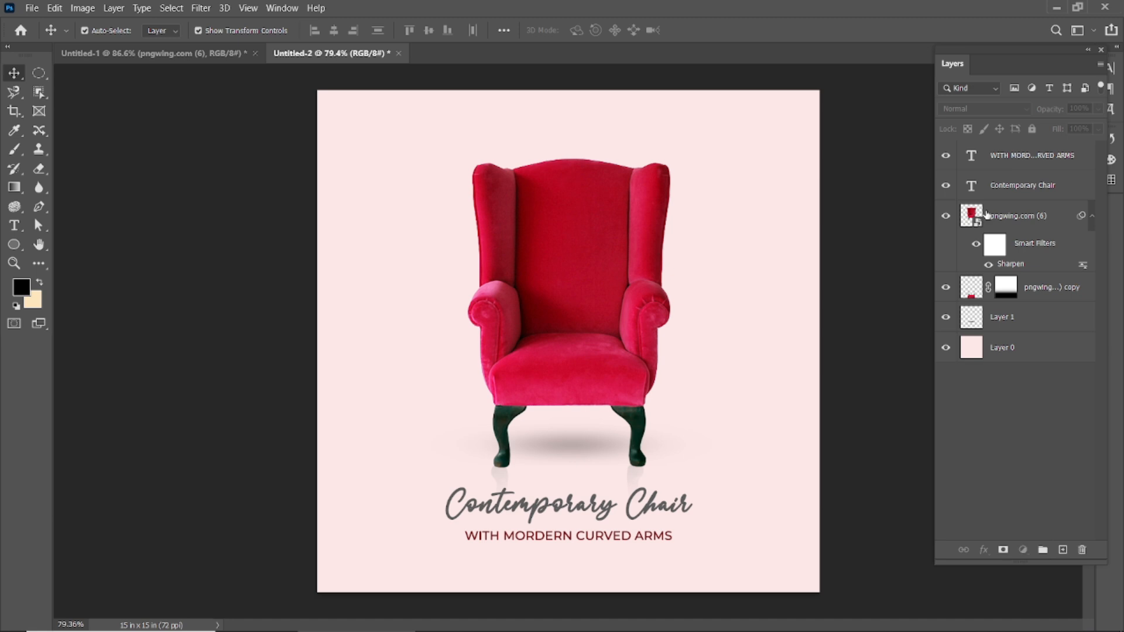
pyautogui.click(986, 214)
pyautogui.click(1062, 553)
pyautogui.moveTo(1006, 225); pyautogui.dragTo(1014, 300)
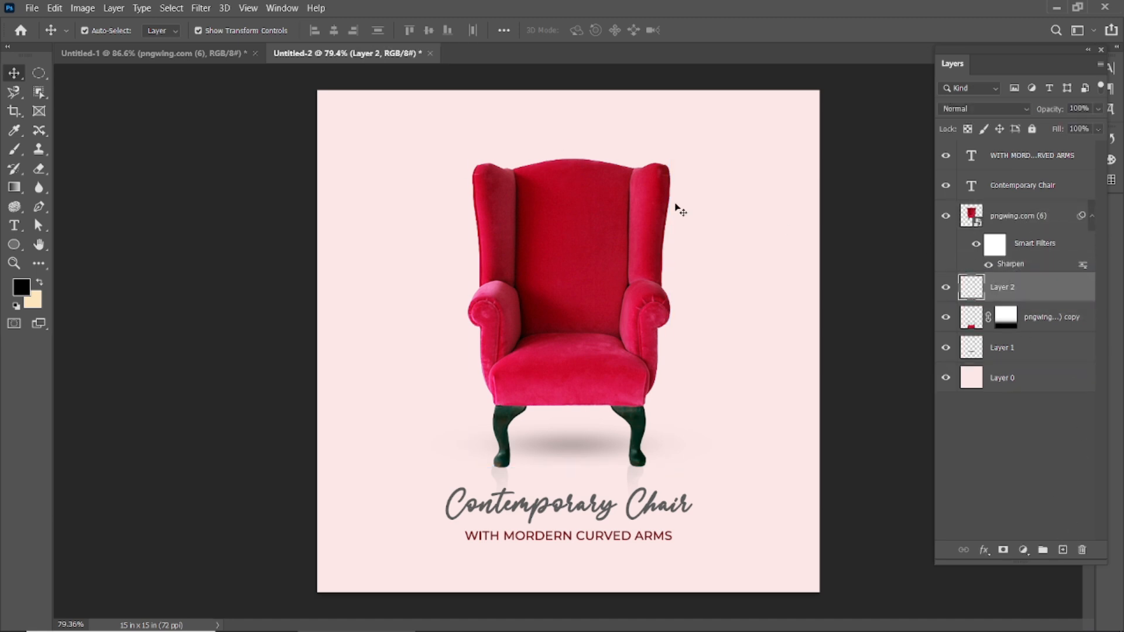
# Try shading the poster's right edge with a soft black 900 px brush stroke on the new layer, and undo it.
pyautogui.click(14, 148)
pyautogui.scroll(-3, 535, 278)
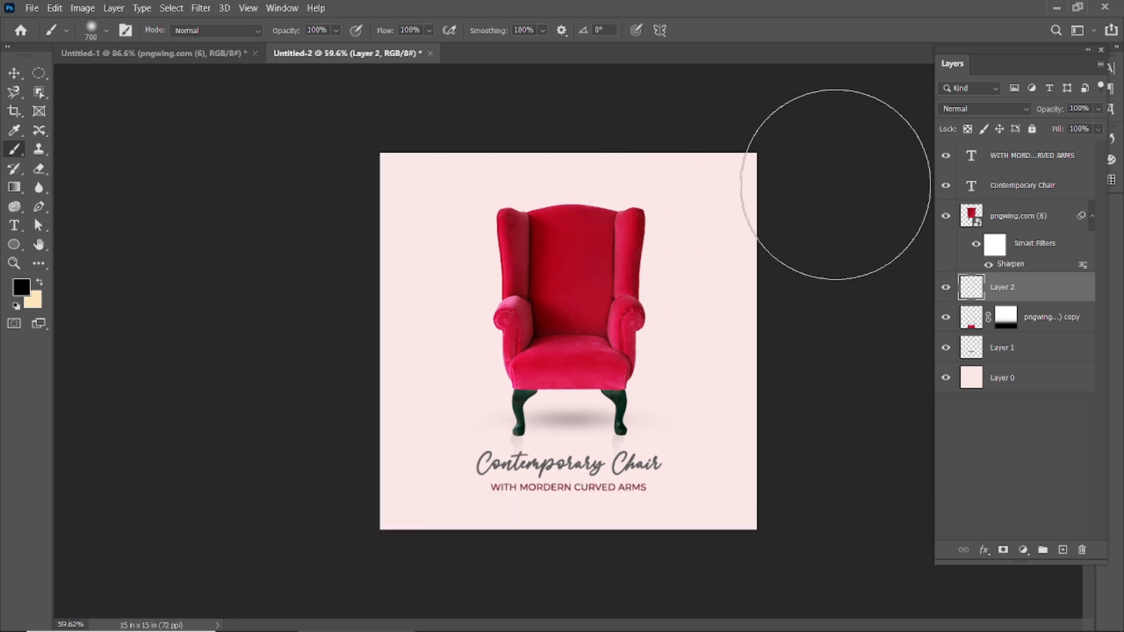
pyautogui.press(']')
pyautogui.press(']')
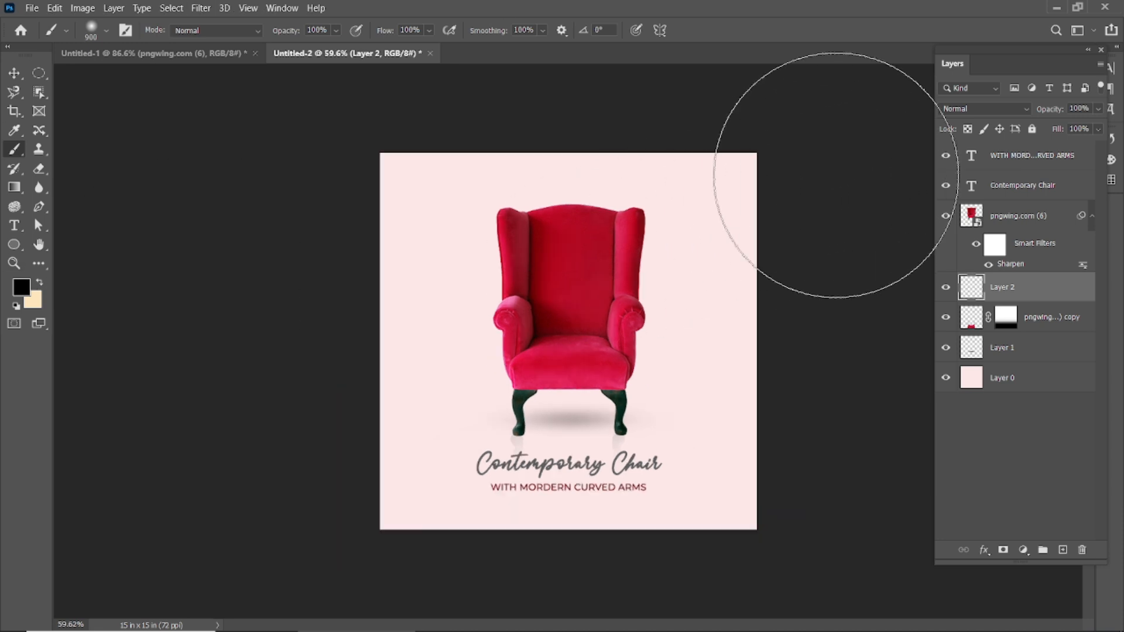
pyautogui.moveTo(883, 94)
pyautogui.mouseDown()
pyautogui.moveTo(848, 275)
pyautogui.moveTo(849, 502)
pyautogui.mouseUp()
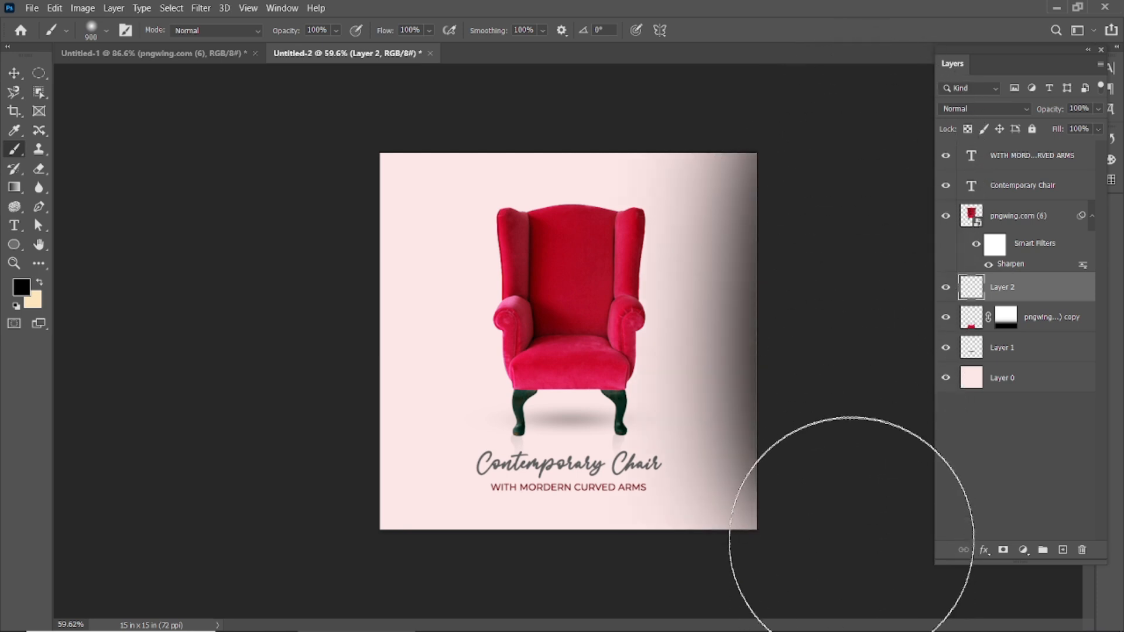
pyautogui.hotkey('ctrl', 'z')
pyautogui.hotkey('ctrl', ']')
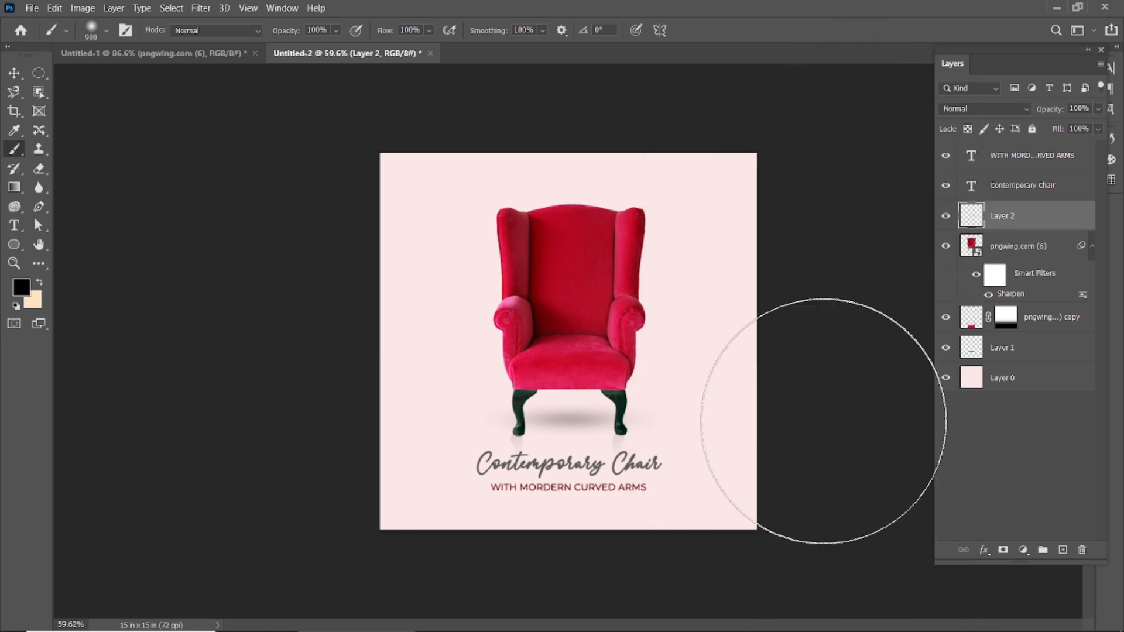
pyautogui.moveTo(1026, 221); pyautogui.dragTo(1033, 291)
pyautogui.scroll(3, 755, 280)
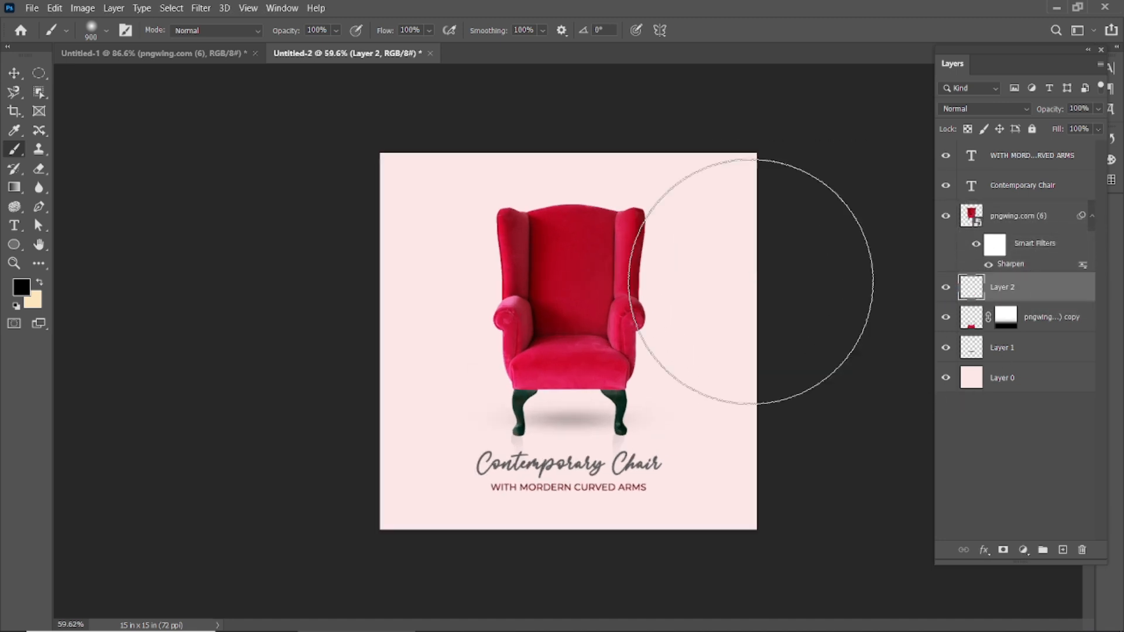
# Shade the poster's right edge on the new layer with a soft black 1100 px brush stroke kept mostly outside the canvas.
pyautogui.press(']')
pyautogui.press(']')
pyautogui.moveTo(892, 198)
pyautogui.mouseDown()
pyautogui.moveTo(884, 179)
pyautogui.moveTo(901, 171)
pyautogui.moveTo(913, 534)
pyautogui.mouseUp()
pyautogui.hotkey('ctrl', 'z')
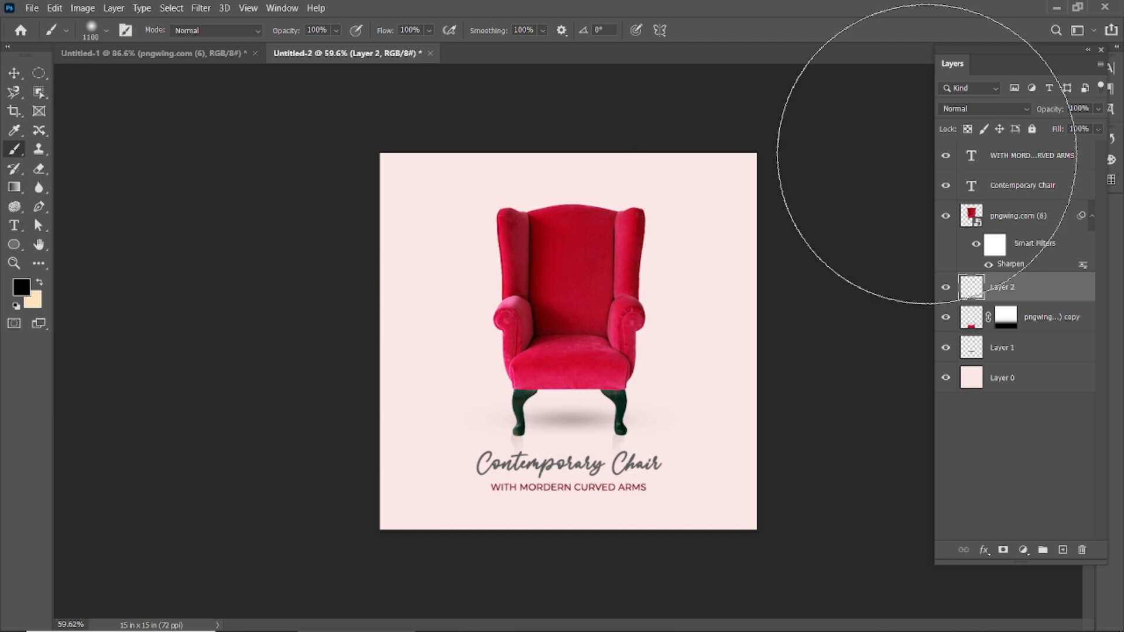
pyautogui.moveTo(927, 145); pyautogui.dragTo(928, 568)
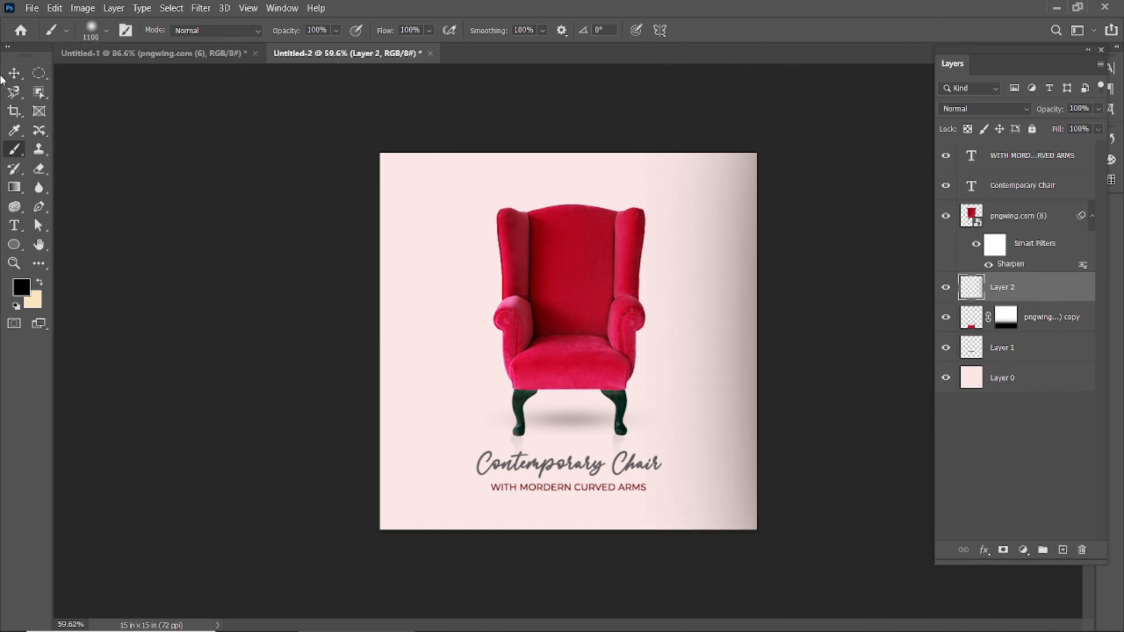
# Mirror the shading onto the poster's left edge using a horizontally flipped duplicate of the shading layer.
pyautogui.press('v')
pyautogui.moveTo(1040, 296)
pyautogui.mouseDown()
pyautogui.moveTo(996, 515)
pyautogui.moveTo(1063, 549)
pyautogui.mouseUp()
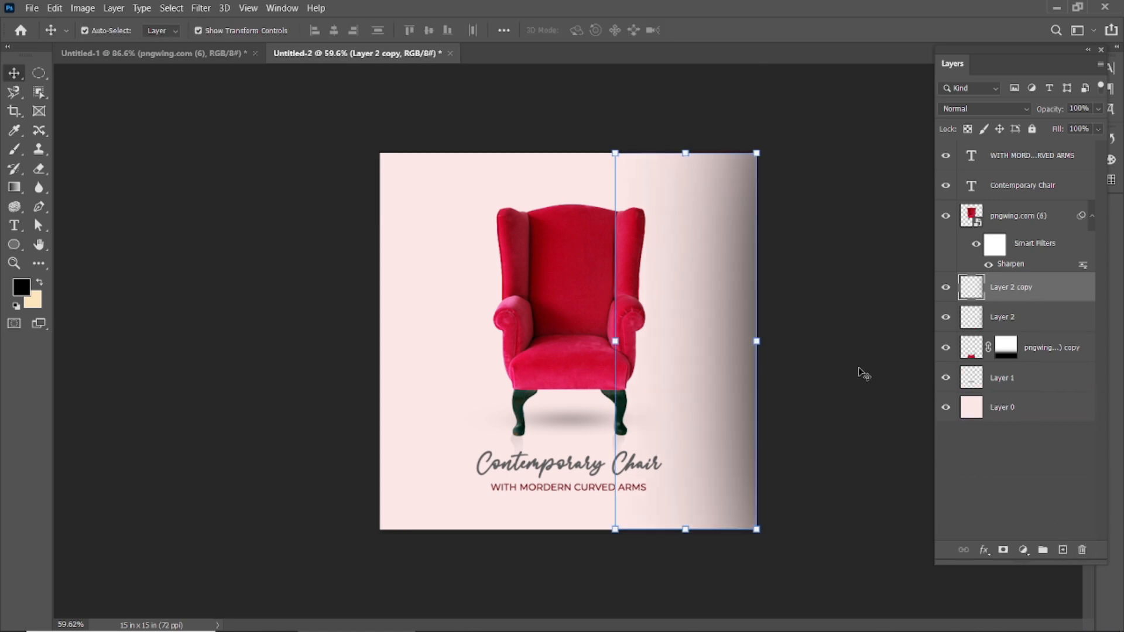
pyautogui.hotkey('ctrl', 't')
pyautogui.moveTo(726, 295); pyautogui.dragTo(530, 293)
pyautogui.rightClick(540, 215)
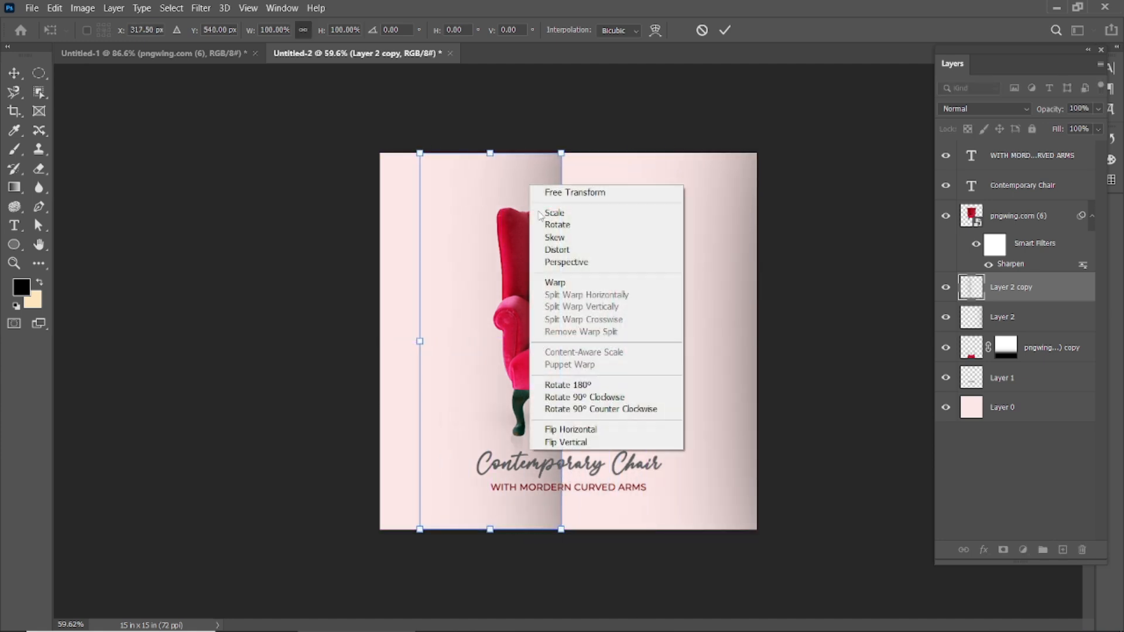
pyautogui.click(567, 429)
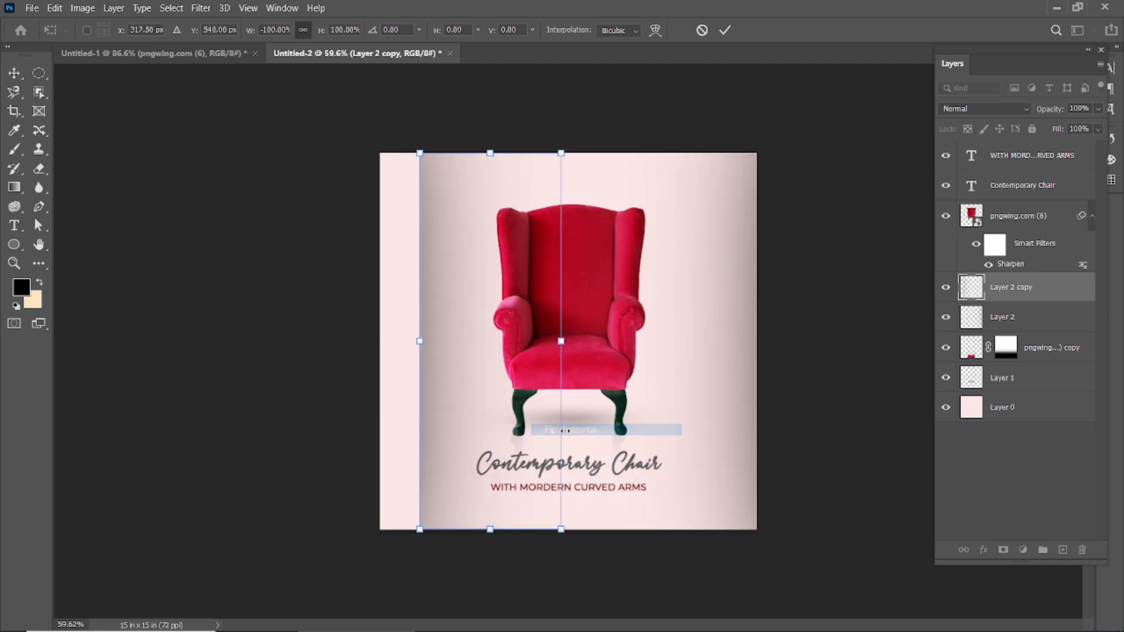
pyautogui.click(724, 30)
pyautogui.moveTo(441, 246); pyautogui.dragTo(400, 246)
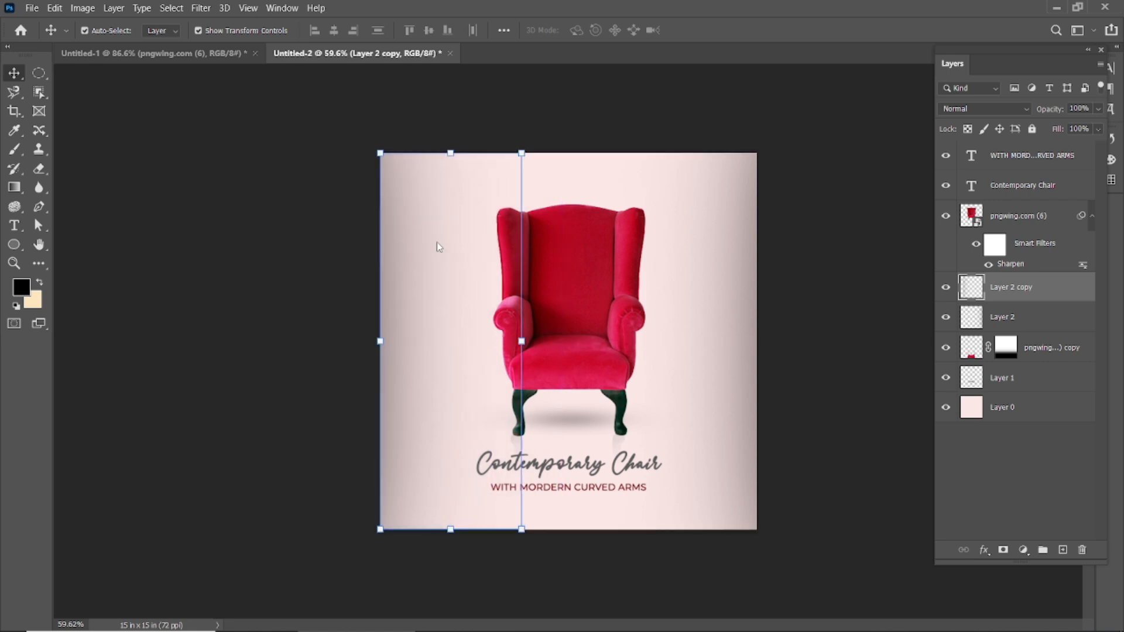
pyautogui.click(845, 159)
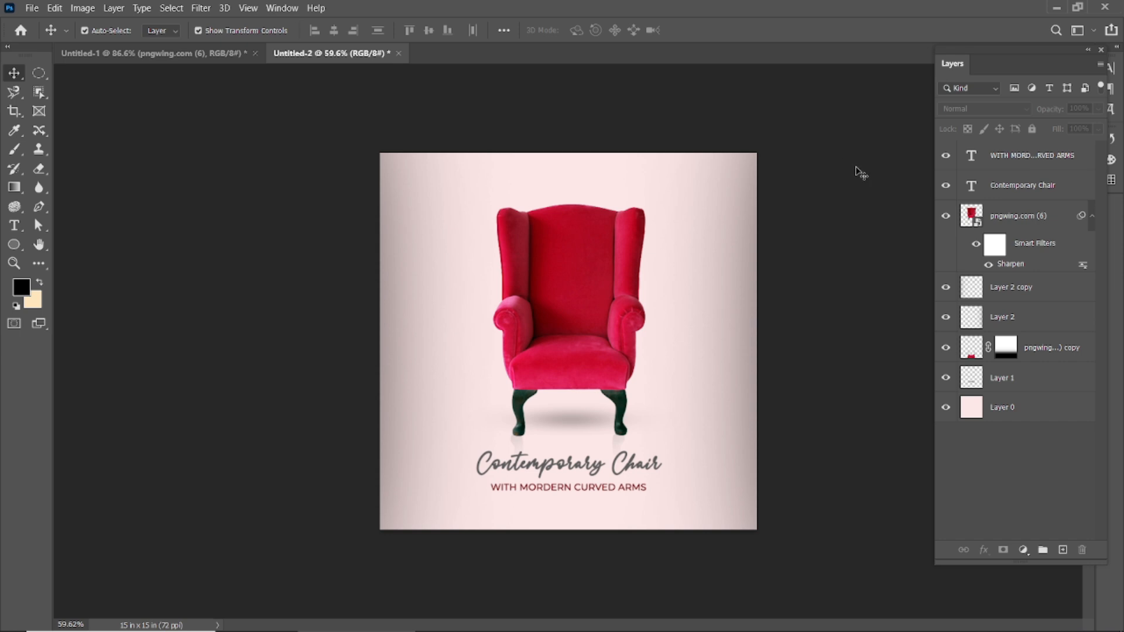
# Preview the finished poster in full-screen mode, fitted to the screen.
pyautogui.scroll(-1, 862, 172)
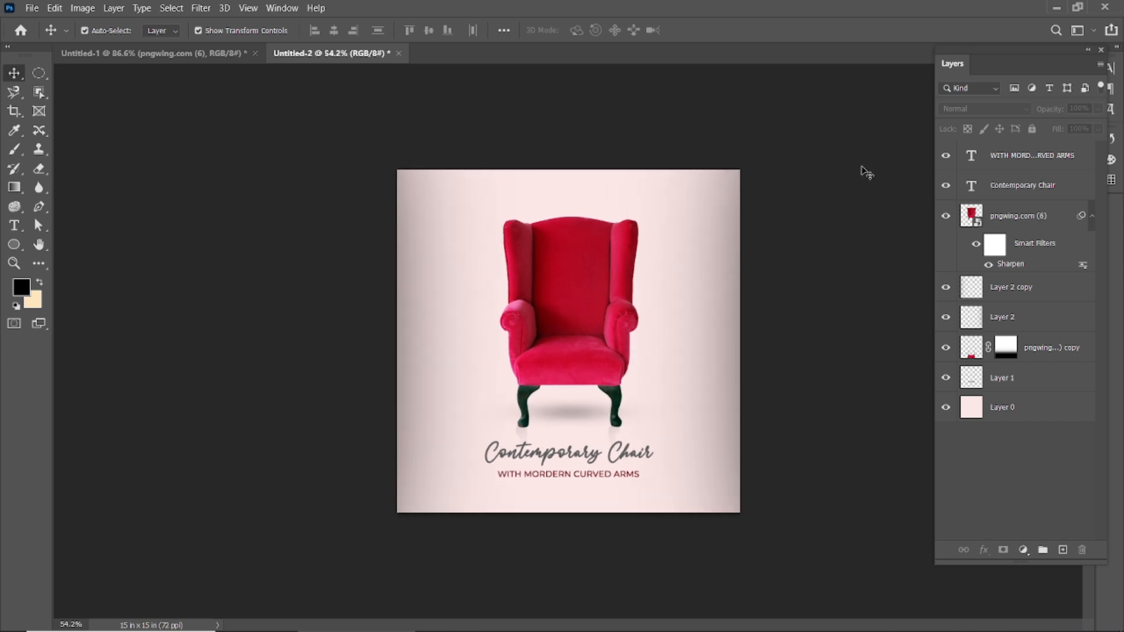
pyautogui.scroll(1, 863, 172)
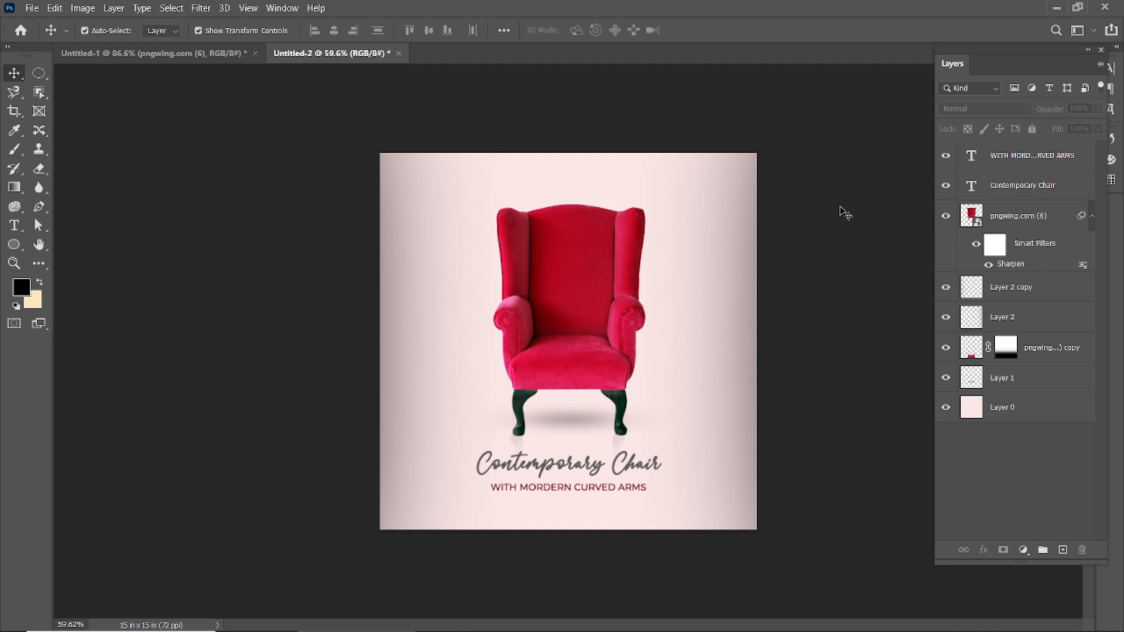
pyautogui.press('f')
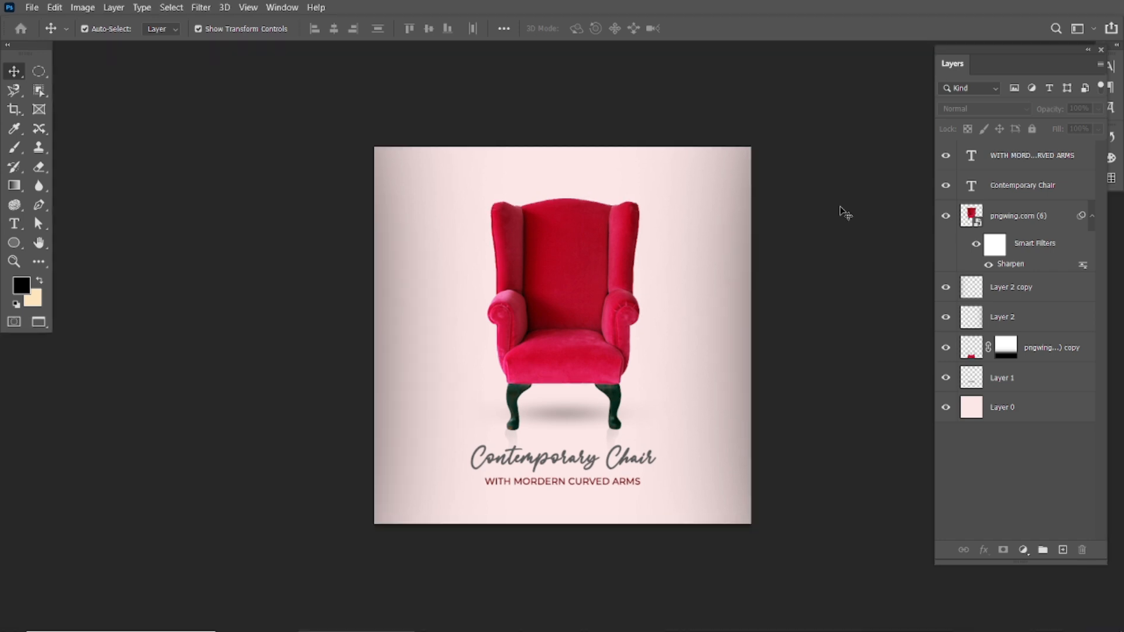
pyautogui.press('f')
pyautogui.hotkey('ctrl', '0')
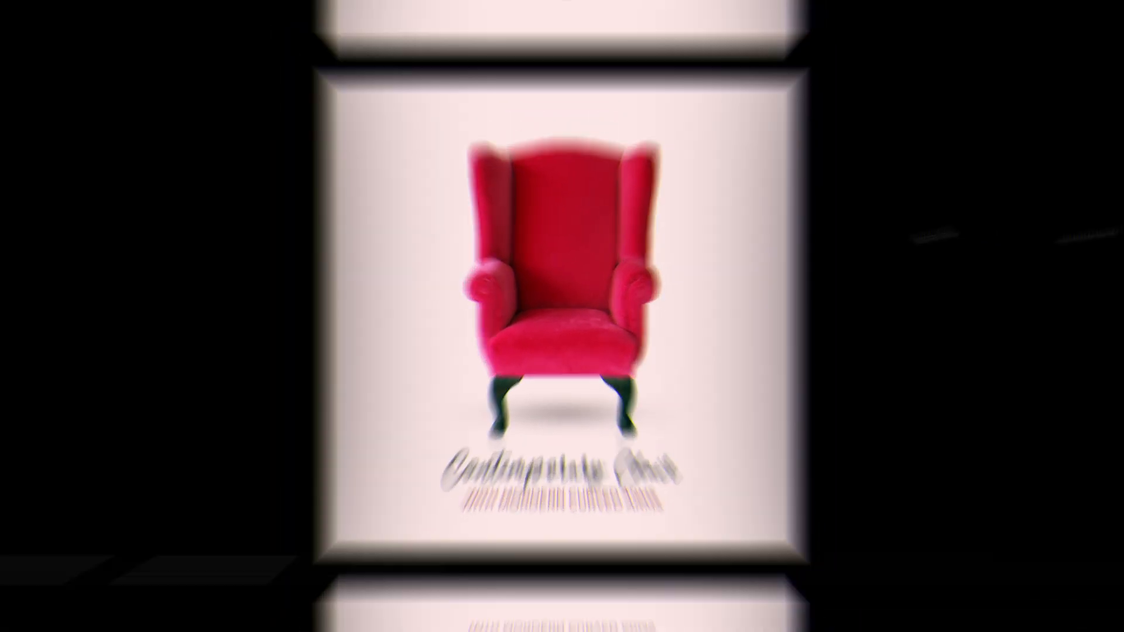